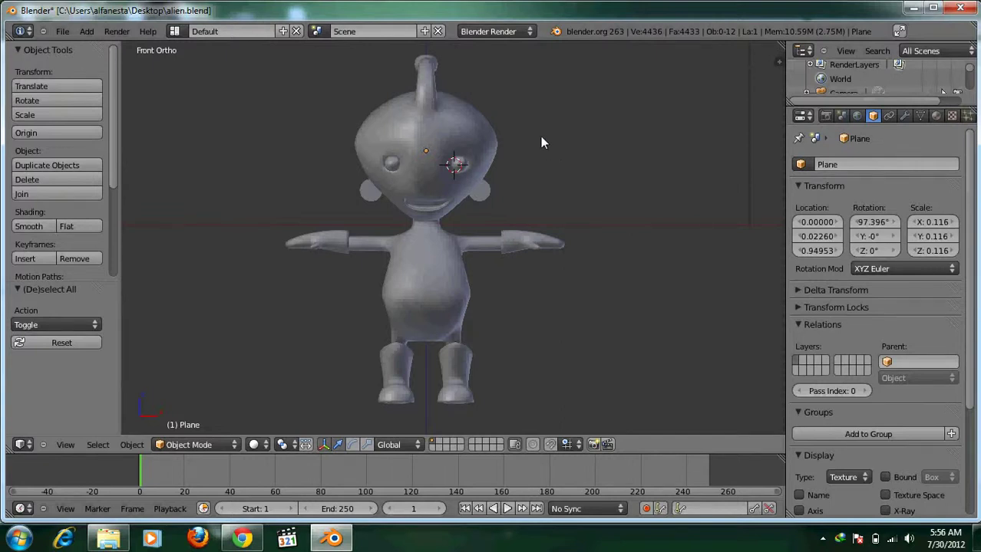
# Select the alien's body mesh and apply its Mirror modifier
pyautogui.rightClick(434, 107)
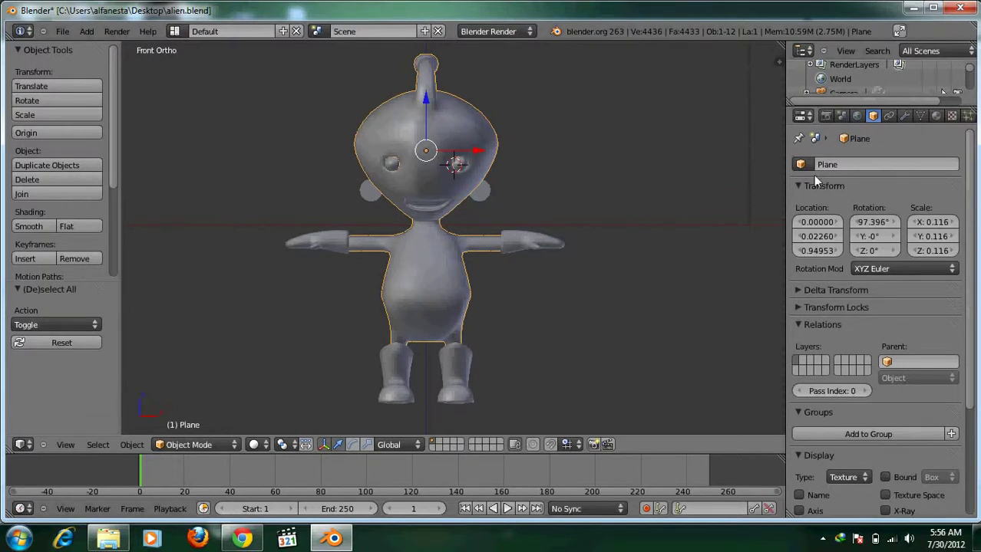
pyautogui.click(904, 116)
pyautogui.click(801, 216)
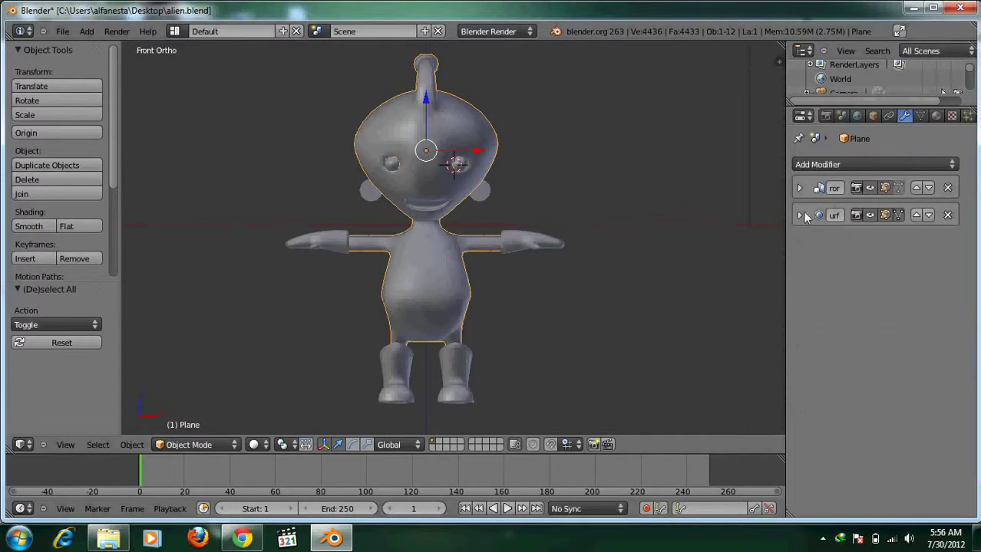
pyautogui.click(800, 187)
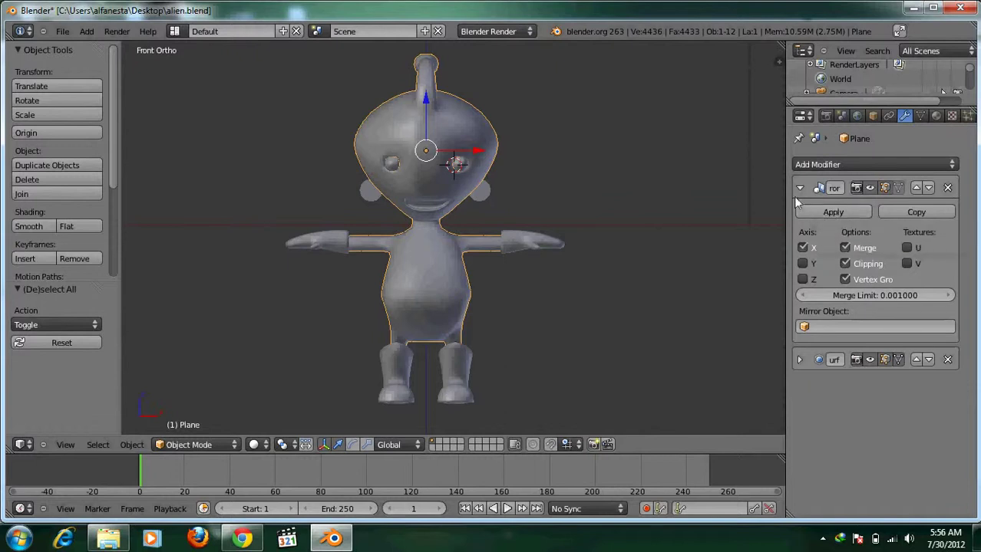
pyautogui.click(835, 213)
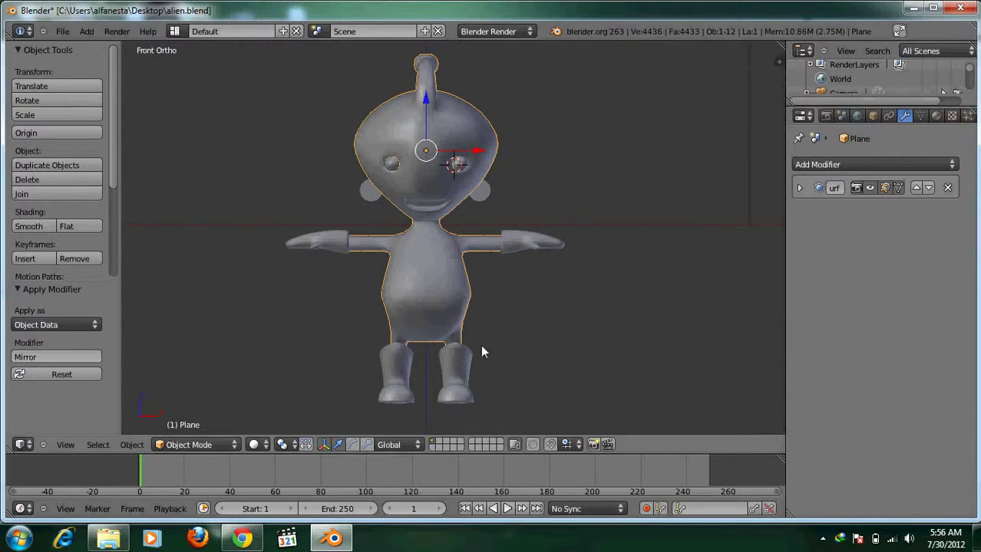
# Create a new material on the alien's body and name it "skin orange"
pyautogui.rightClick(412, 357)
pyautogui.rightClick(432, 116)
pyautogui.click(936, 117)
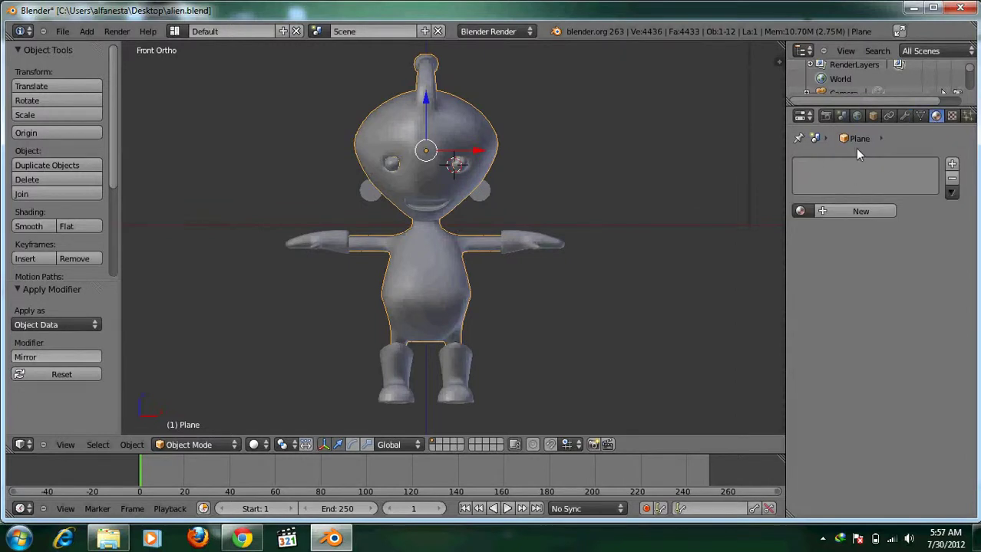
pyautogui.click(860, 212)
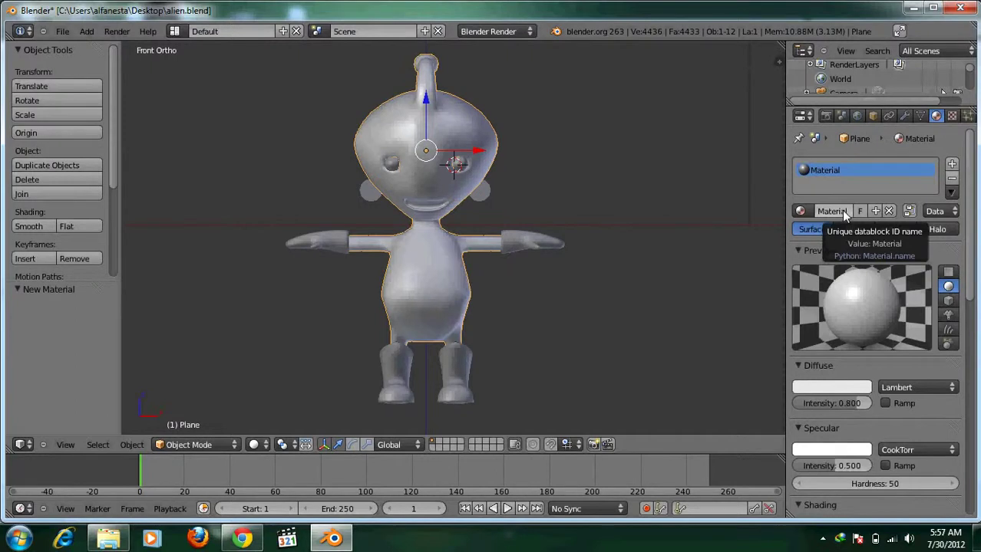
pyautogui.click(842, 211)
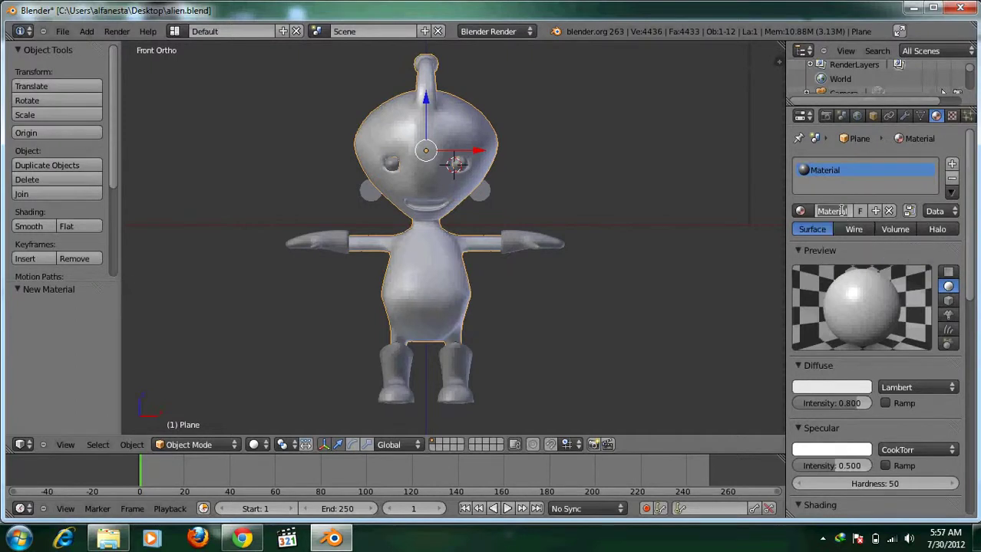
pyautogui.write('skin o')
pyautogui.write('ran')
pyautogui.write('ge')
pyautogui.press('Return')
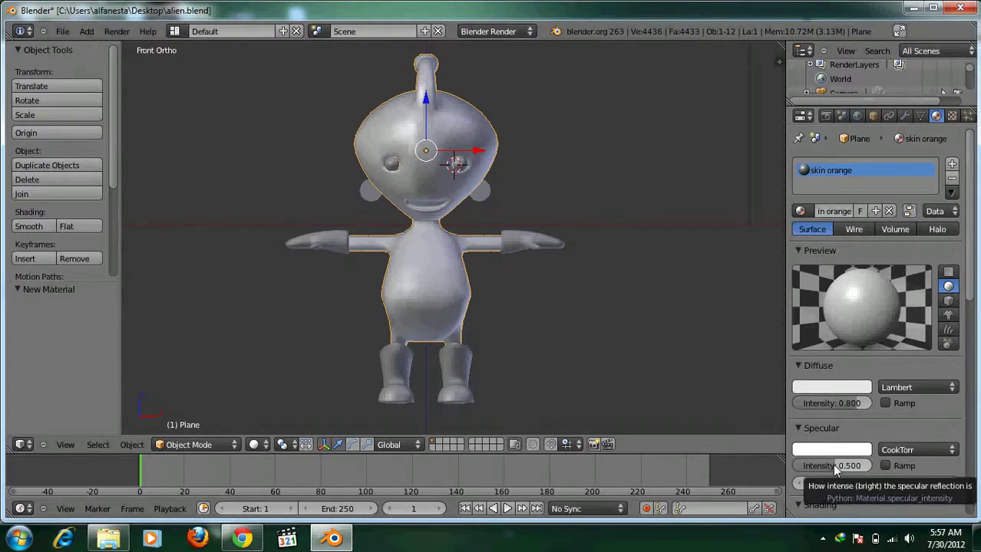
# Set the skin orange material's specular intensity to 0 and its diffuse colour to orange, about RGB 0.800, 0.222, 0.068
pyautogui.moveTo(832, 465); pyautogui.dragTo(788, 462)
pyautogui.click(837, 388)
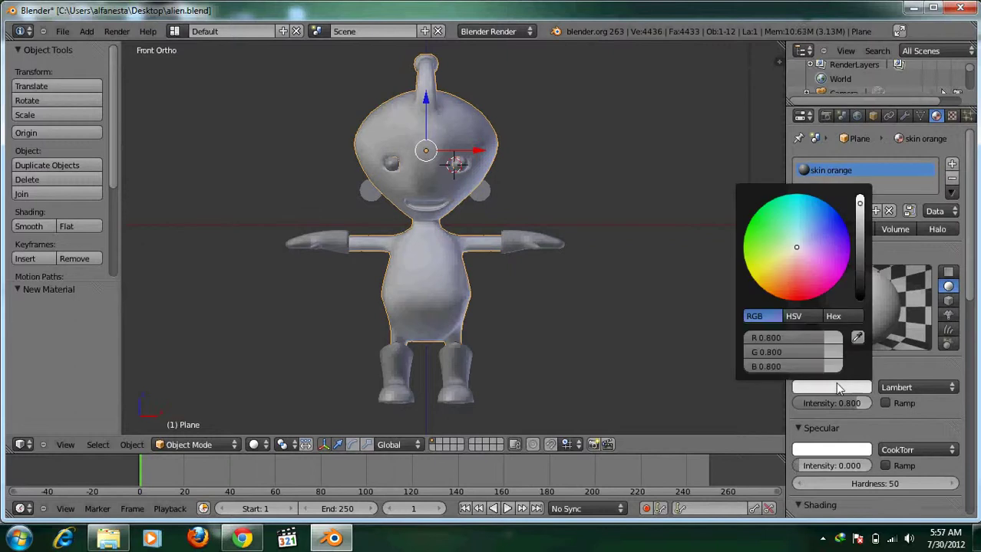
pyautogui.moveTo(790, 257); pyautogui.dragTo(782, 288)
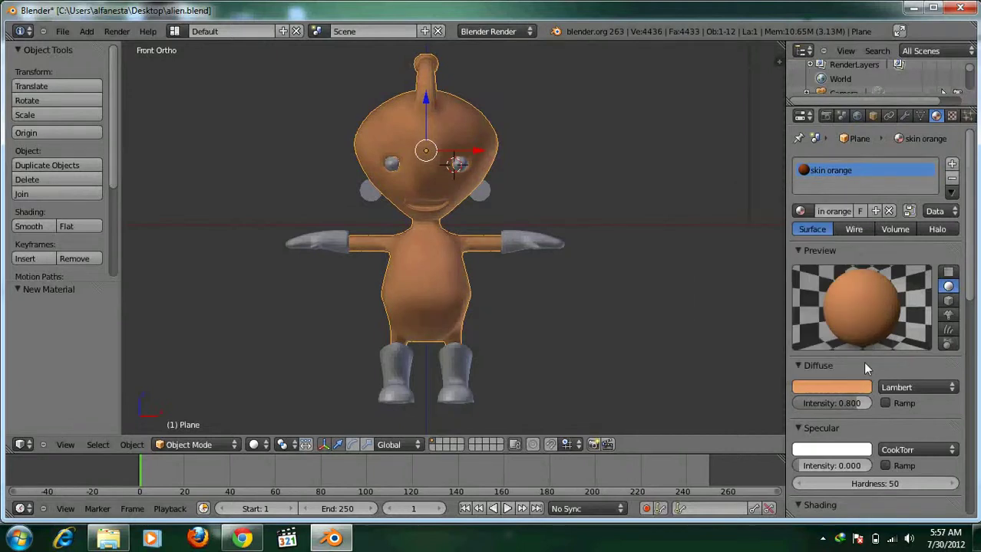
pyautogui.click(847, 388)
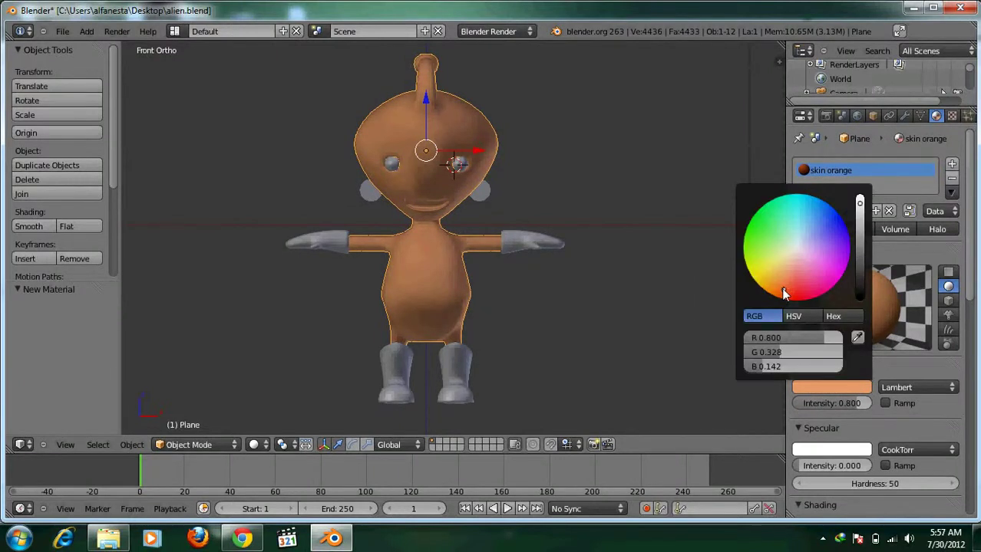
pyautogui.moveTo(783, 290); pyautogui.dragTo(785, 296)
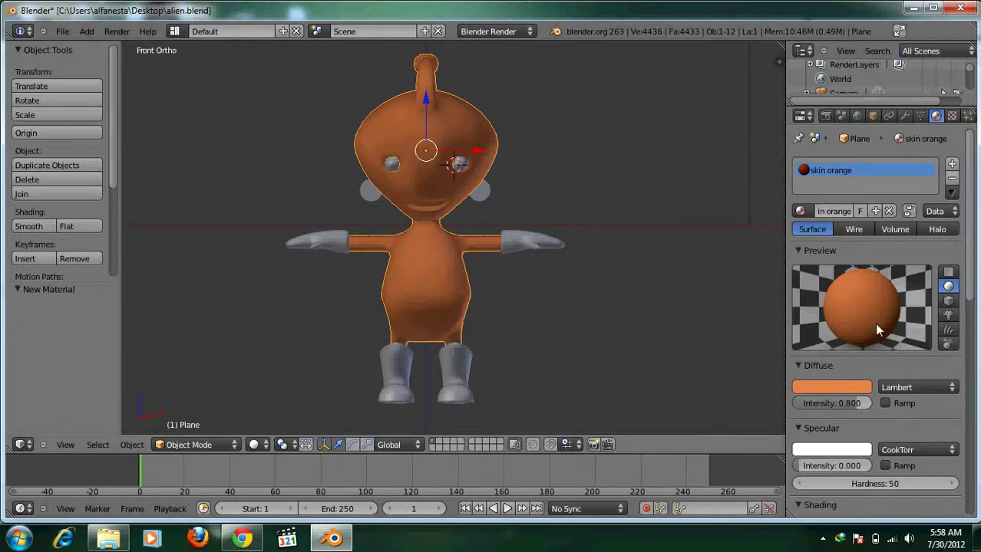
# Enable subsurface scattering on the skin orange material and load the Skin2 preset
pyautogui.scroll(-8, 879, 330)
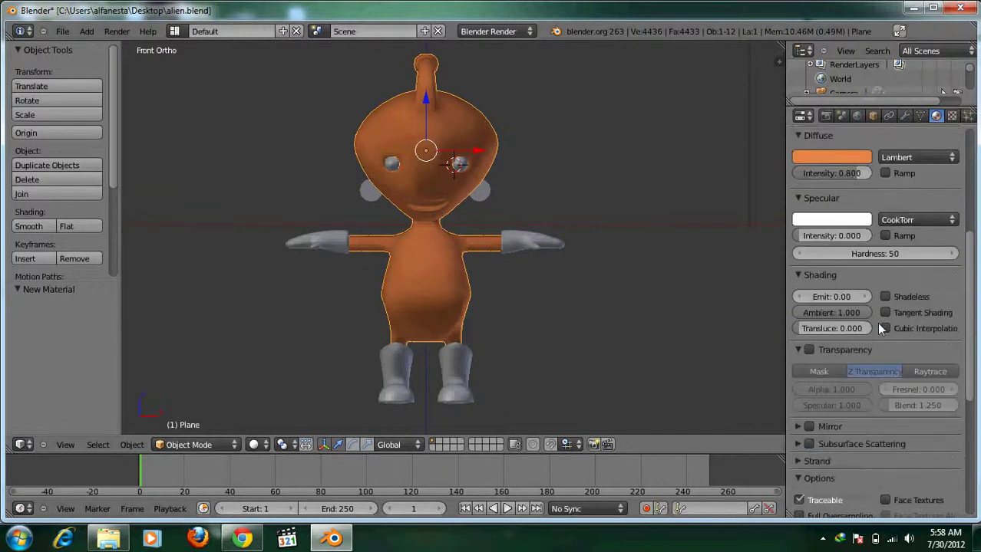
pyautogui.scroll(-2, 881, 329)
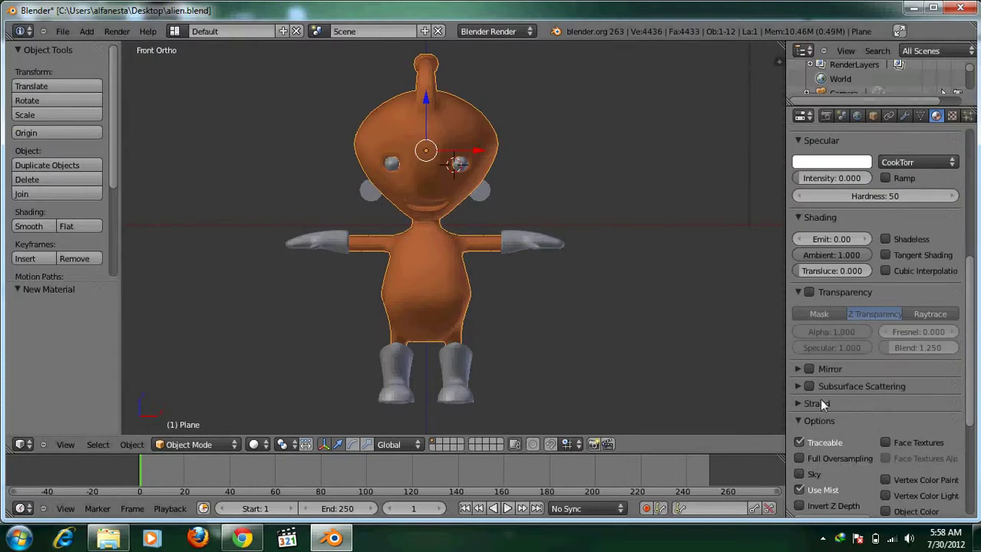
pyautogui.click(799, 386)
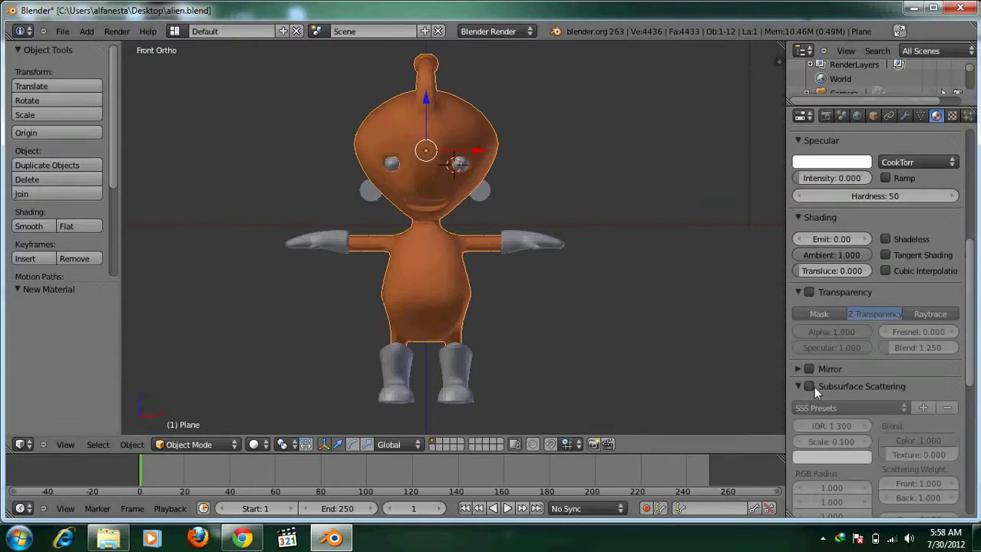
pyautogui.scroll(-2, 847, 370)
pyautogui.click(809, 328)
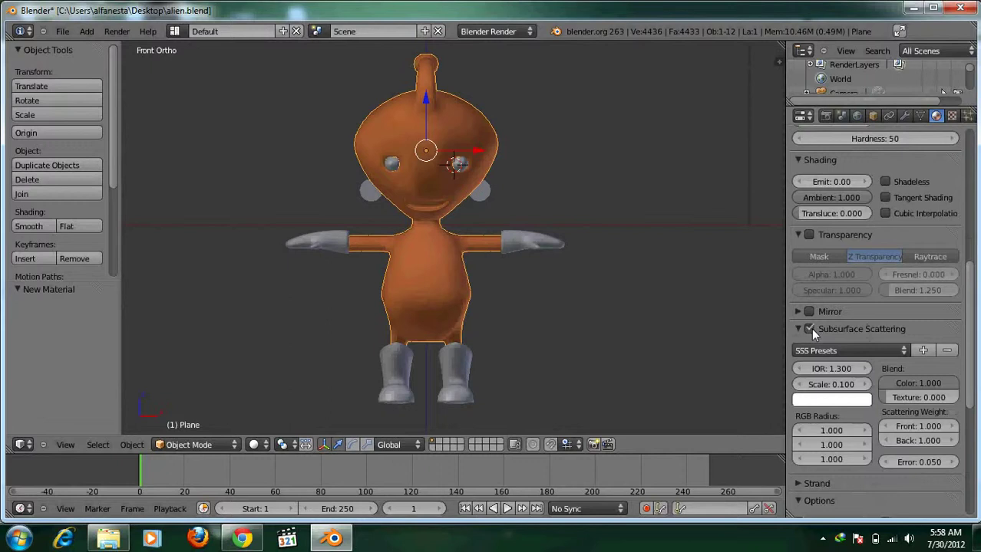
pyautogui.click(851, 350)
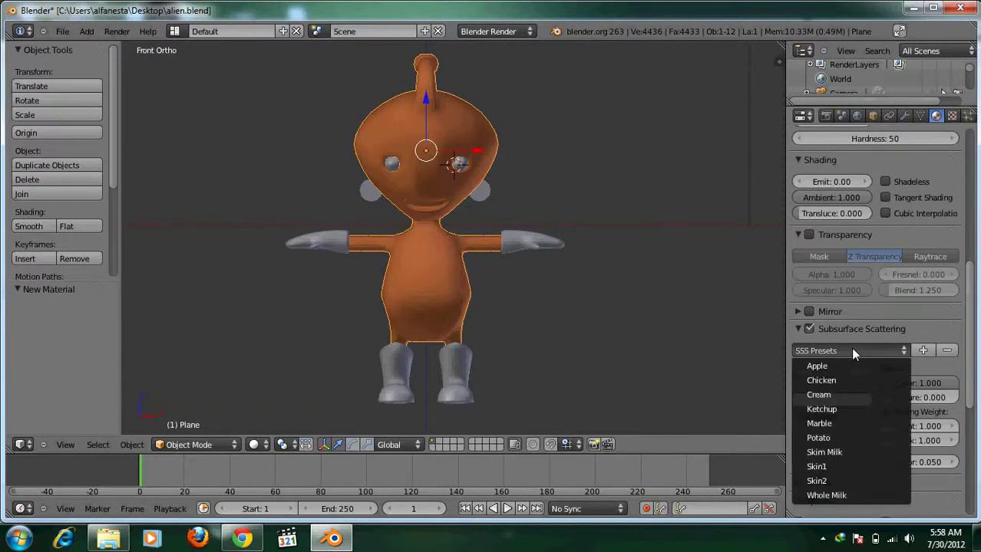
pyautogui.click(828, 478)
pyautogui.scroll(8, 854, 374)
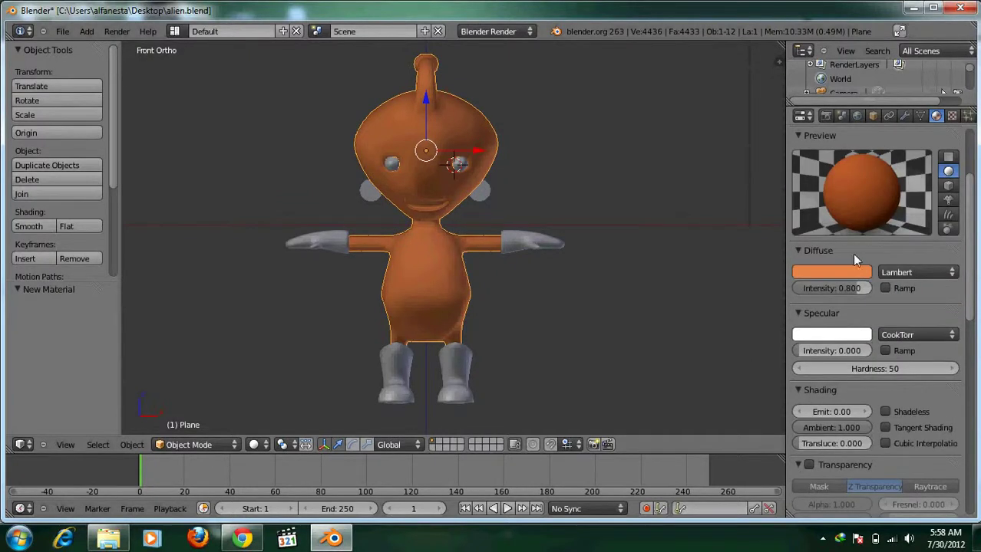
# Change the skin orange material's subsurface scattering preset to Skin1
pyautogui.scroll(-5, 868, 388)
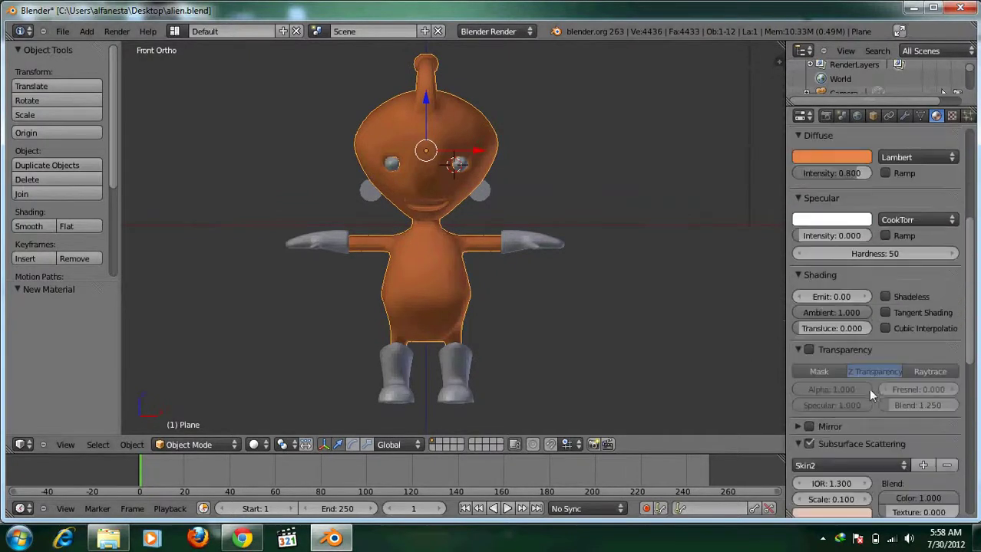
pyautogui.click(860, 436)
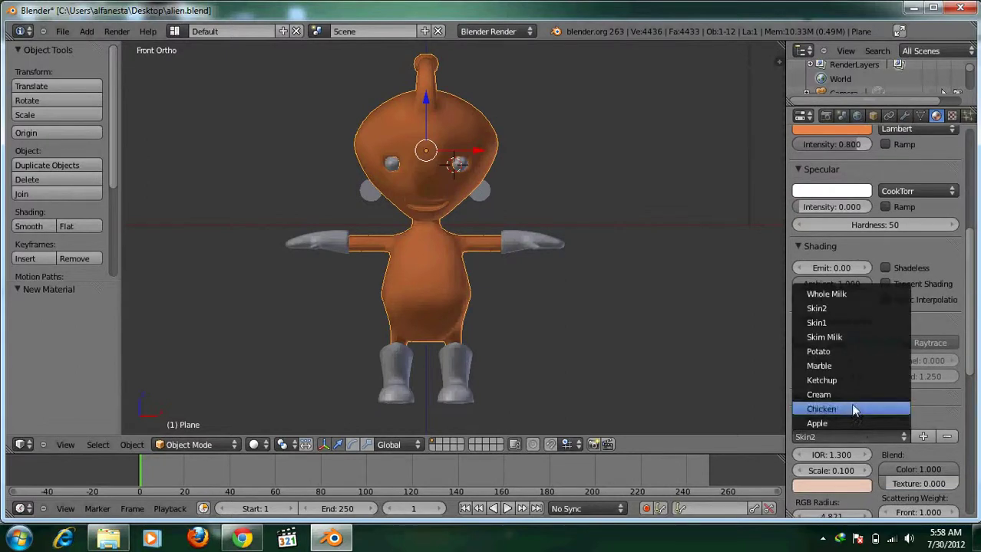
pyautogui.click(829, 322)
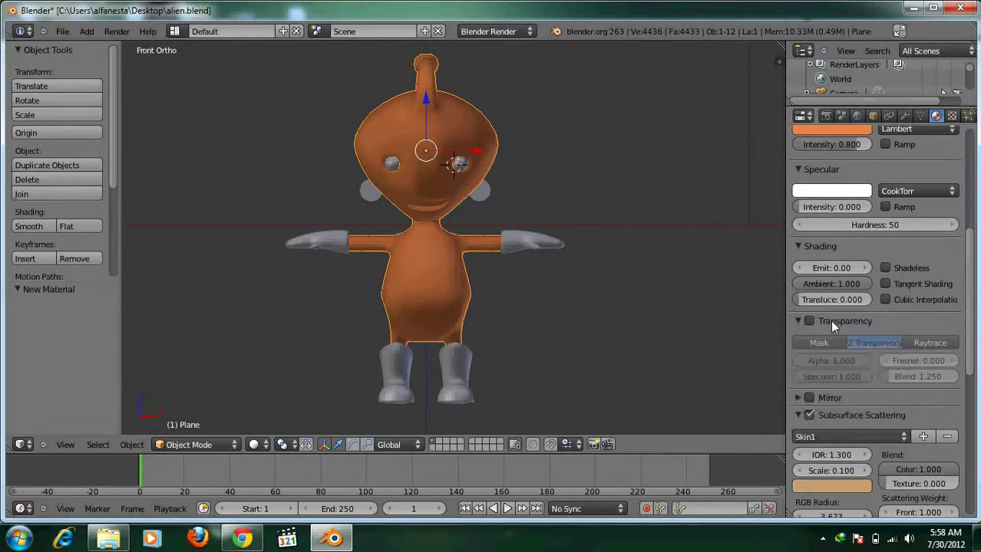
# Fine-tune the skin orange material's diffuse colour to a slightly yellower orange
pyautogui.scroll(5, 875, 414)
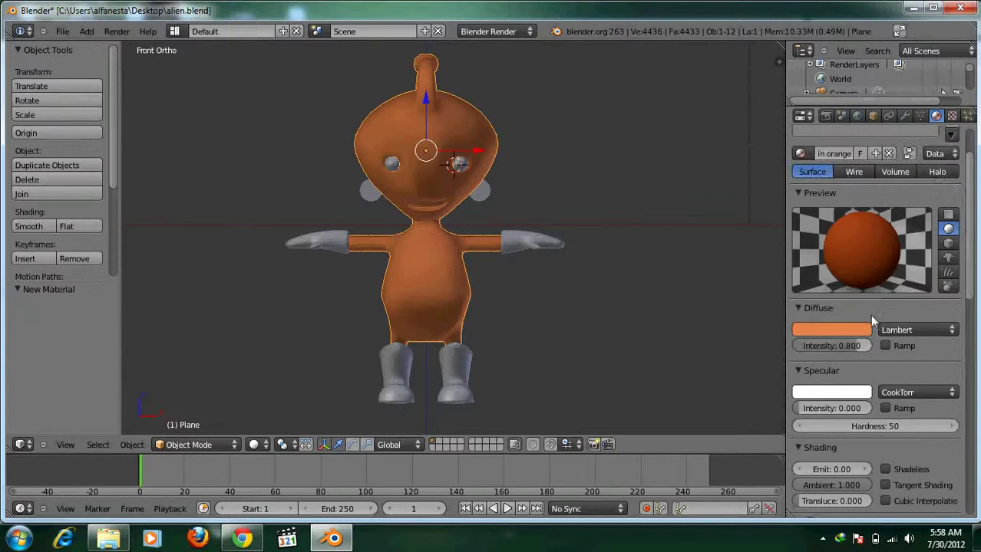
pyautogui.click(855, 331)
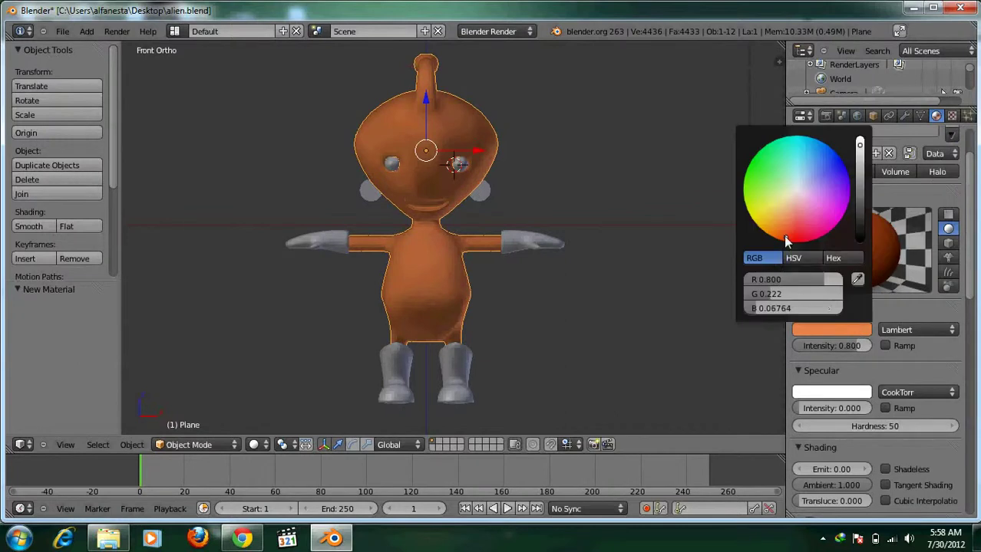
pyautogui.moveTo(784, 237)
pyautogui.mouseDown()
pyautogui.moveTo(796, 227)
pyautogui.moveTo(782, 239)
pyautogui.mouseUp()
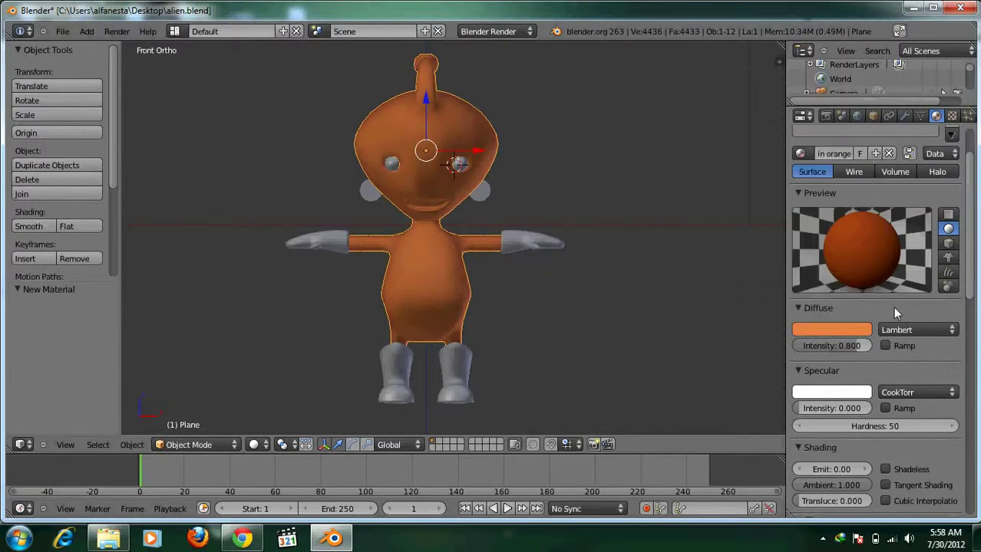
pyautogui.scroll(2, 877, 255)
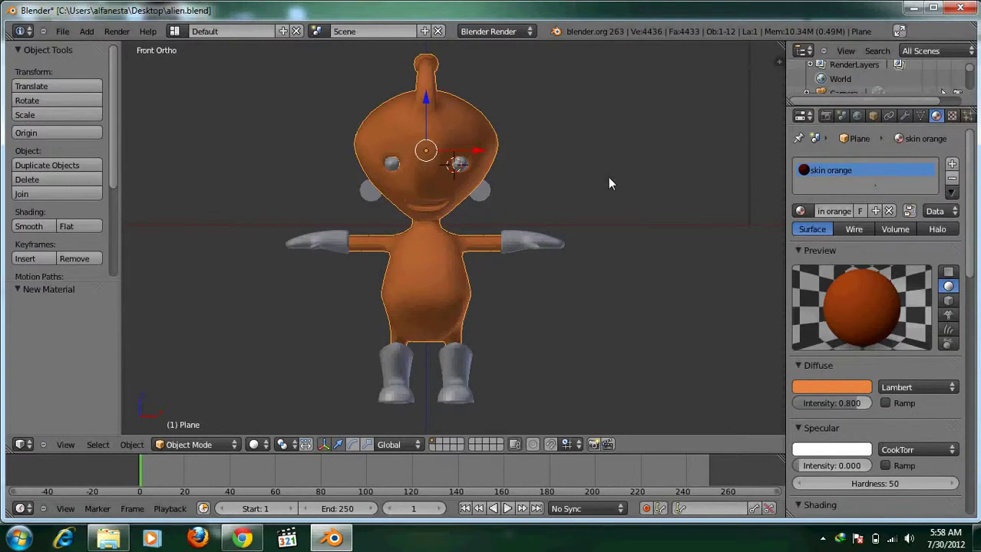
# Switch the body to Edit Mode and add a second material slot with a new material named "kuning"
pyautogui.click(221, 443)
pyautogui.click(211, 415)
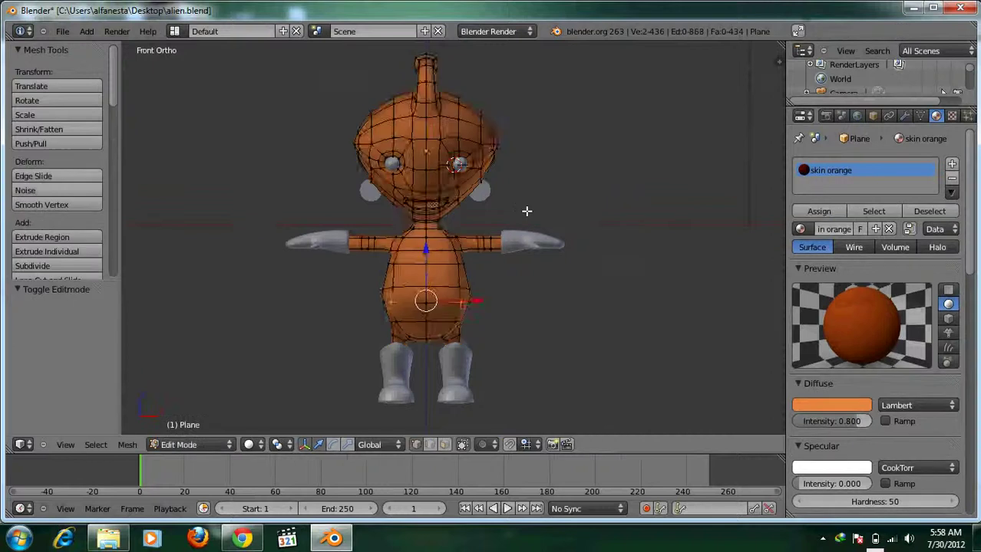
pyautogui.scroll(2, 533, 194)
pyautogui.scroll(3, 528, 272)
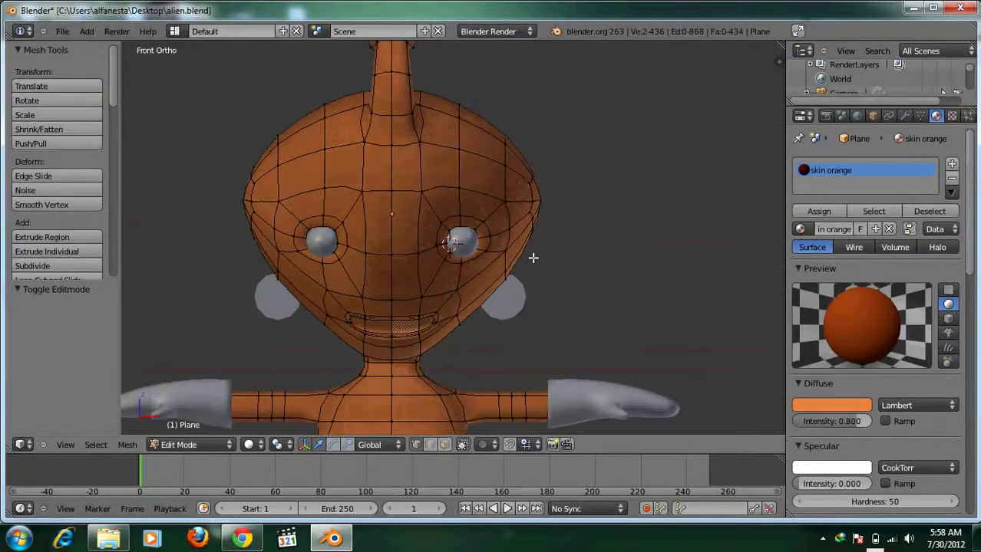
pyautogui.click(952, 164)
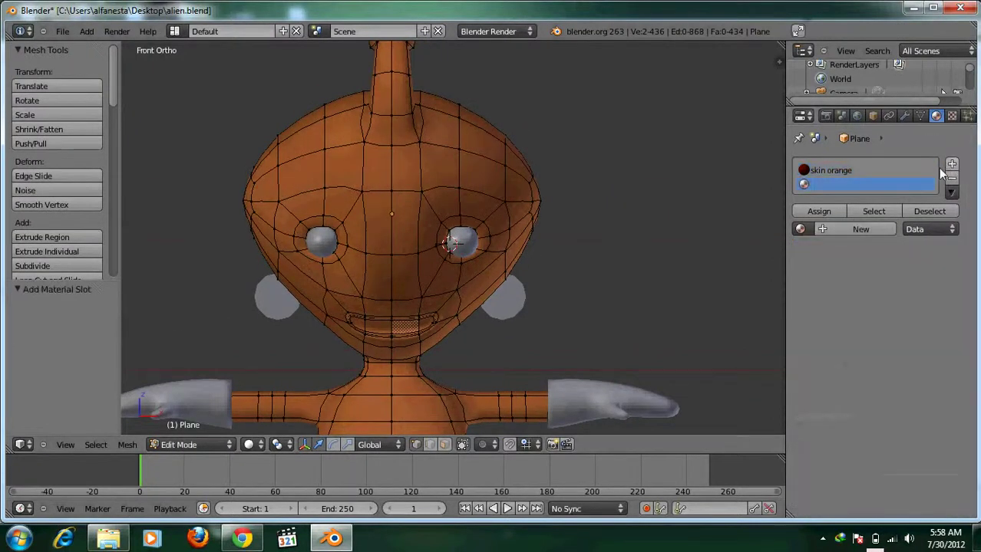
pyautogui.click(846, 234)
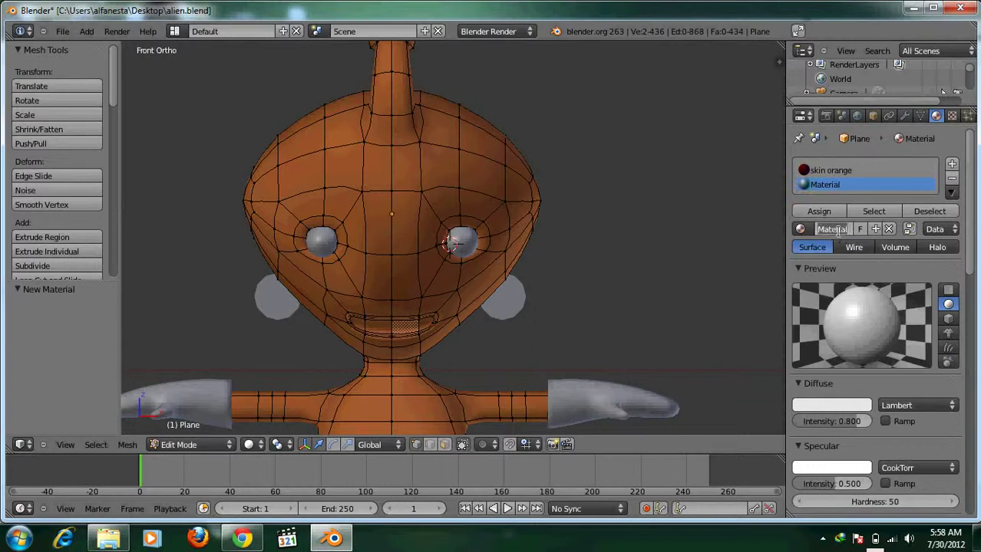
pyautogui.click(832, 229)
pyautogui.write('kuning')
pyautogui.press('Return')
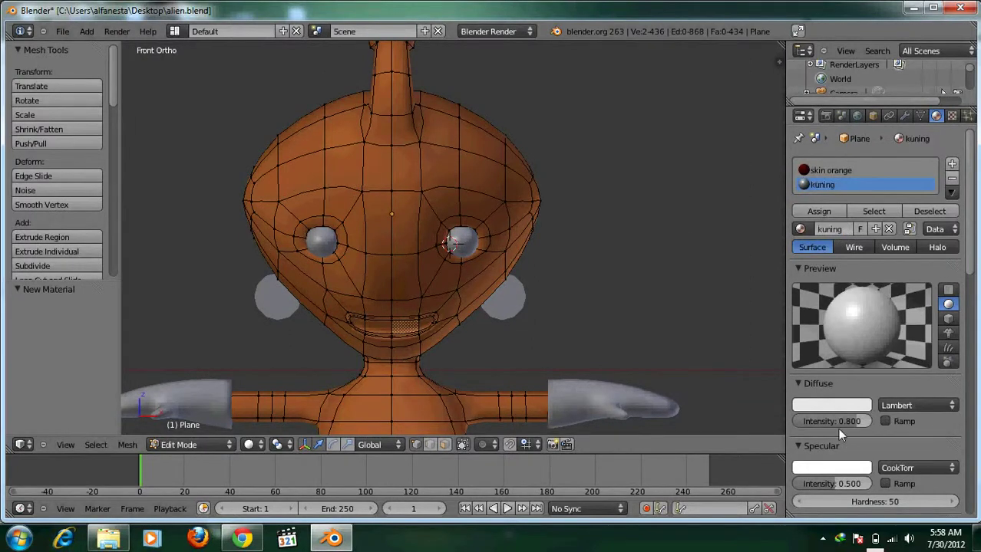
# Set the kuning material's specular intensity to 0 and its diffuse colour to yellow
pyautogui.press('BackSpace')
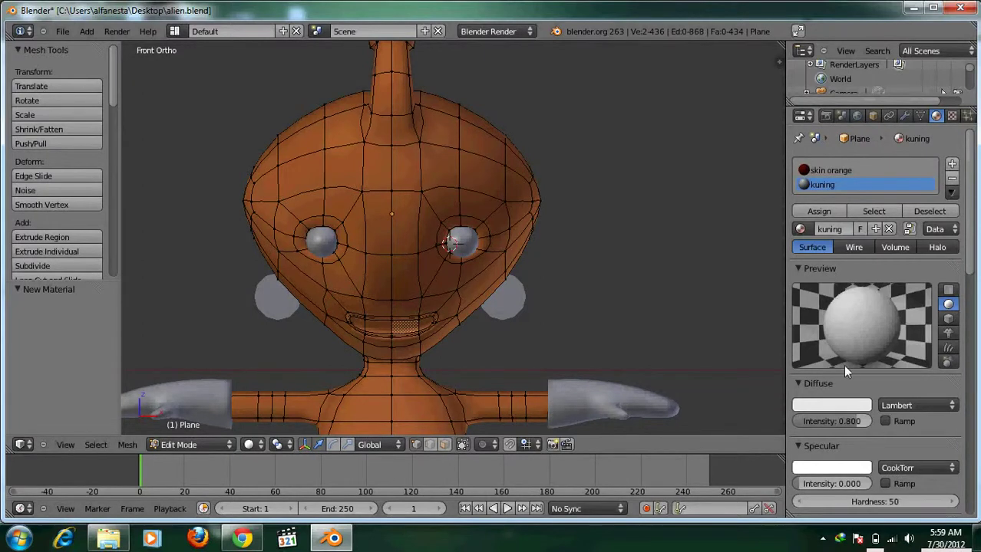
pyautogui.click(839, 170)
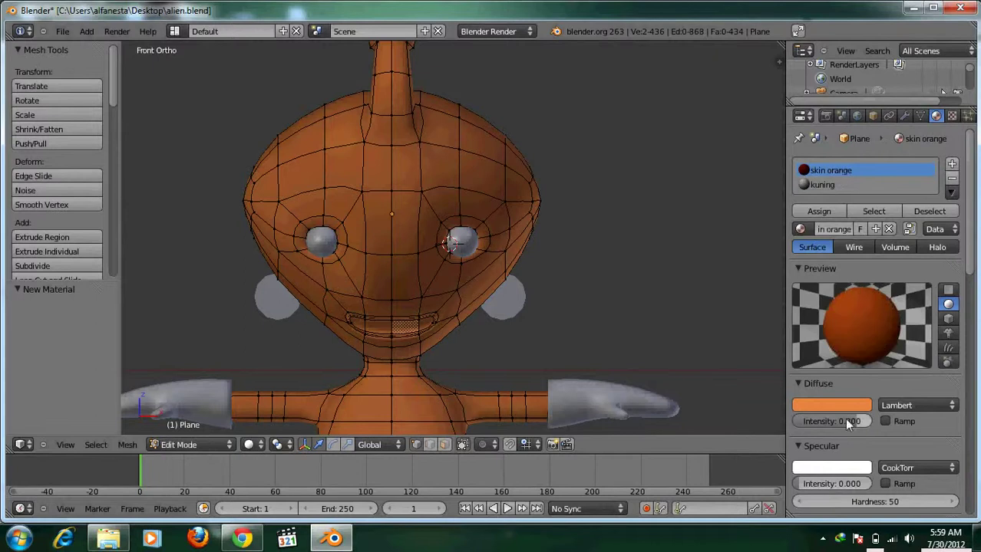
pyautogui.click(868, 185)
pyautogui.scroll(-1, 894, 352)
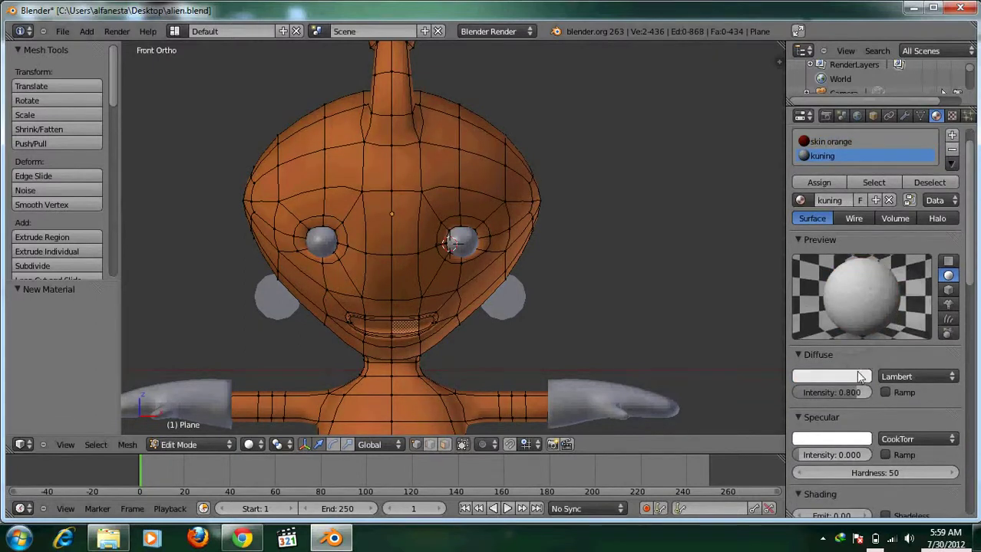
pyautogui.click(831, 376)
pyautogui.moveTo(777, 247); pyautogui.dragTo(761, 275)
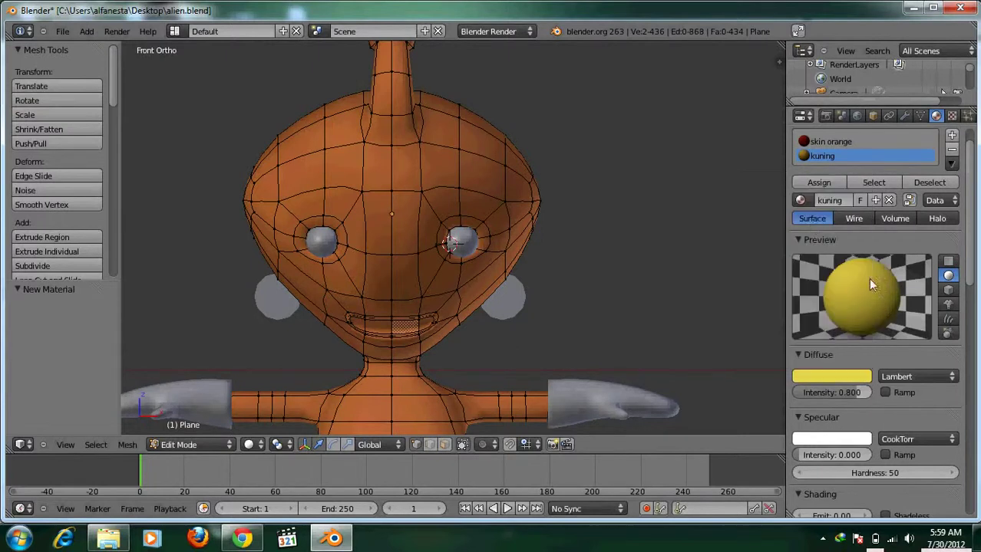
pyautogui.scroll(-2, 417, 233)
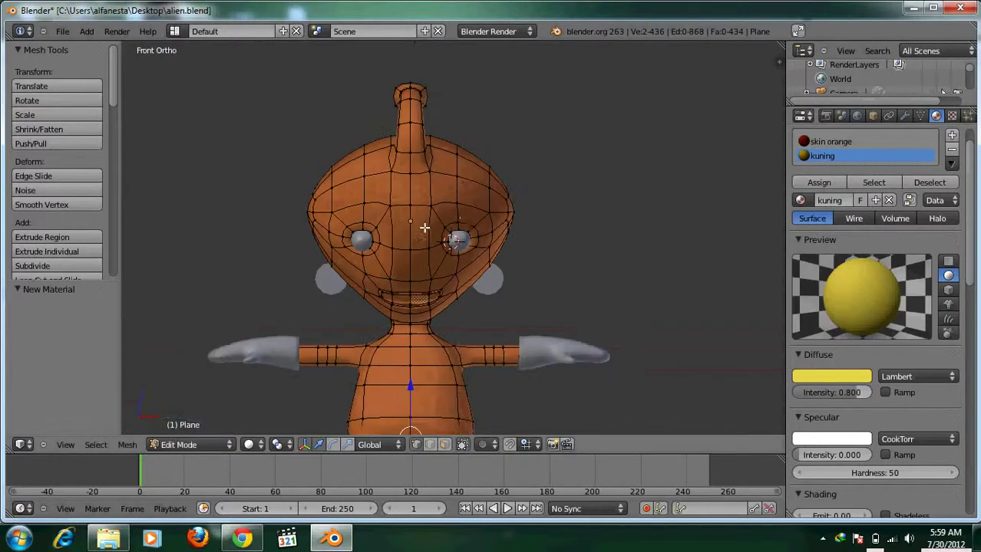
# Switch the body mesh to face select mode
pyautogui.keyDown('shift'); pyautogui.scroll(-1, 485, 196); pyautogui.keyUp('shift')
pyautogui.hotkey('ctrl', 'Tab')
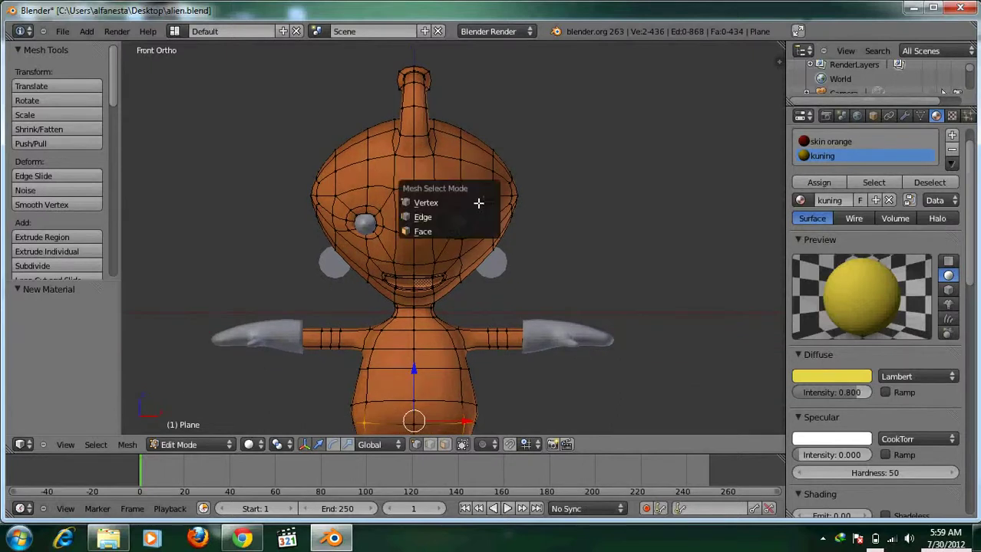
pyautogui.click(460, 231)
# Assign the kuning material to the ring of faces around the character's left eye
pyautogui.scroll(5, 459, 221)
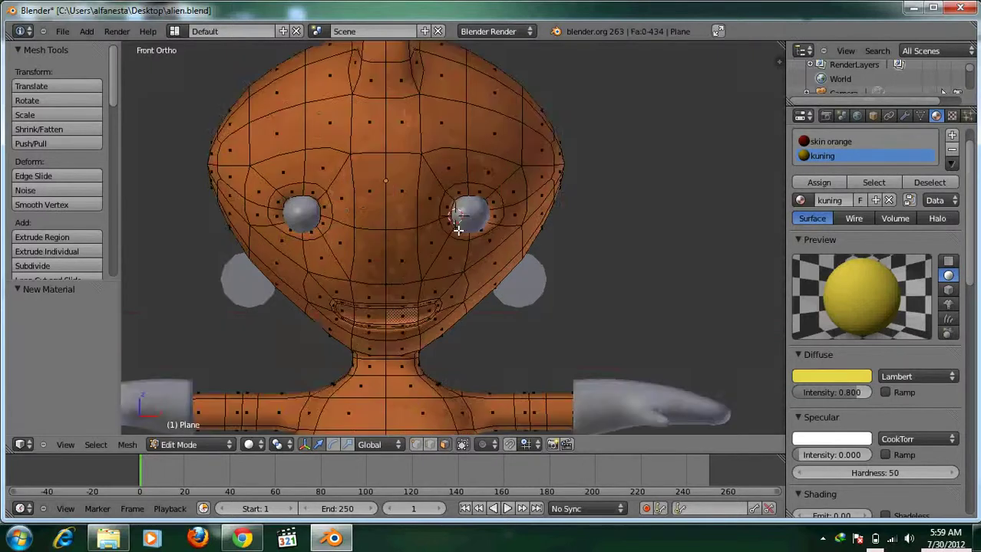
pyautogui.moveTo(457, 228); pyautogui.dragTo(466, 284, button='middle')
pyautogui.rightClick(476, 296)
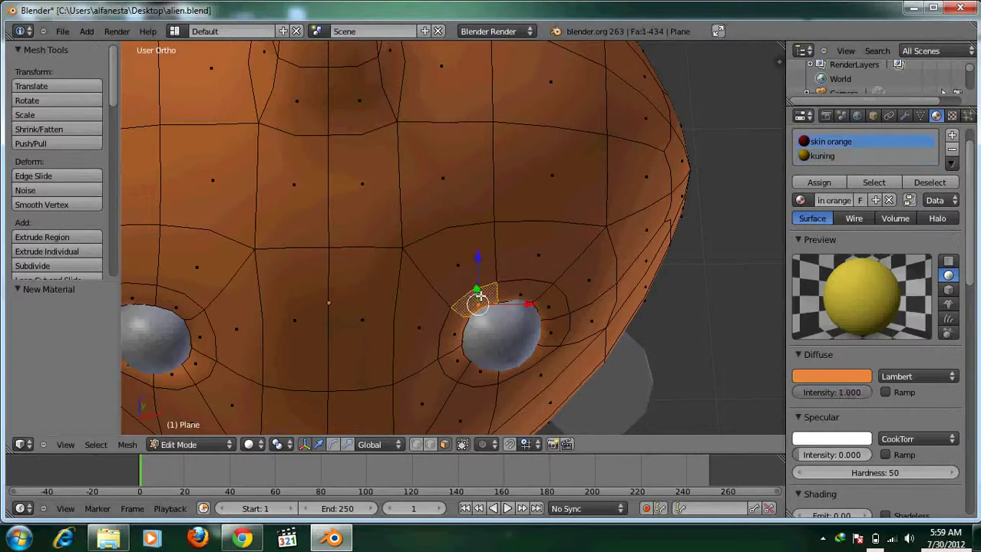
pyautogui.scroll(-3, 478, 295)
pyautogui.press('KP_1')
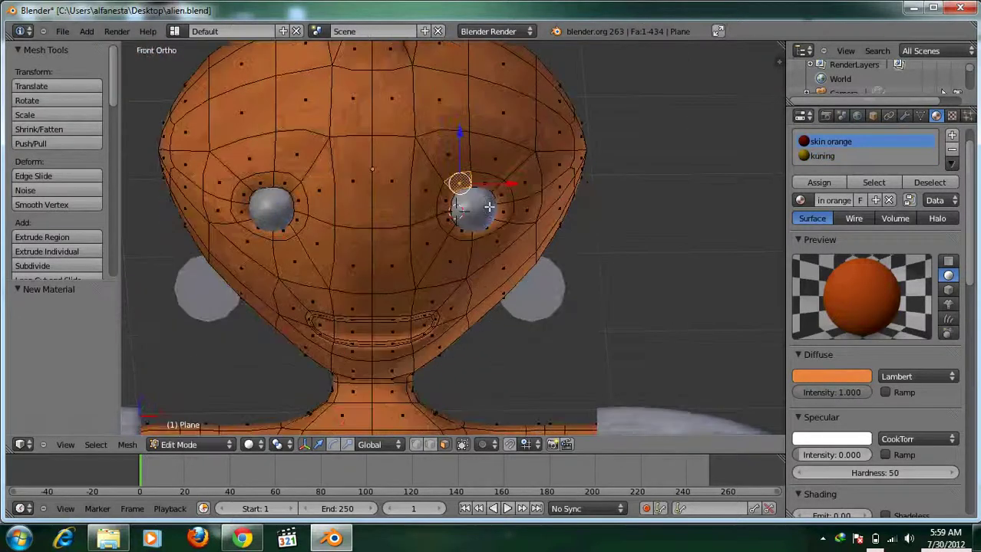
pyautogui.keyDown('shift'); pyautogui.rightClick(498, 192); pyautogui.keyUp('shift')
pyautogui.keyDown('shift'); pyautogui.rightClick(502, 214); pyautogui.keyUp('shift')
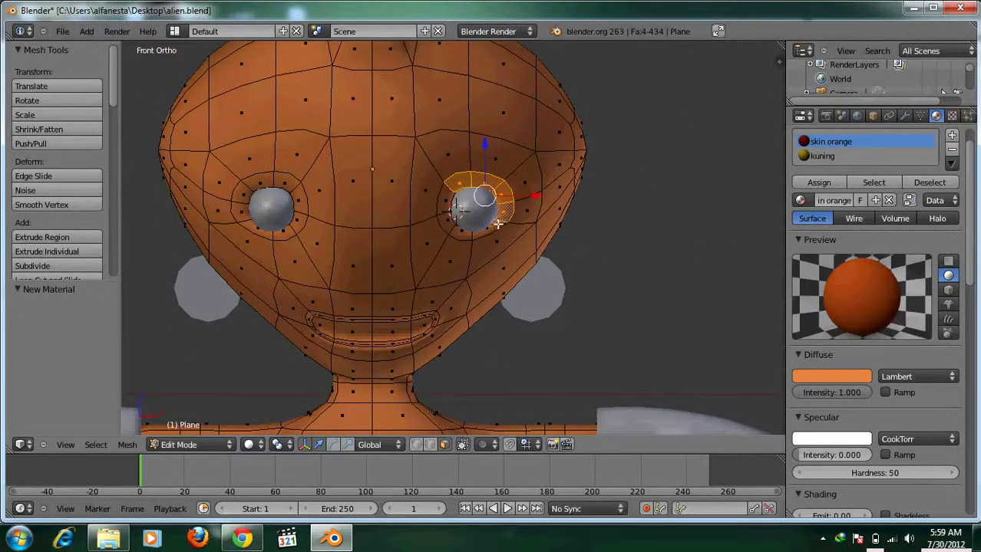
pyautogui.keyDown('shift'); pyautogui.rightClick(483, 230); pyautogui.keyUp('shift')
pyautogui.keyDown('shift'); pyautogui.rightClick(458, 230); pyautogui.keyUp('shift')
pyautogui.keyDown('shift'); pyautogui.rightClick(451, 221); pyautogui.keyUp('shift')
pyautogui.keyDown('shift'); pyautogui.rightClick(448, 209); pyautogui.keyUp('shift')
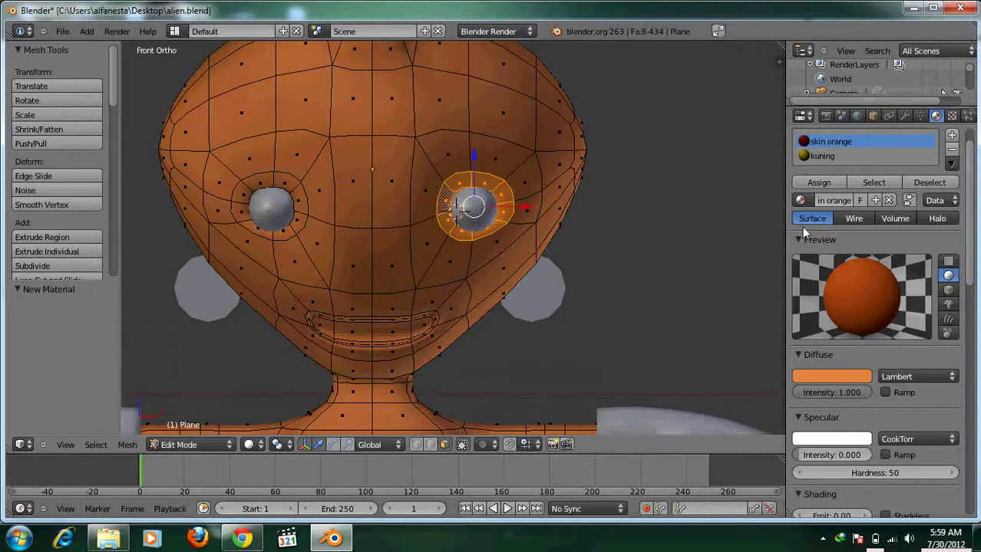
pyautogui.click(804, 159)
pyautogui.click(804, 182)
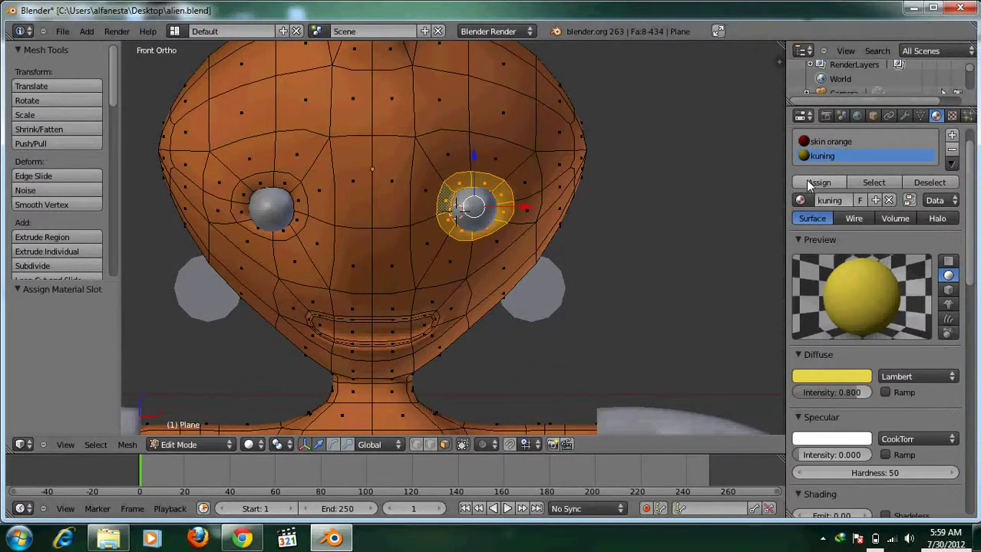
# Assign the kuning material to the ring of faces around the character's right eye
pyautogui.keyDown('shift'); pyautogui.moveTo(411, 178); pyautogui.dragTo(489, 178, button='middle'); pyautogui.keyUp('shift')
pyautogui.press('a')
pyautogui.rightClick(361, 181)
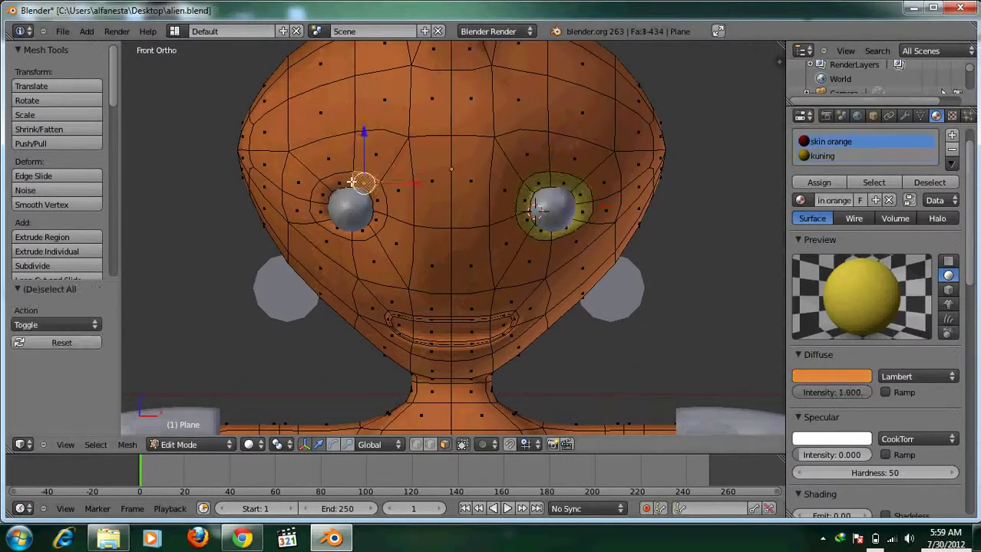
pyautogui.rightClick(328, 195)
pyautogui.keyDown('shift'); pyautogui.rightClick(353, 178); pyautogui.keyUp('shift')
pyautogui.keyDown('shift'); pyautogui.rightClick(374, 188); pyautogui.keyUp('shift')
pyautogui.keyDown('shift'); pyautogui.rightClick(315, 205); pyautogui.keyUp('shift')
pyautogui.keyDown('shift'); pyautogui.rightClick(328, 226); pyautogui.keyUp('shift')
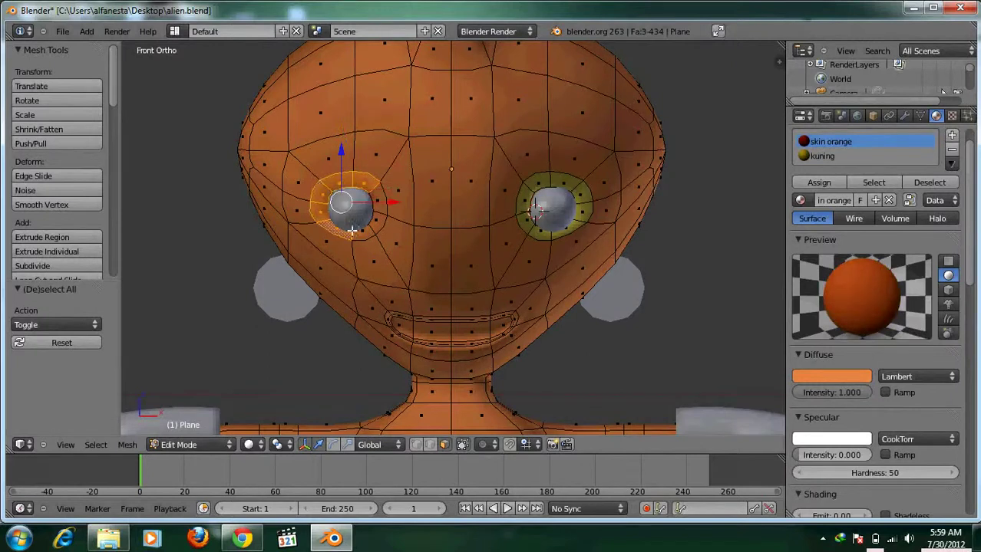
pyautogui.keyDown('shift'); pyautogui.rightClick(362, 230); pyautogui.keyUp('shift')
pyautogui.keyDown('shift'); pyautogui.rightClick(376, 224); pyautogui.keyUp('shift')
pyautogui.keyDown('shift'); pyautogui.rightClick(379, 201); pyautogui.keyUp('shift')
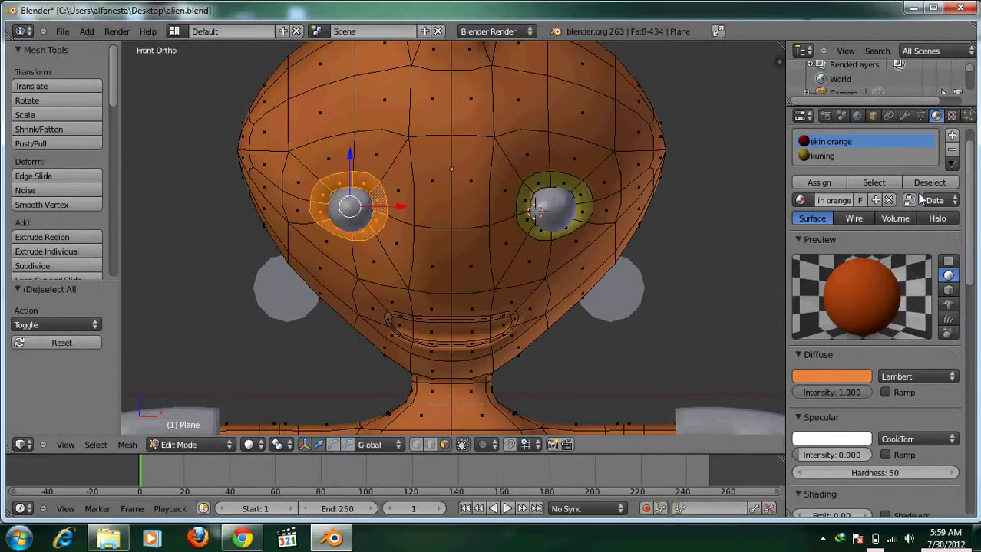
pyautogui.click(819, 155)
pyautogui.click(818, 183)
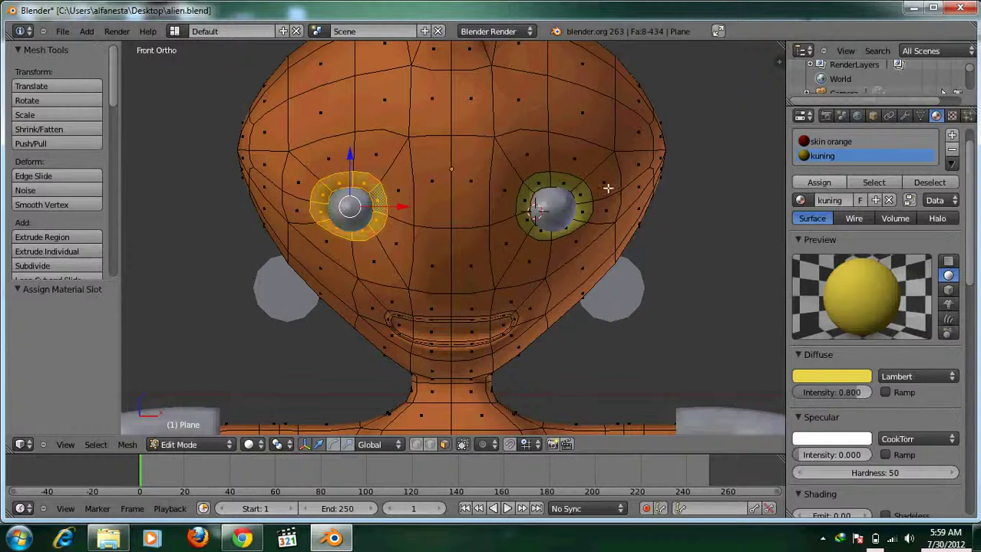
# Return the body to Object Mode and deselect it
pyautogui.scroll(-5, 565, 211)
pyautogui.scroll(-3, 587, 121)
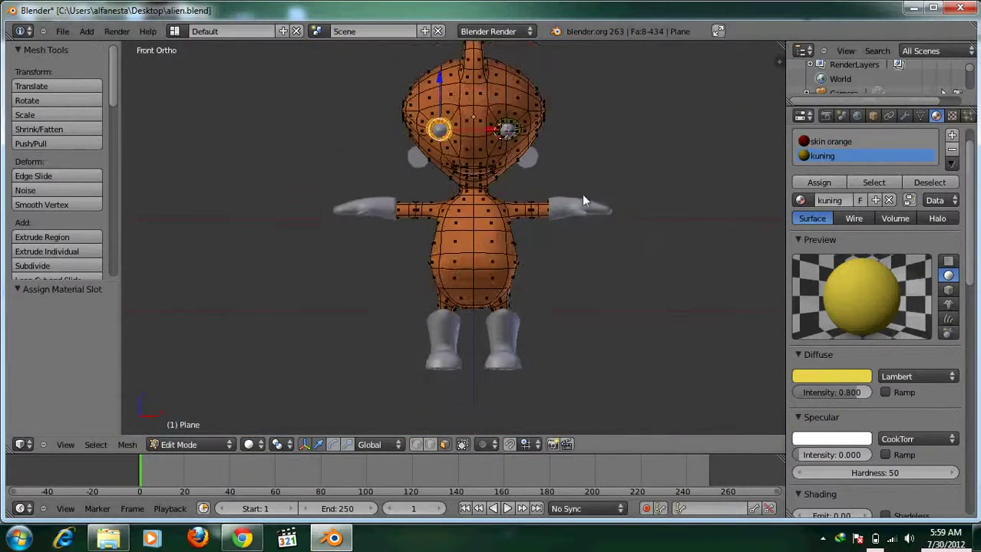
pyautogui.press('Tab')
pyautogui.scroll(6, 564, 219)
pyautogui.scroll(1, 539, 299)
pyautogui.keyDown('shift'); pyautogui.moveTo(538, 298); pyautogui.dragTo(518, 199, button='middle'); pyautogui.keyUp('shift')
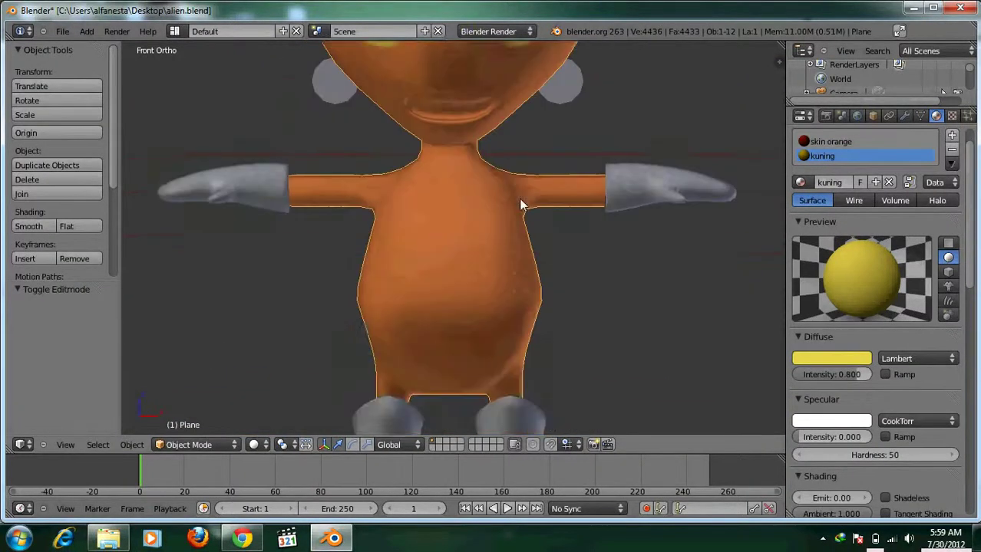
pyautogui.scroll(-3, 528, 236)
pyautogui.press('a')
pyautogui.keyDown('shift'); pyautogui.moveTo(531, 244); pyautogui.dragTo(478, 253, button='middle'); pyautogui.keyUp('shift')
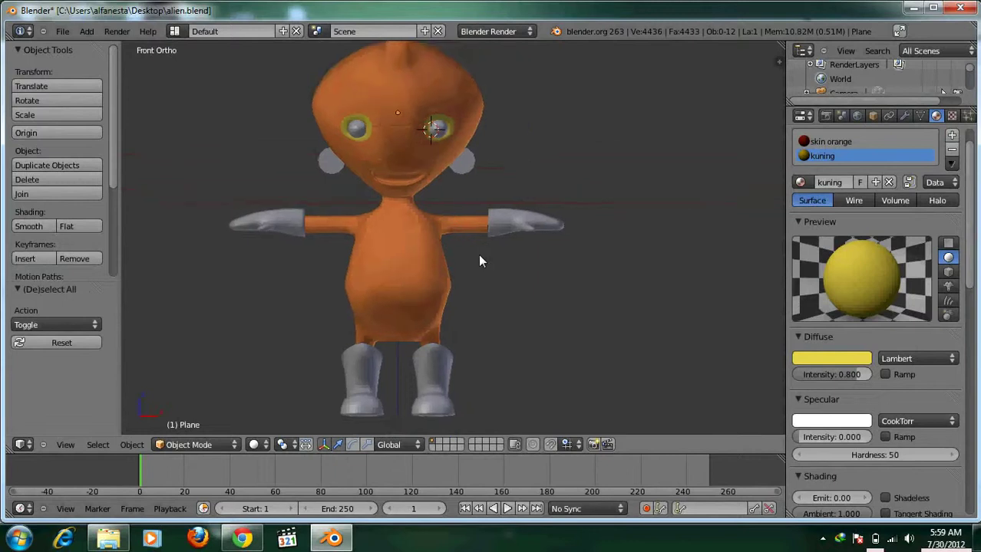
pyautogui.scroll(2, 478, 254)
pyautogui.press('Tab')
pyautogui.press('Tab')
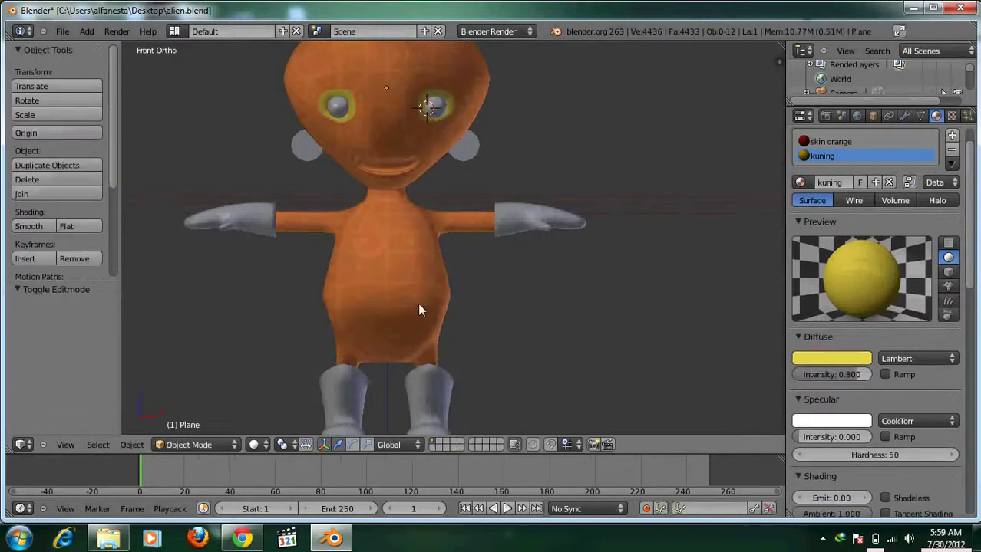
# Compare the material slots of the character's left boot with those of the body
pyautogui.keyDown('shift'); pyautogui.moveTo(427, 313); pyautogui.dragTo(478, 293, button='middle'); pyautogui.keyUp('shift')
pyautogui.rightClick(481, 353)
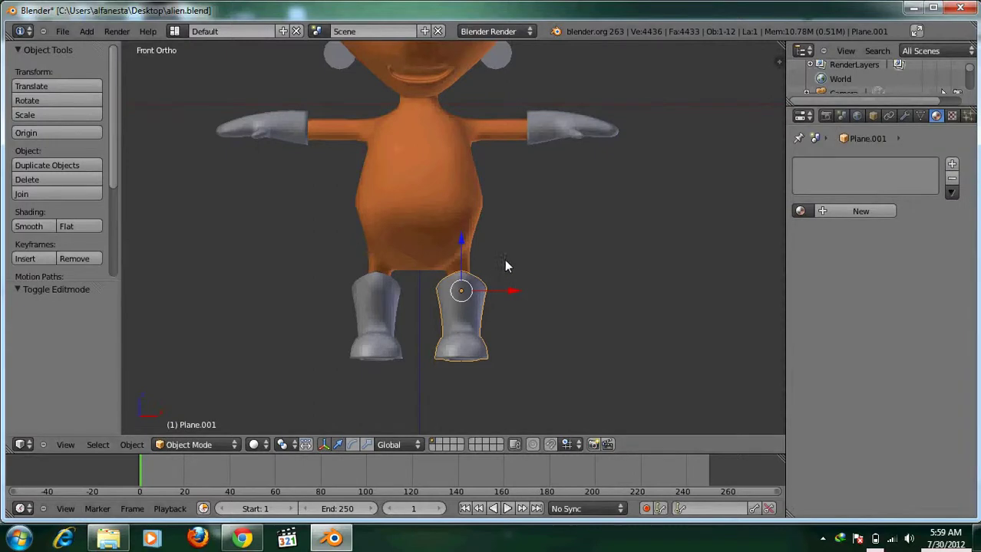
pyautogui.keyDown('shift'); pyautogui.moveTo(519, 280); pyautogui.dragTo(451, 281, button='middle'); pyautogui.keyUp('shift')
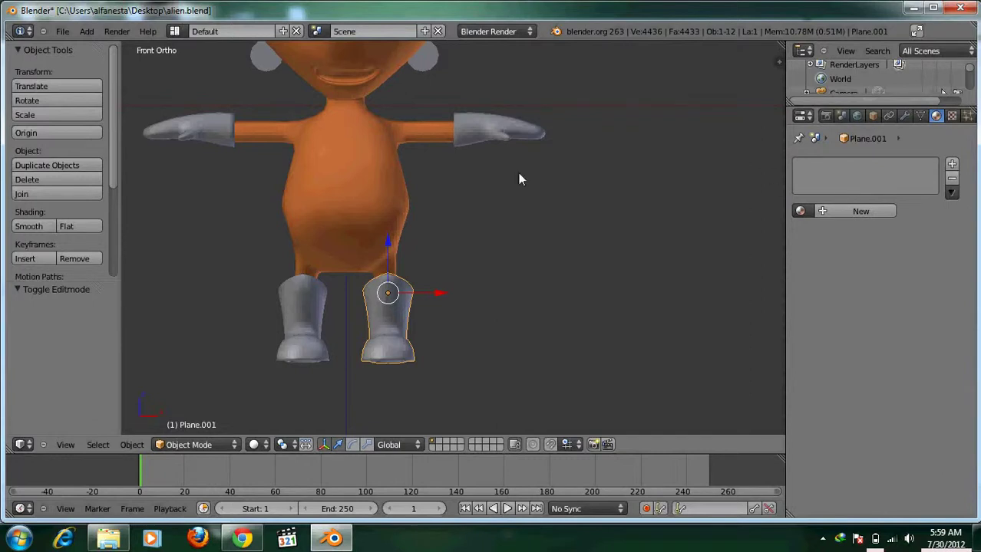
pyautogui.keyDown('shift'); pyautogui.moveTo(521, 179); pyautogui.dragTo(564, 226, button='middle'); pyautogui.keyUp('shift')
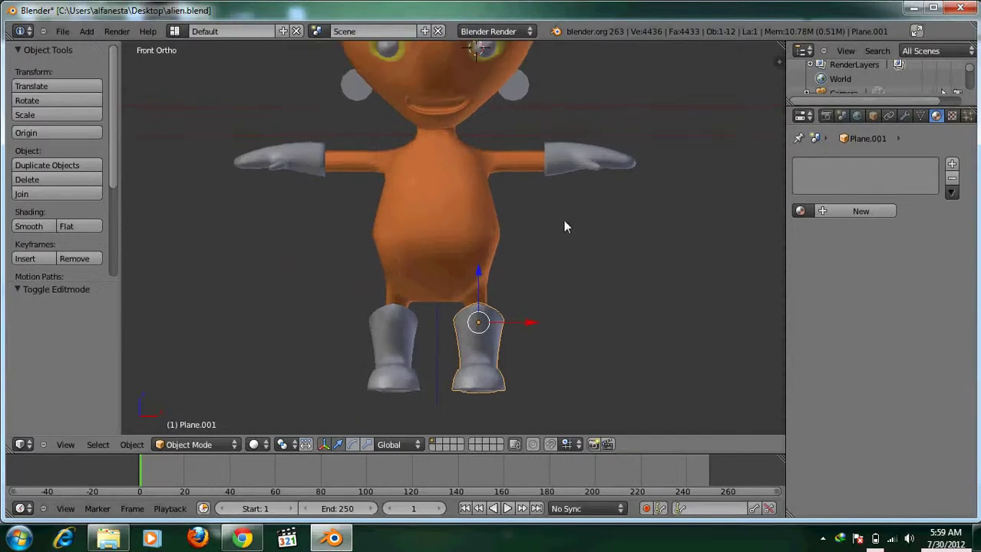
pyautogui.rightClick(431, 120)
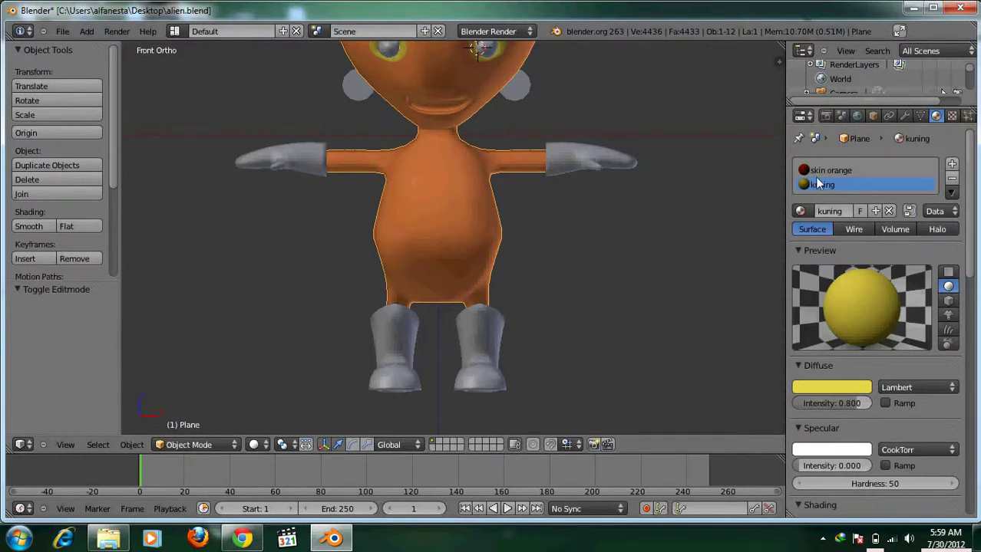
# Put the character's left boot in Edit Mode and give it the existing skin orange material
pyautogui.rightClick(500, 343)
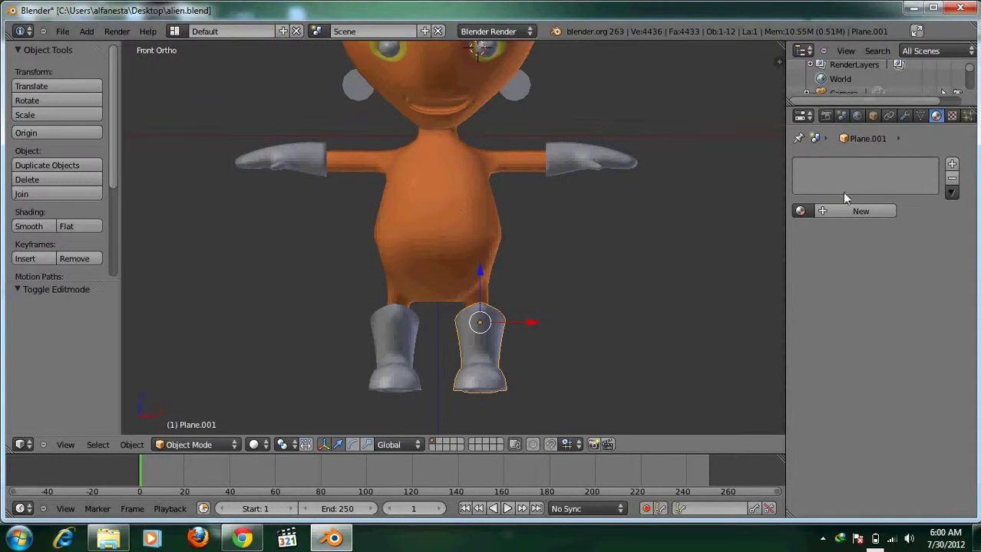
pyautogui.click(801, 212)
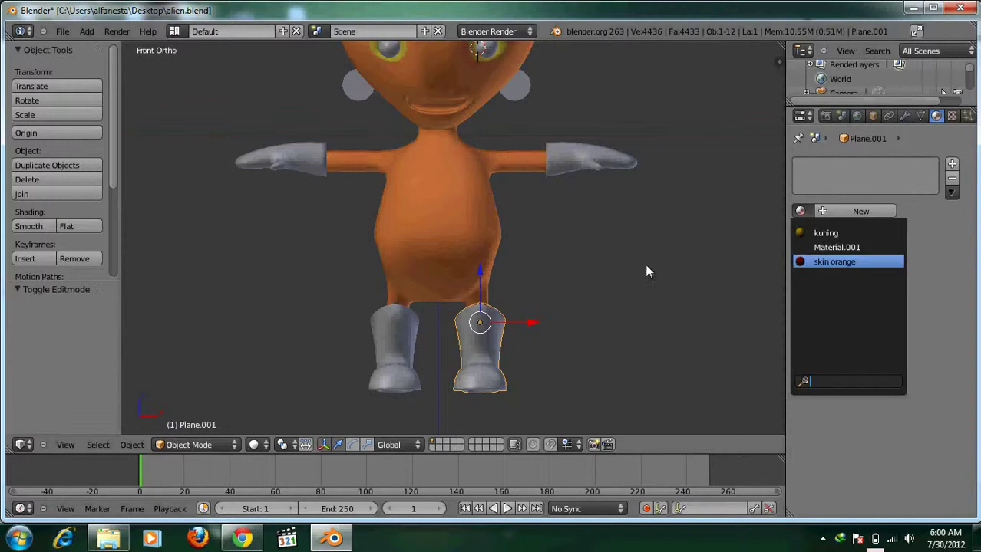
pyautogui.press('Escape')
pyautogui.press('Tab')
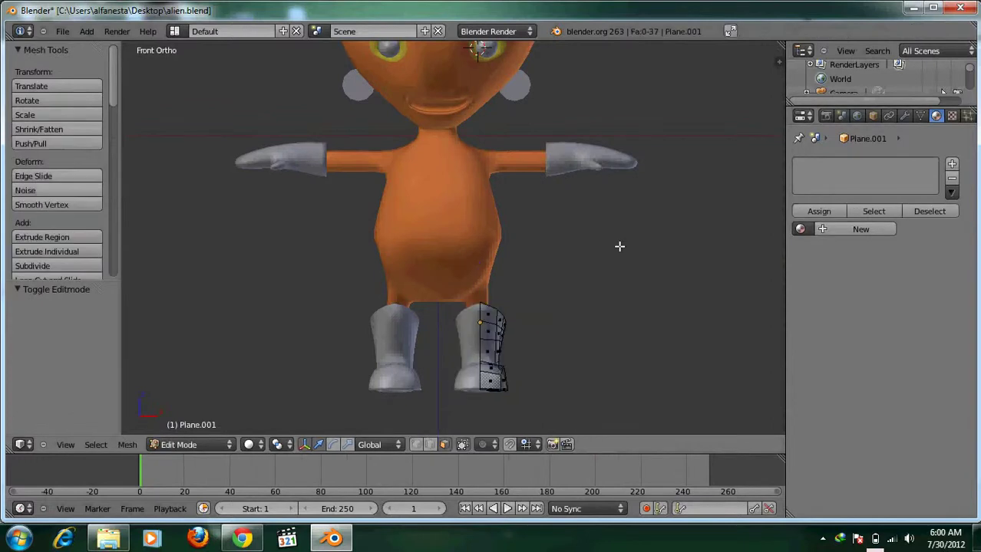
pyautogui.keyDown('shift'); pyautogui.moveTo(619, 246); pyautogui.dragTo(589, 199, button='middle'); pyautogui.keyUp('shift')
pyautogui.scroll(2, 589, 199)
pyautogui.scroll(-2, 653, 230)
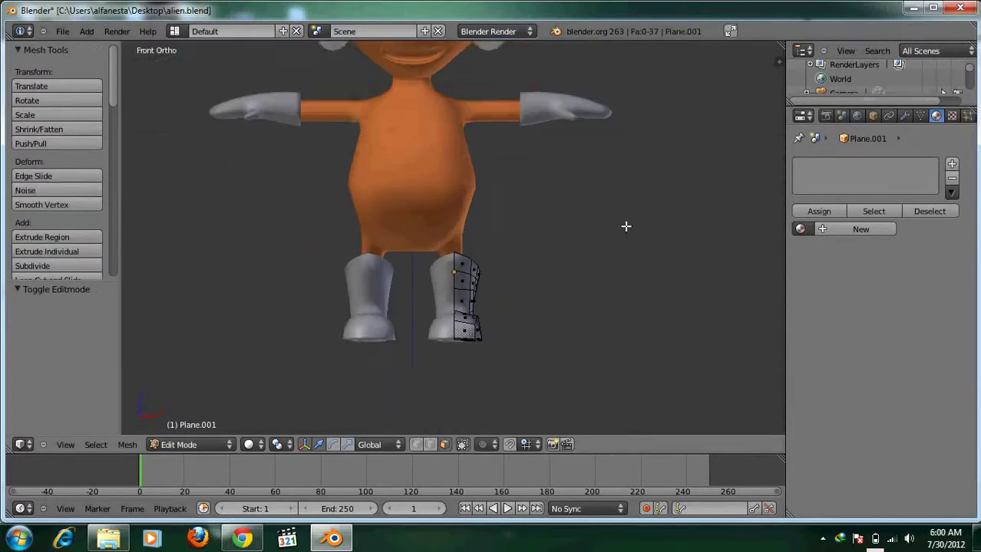
pyautogui.click(800, 229)
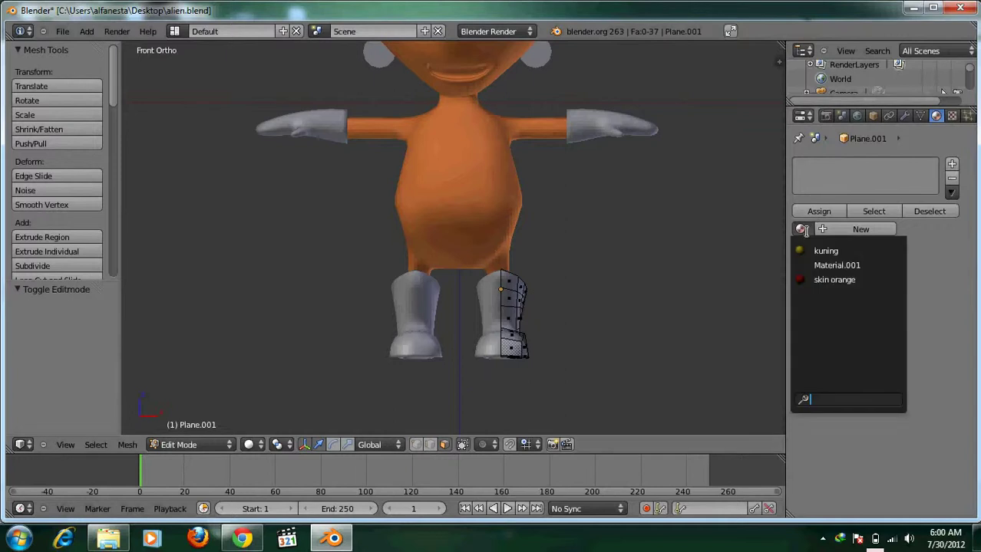
pyautogui.click(805, 278)
pyautogui.scroll(4, 570, 282)
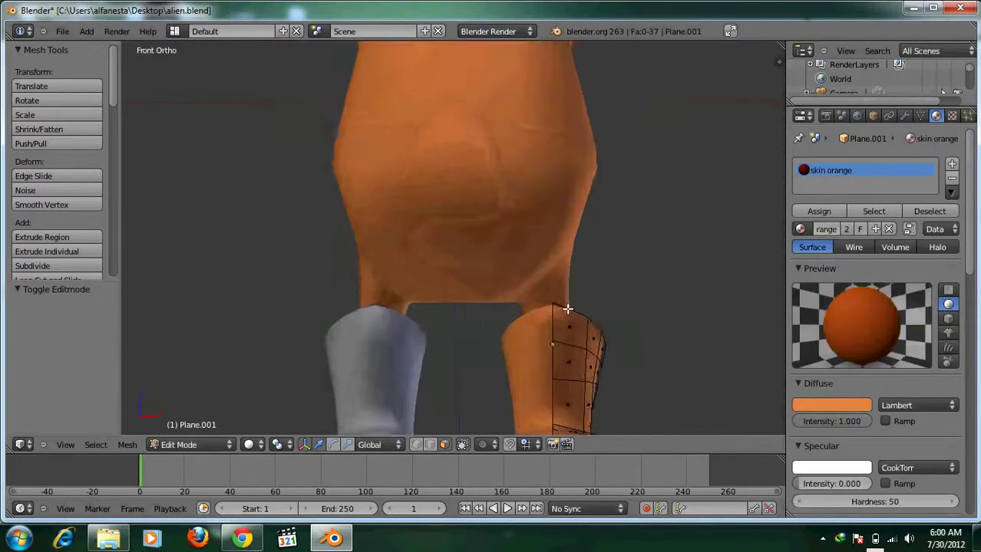
pyautogui.scroll(-4, 604, 265)
# Add a second slot with the existing kuning material to the boot, assign it to the top row of faces, and return to Object Mode
pyautogui.moveTo(604, 264); pyautogui.dragTo(501, 287, button='middle')
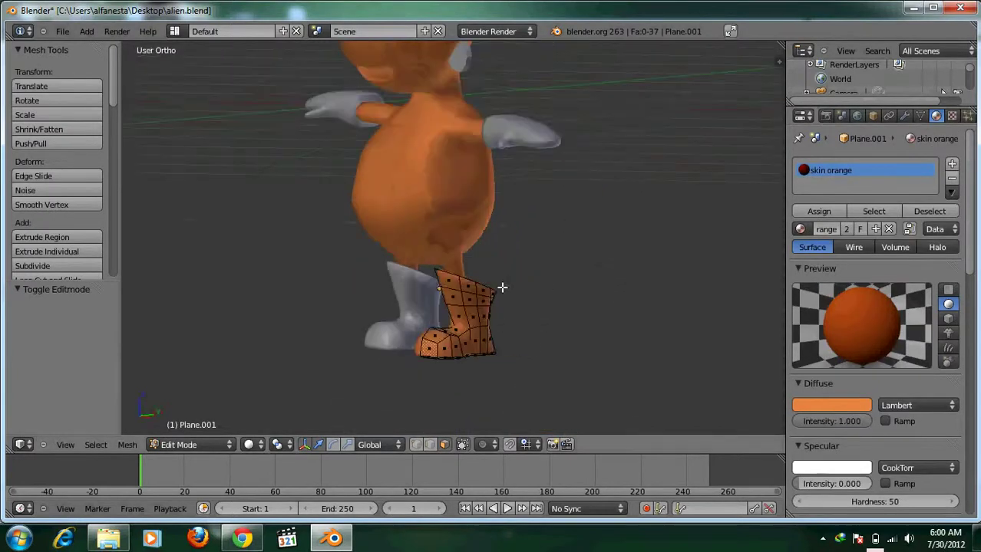
pyautogui.scroll(4, 501, 289)
pyautogui.scroll(-3, 501, 289)
pyautogui.moveTo(740, 221); pyautogui.dragTo(842, 237, button='middle')
pyautogui.rightClick(528, 248)
pyautogui.keyDown('shift'); pyautogui.rightClick(410, 256); pyautogui.keyUp('shift')
pyautogui.keyDown('shift'); pyautogui.rightClick(441, 258); pyautogui.keyUp('shift')
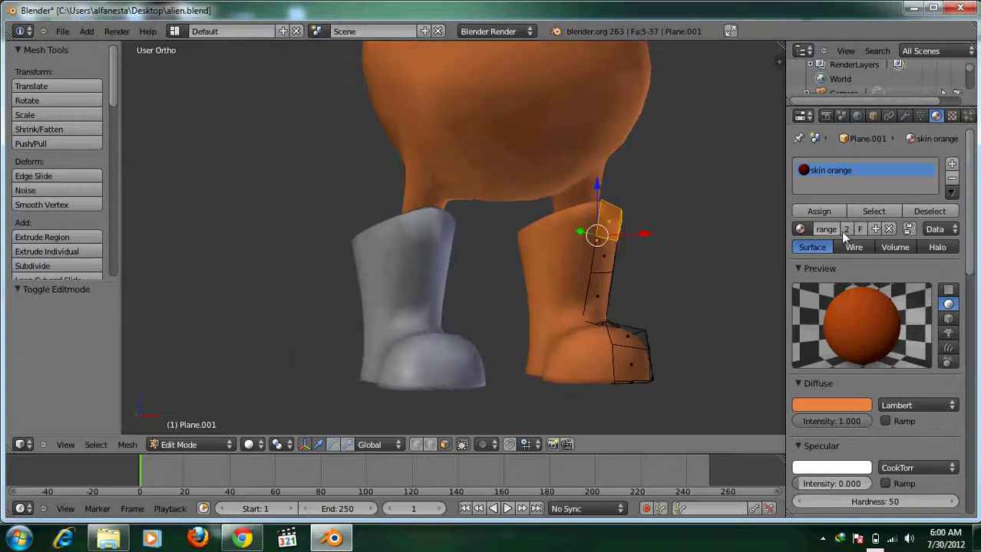
pyautogui.click(951, 165)
pyautogui.click(800, 229)
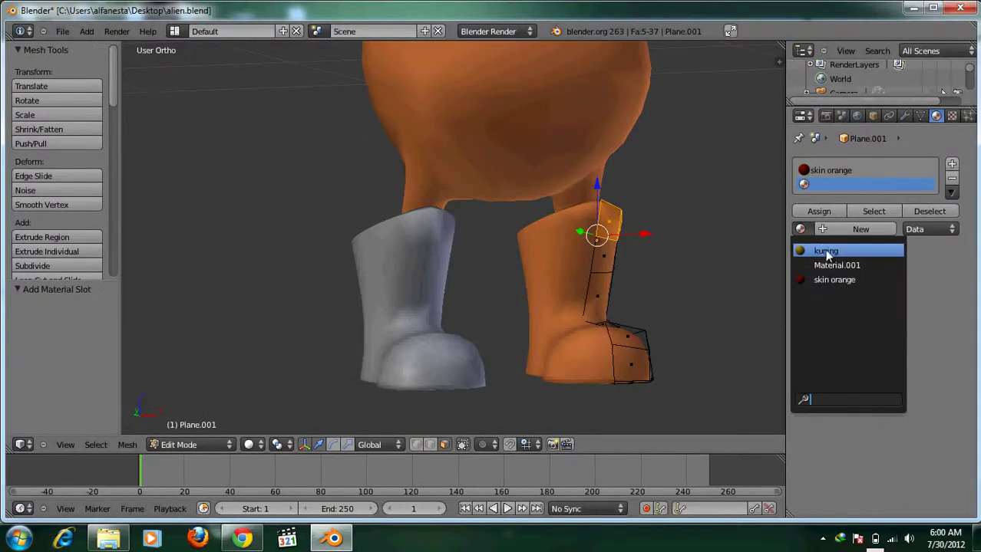
pyautogui.click(823, 247)
pyautogui.moveTo(618, 262); pyautogui.dragTo(358, 224, button='middle')
pyautogui.moveTo(501, 225); pyautogui.dragTo(634, 286, button='middle')
pyautogui.click(840, 212)
pyautogui.press('Tab')
pyautogui.scroll(-4, 634, 286)
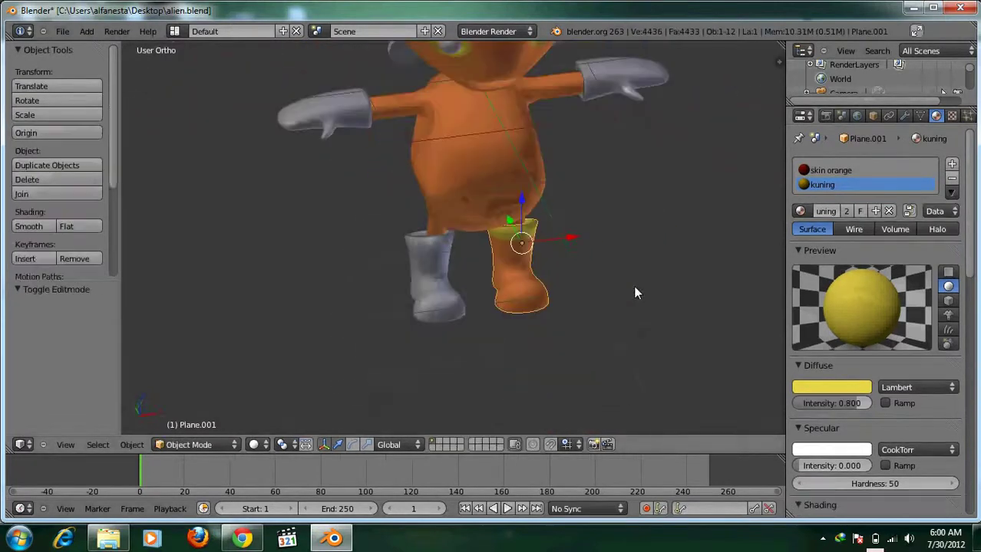
# Delete the uncoloured boot on the character's right leg
pyautogui.press('KP_1')
pyautogui.scroll(3, 522, 265)
pyautogui.rightClick(443, 261)
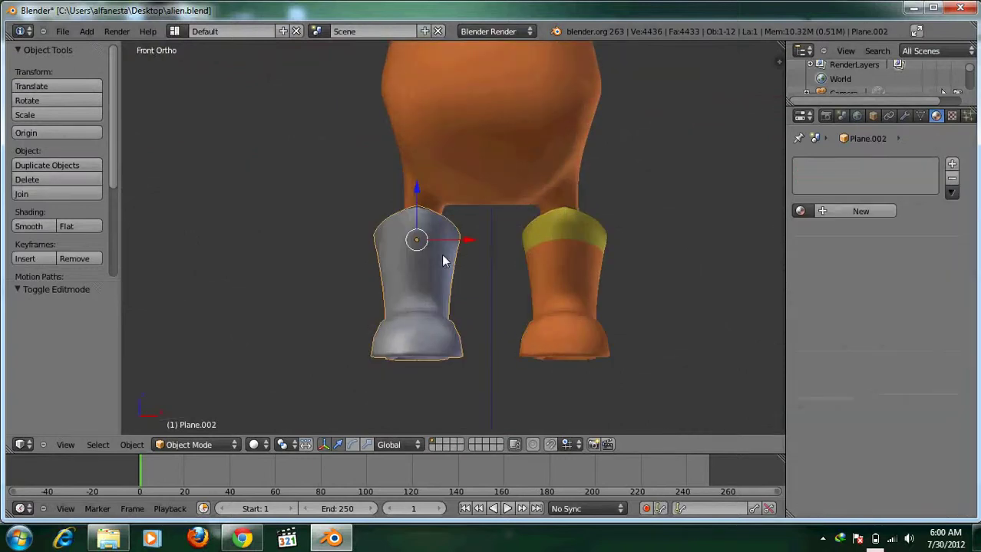
pyautogui.press('x')
pyautogui.click(484, 254)
# Duplicate the coloured boot, move the copy about -0.72 along X onto the character's right leg, and deselect it
pyautogui.rightClick(576, 246)
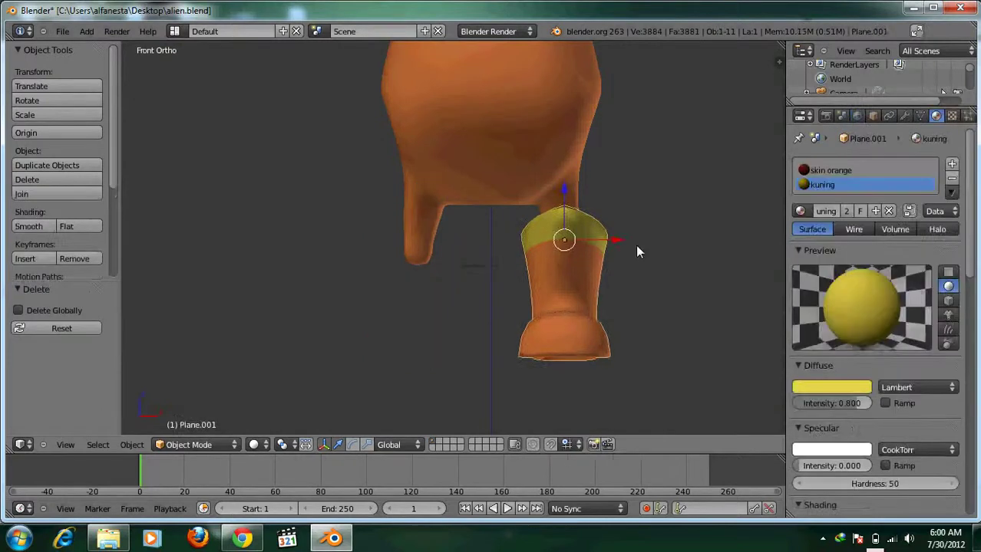
pyautogui.hotkey('shift', 'd')
pyautogui.press('x')
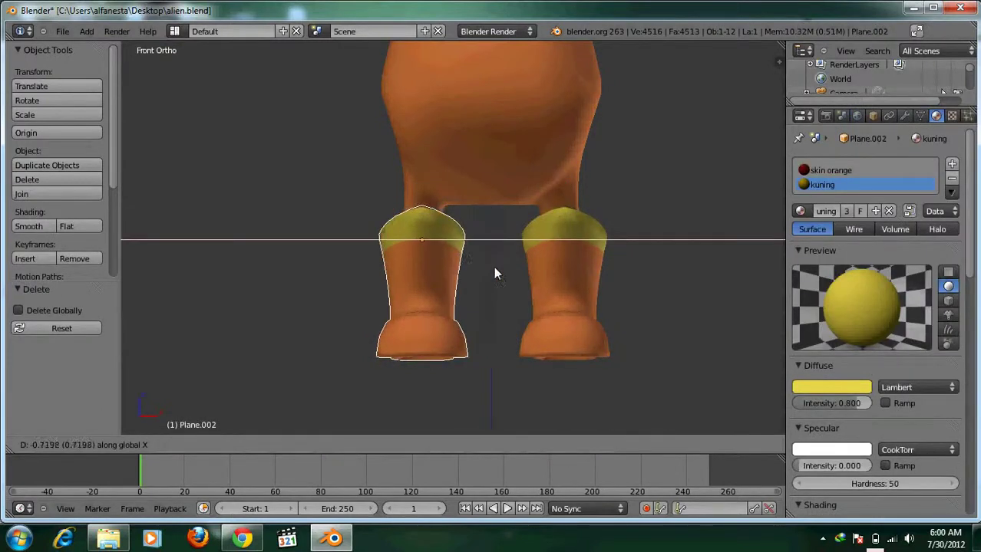
pyautogui.click(493, 274)
pyautogui.scroll(-3, 606, 253)
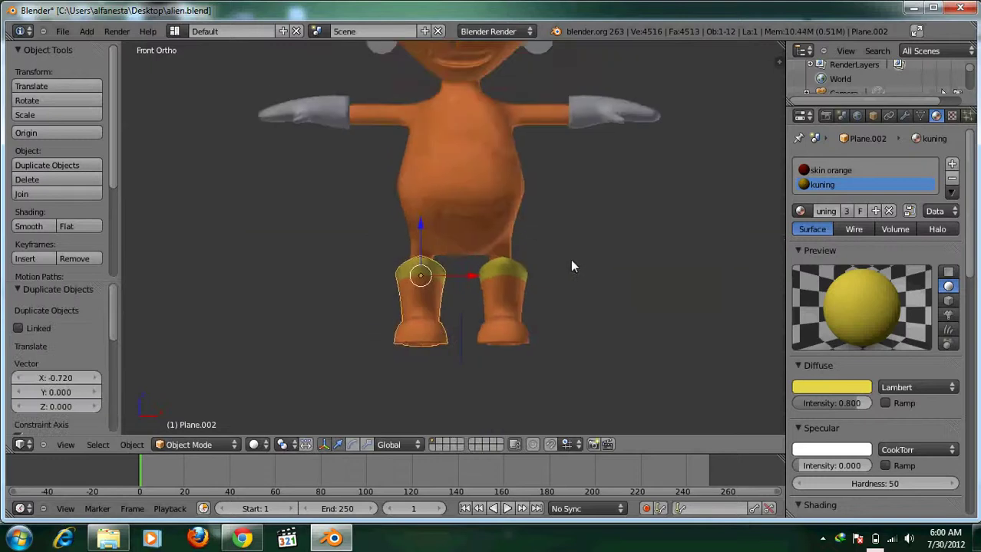
pyautogui.scroll(2, 572, 264)
pyautogui.scroll(-1, 570, 266)
pyautogui.press('a')
pyautogui.scroll(-3, 532, 303)
pyautogui.scroll(2, 547, 230)
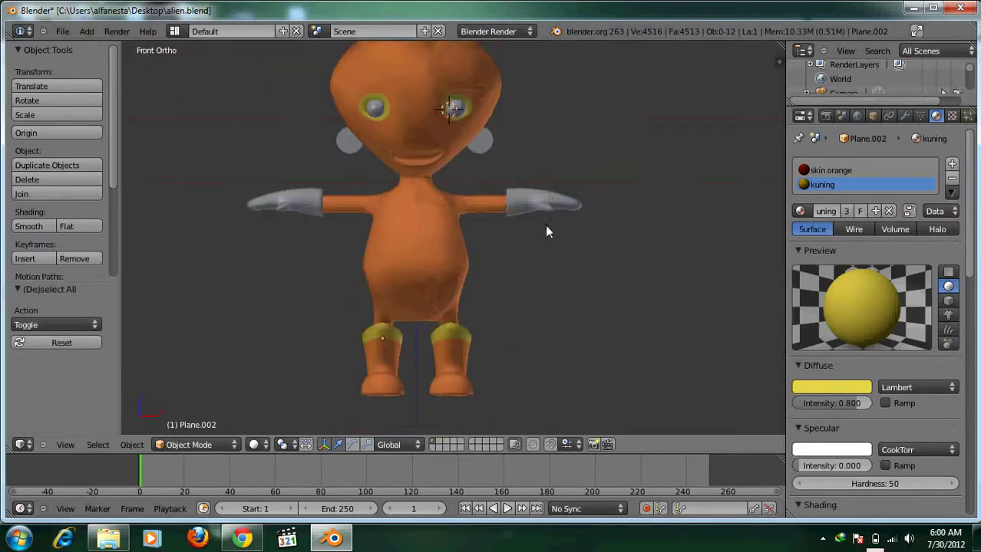
# Put the glove on the character's left arm in Edit Mode and give it the existing skin orange material
pyautogui.rightClick(545, 198)
pyautogui.press('Tab')
pyautogui.scroll(4, 543, 197)
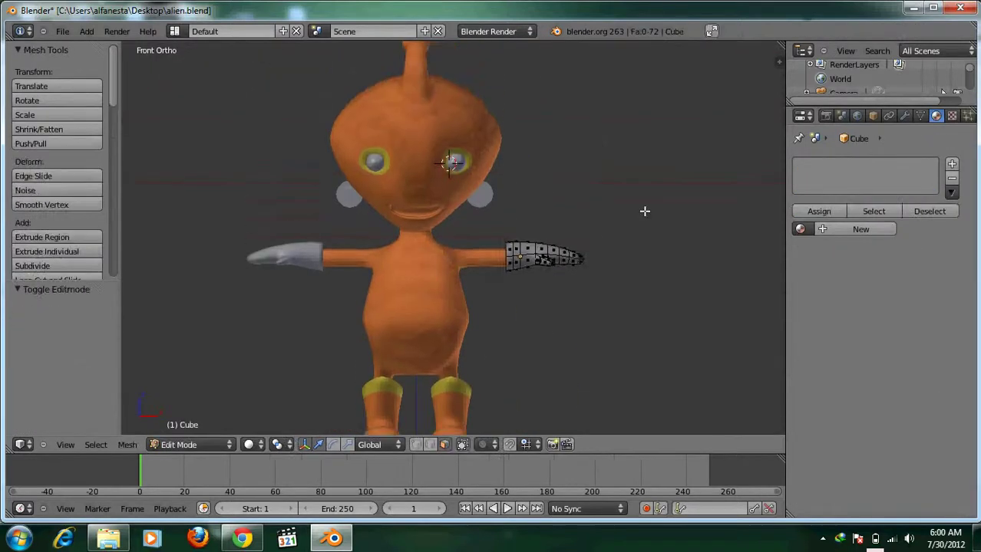
pyautogui.scroll(-3, 640, 196)
pyautogui.keyDown('shift'); pyautogui.moveTo(639, 206); pyautogui.dragTo(637, 232, button='middle'); pyautogui.keyUp('shift')
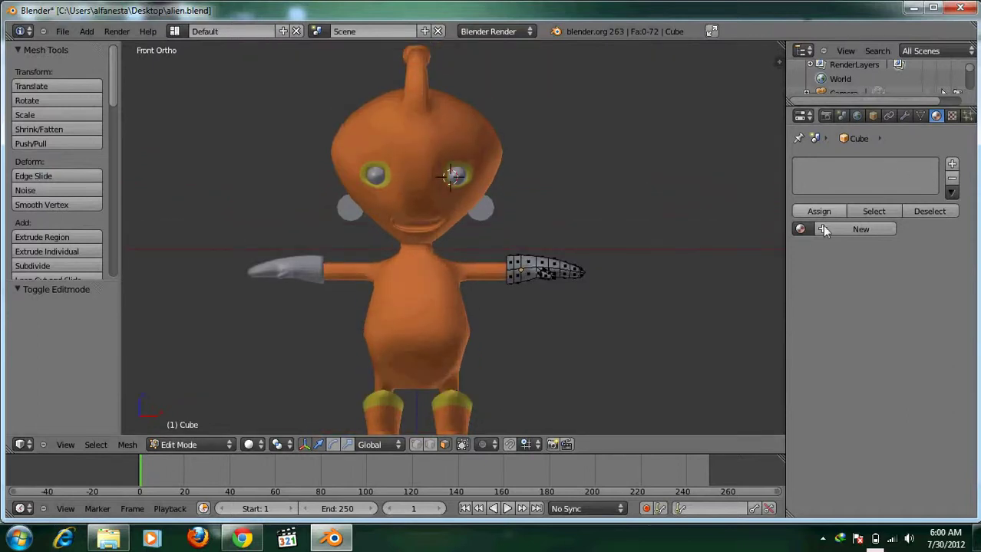
pyautogui.click(801, 230)
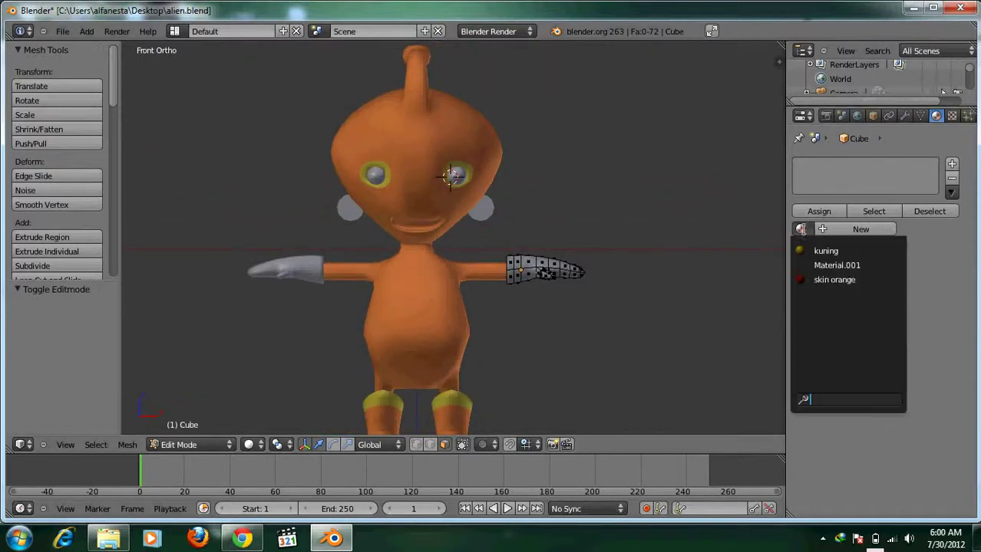
pyautogui.click(813, 279)
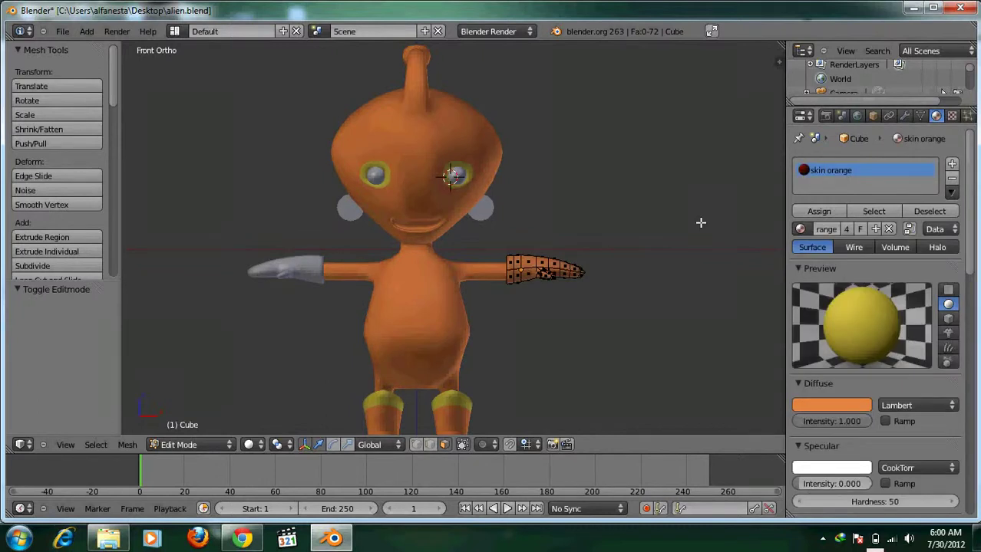
# Add a second material slot to the glove and fill it with the existing kuning material
pyautogui.click(952, 167)
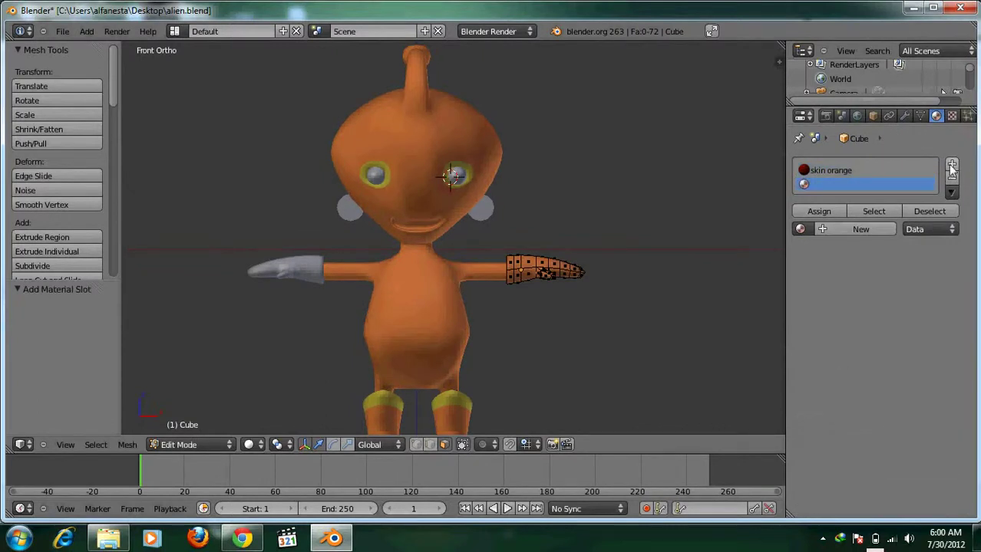
pyautogui.click(801, 230)
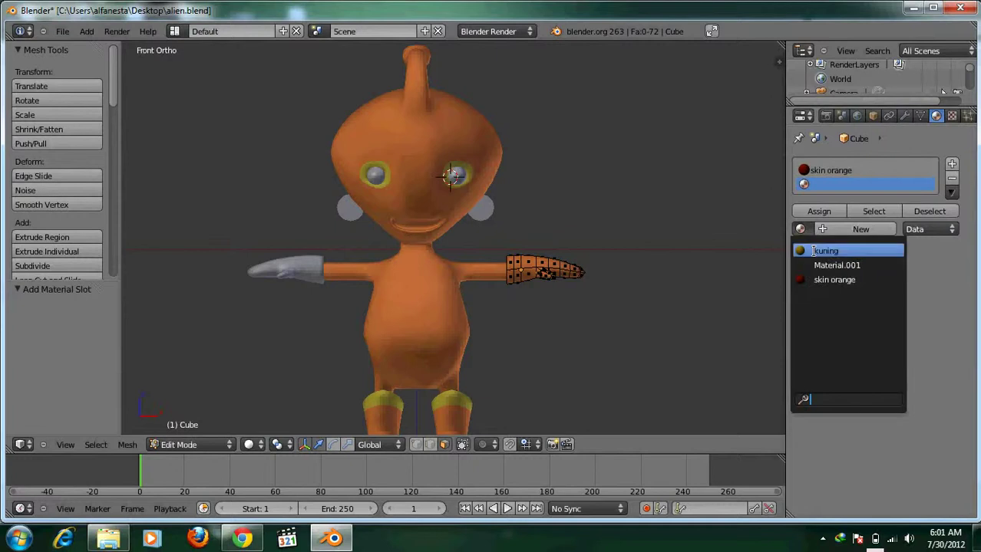
pyautogui.click(818, 251)
# Assign the kuning material to the ring of faces around the glove's cuff and return to Object Mode
pyautogui.scroll(3, 617, 253)
pyautogui.keyDown('shift'); pyautogui.scroll(-5, 610, 254); pyautogui.keyUp('shift')
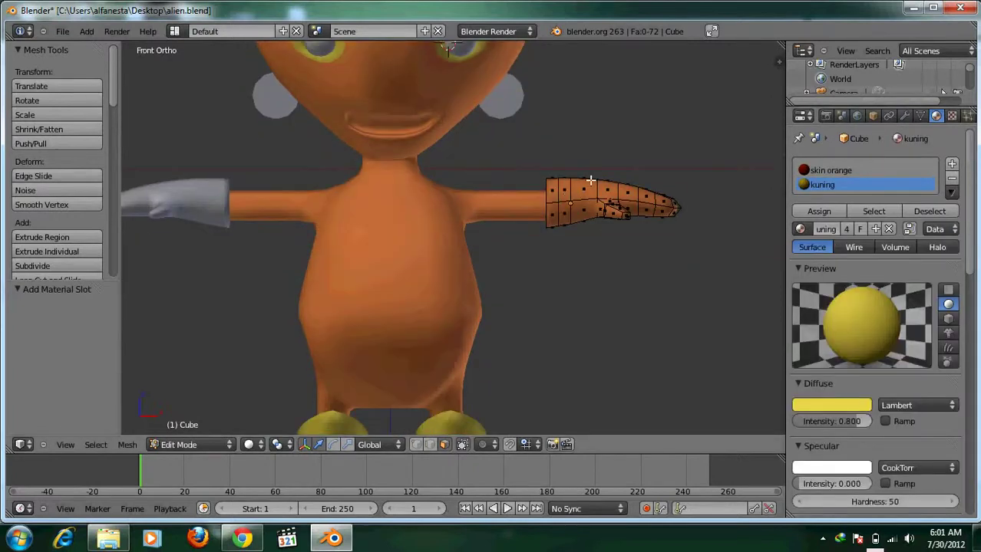
pyautogui.rightClick(550, 193)
pyautogui.keyDown('shift'); pyautogui.rightClick(552, 215); pyautogui.keyUp('shift')
pyautogui.moveTo(539, 252); pyautogui.dragTo(481, 301, button='middle')
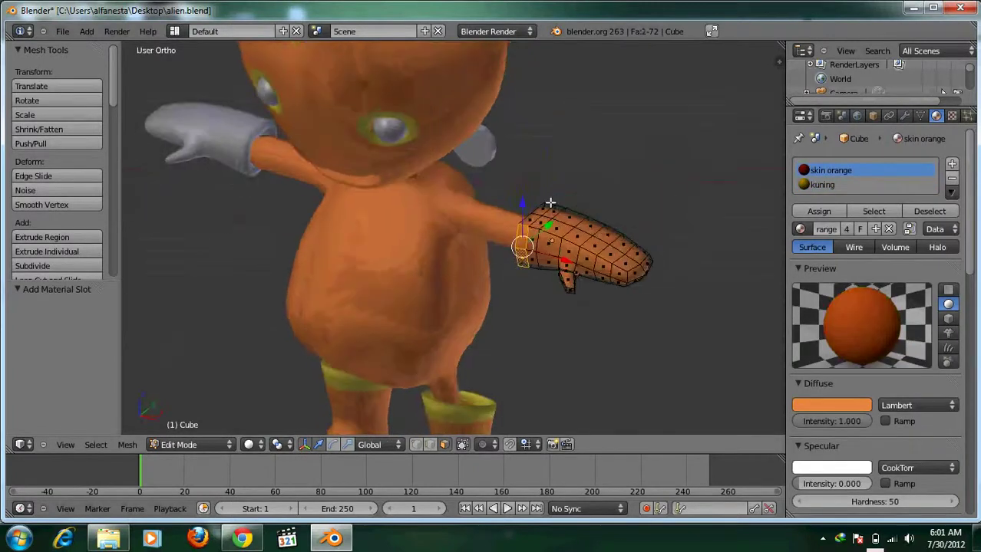
pyautogui.keyDown('shift'); pyautogui.rightClick(530, 222); pyautogui.keyUp('shift')
pyautogui.keyDown('shift'); pyautogui.rightClick(544, 210); pyautogui.keyUp('shift')
pyautogui.moveTo(545, 214); pyautogui.dragTo(270, 172, button='middle')
pyautogui.keyDown('shift'); pyautogui.rightClick(357, 201); pyautogui.keyUp('shift')
pyautogui.keyDown('shift'); pyautogui.rightClick(359, 222); pyautogui.keyUp('shift')
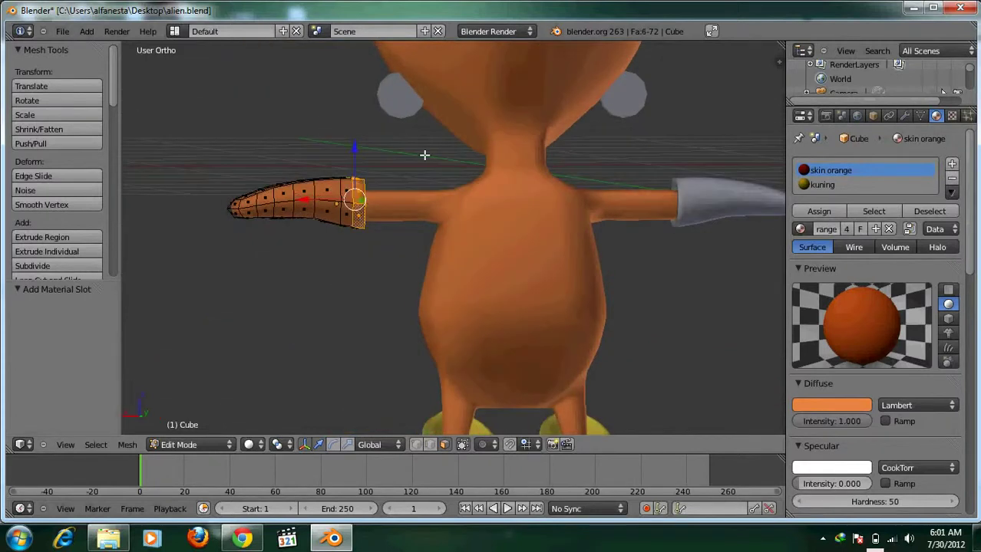
pyautogui.moveTo(424, 155); pyautogui.dragTo(781, 216, button='middle')
pyautogui.click(824, 185)
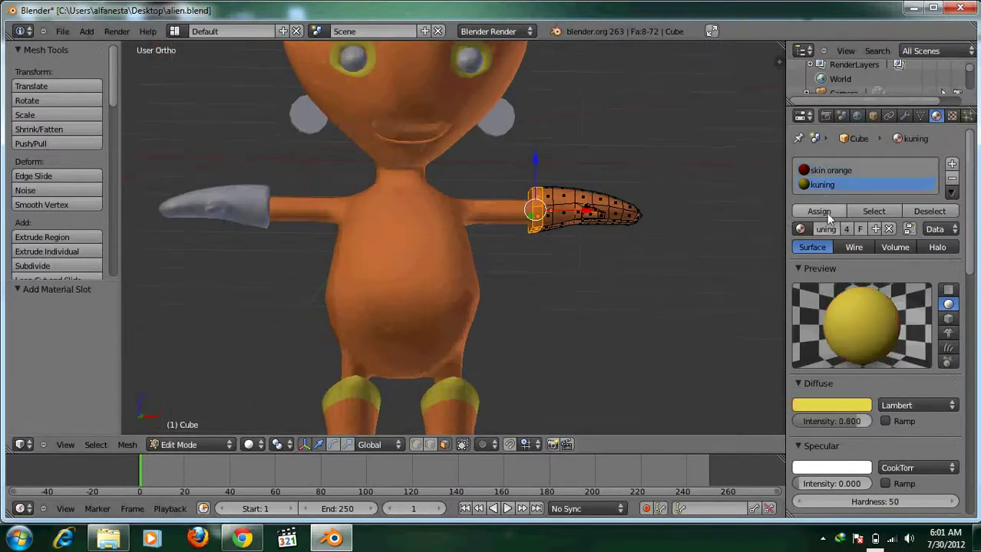
pyautogui.click(827, 214)
pyautogui.scroll(-3, 591, 221)
pyautogui.press('a')
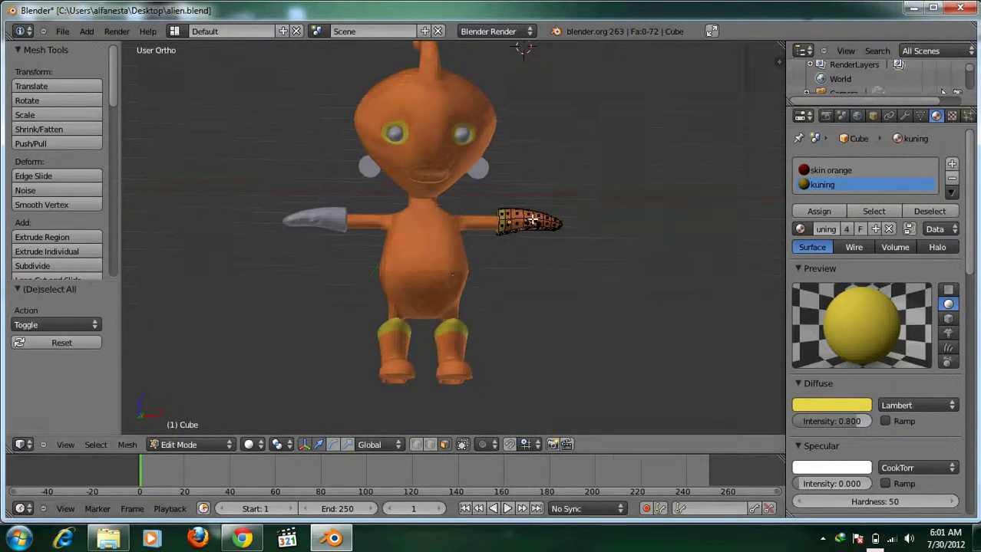
pyautogui.press('Tab')
# Delete the uncoloured glove on the character's right arm
pyautogui.press('KP_1')
pyautogui.scroll(4, 473, 198)
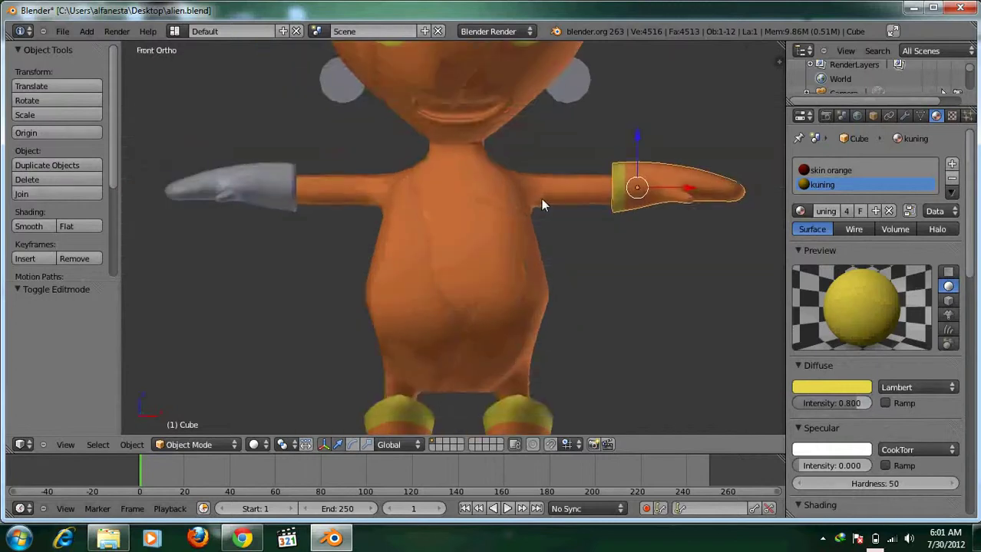
pyautogui.rightClick(273, 170)
pyautogui.press('x')
pyautogui.click(291, 169)
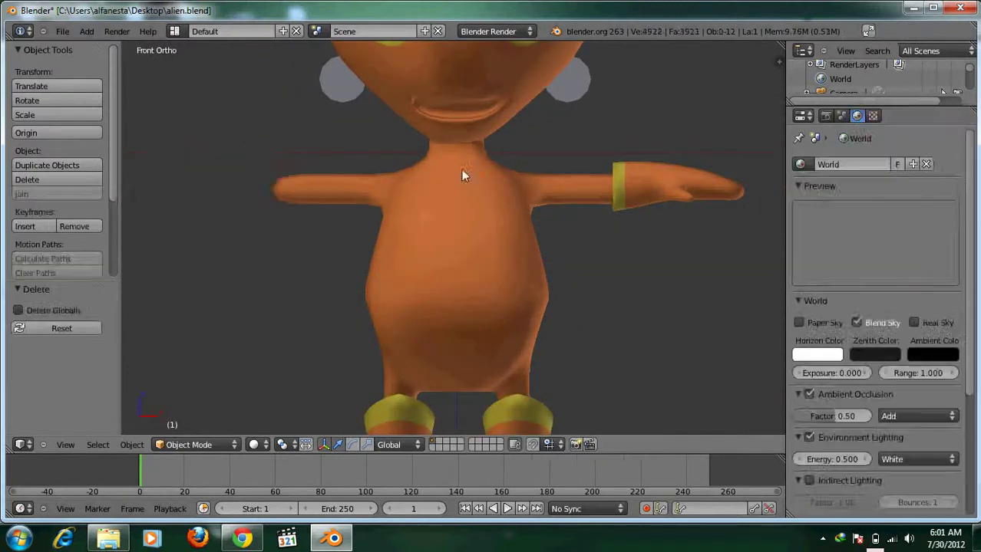
# Duplicate the coloured glove and move the copy about -2.57 along X to the character's right arm
pyautogui.scroll(-3, 588, 168)
pyautogui.rightClick(587, 214)
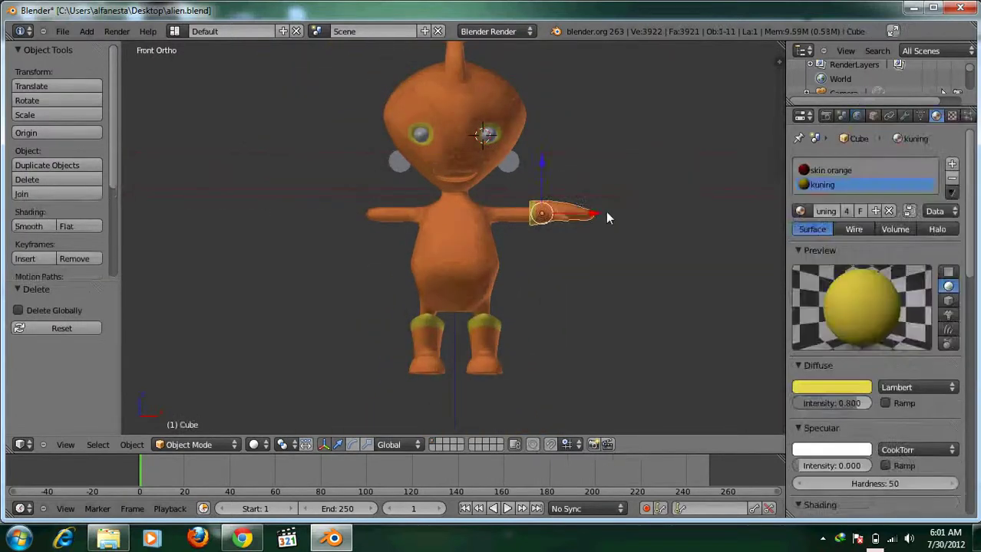
pyautogui.hotkey('shift', 'd')
pyautogui.press('x')
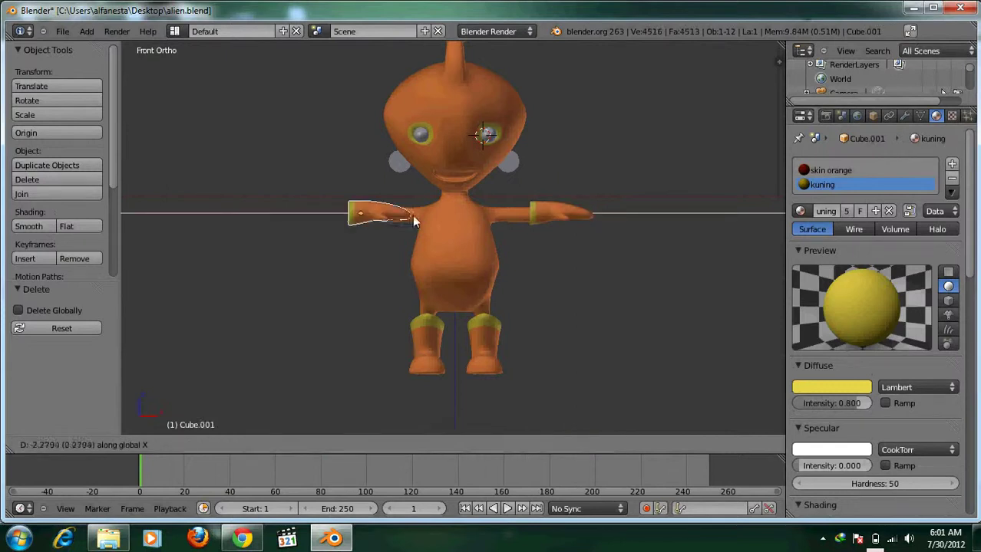
pyautogui.click(402, 219)
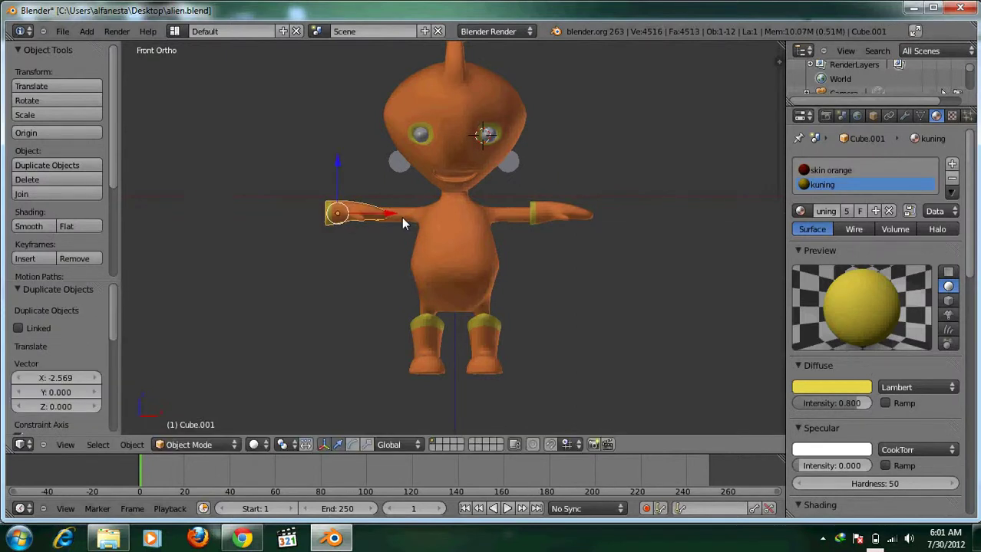
# Mirror the copied glove along X, move it about 0.36 along X onto the wrist, and deselect it
pyautogui.hotkey('ctrl', 'm')
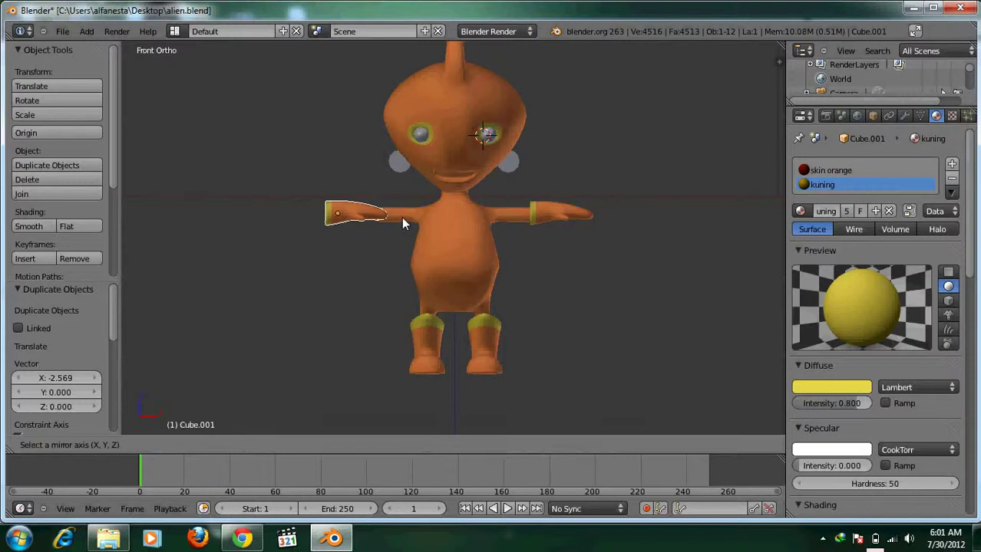
pyautogui.press('x')
pyautogui.click(402, 217)
pyautogui.press('g')
pyautogui.press('x')
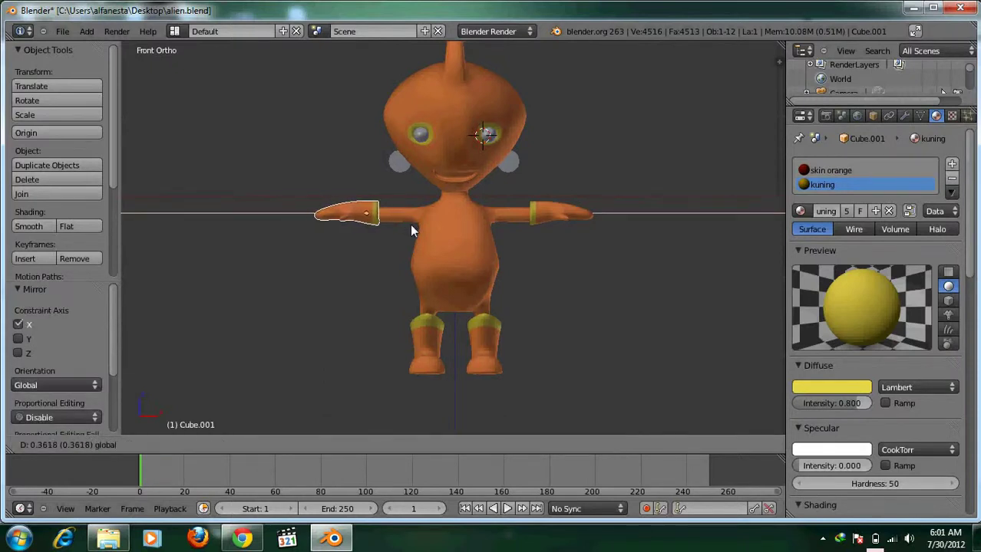
pyautogui.click(410, 224)
pyautogui.scroll(5, 410, 224)
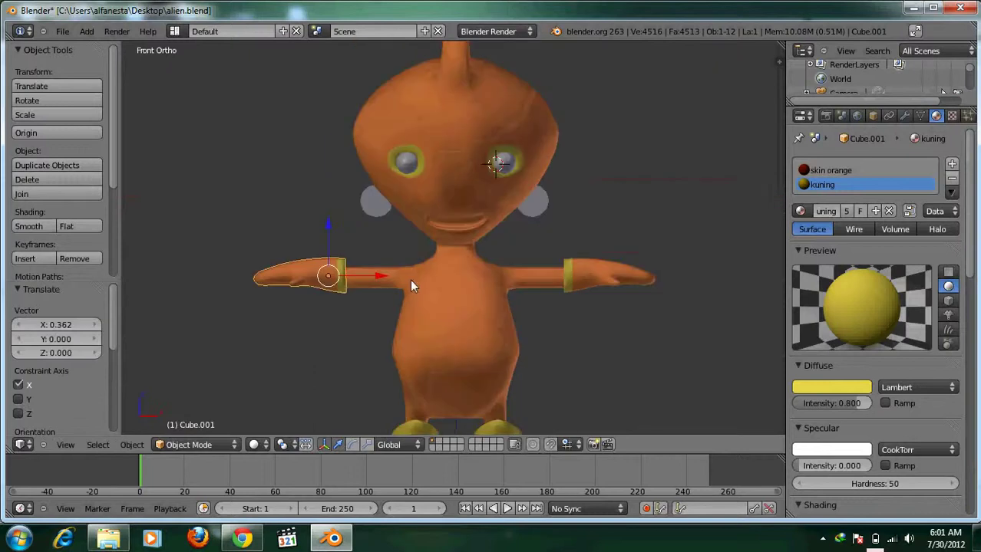
pyautogui.keyDown('shift'); pyautogui.moveTo(424, 283); pyautogui.dragTo(424, 252, button='middle'); pyautogui.keyUp('shift')
pyautogui.press('a')
# Shift the glove on the character's right arm about -0.03 along X to fine-tune its position
pyautogui.scroll(-2, 425, 251)
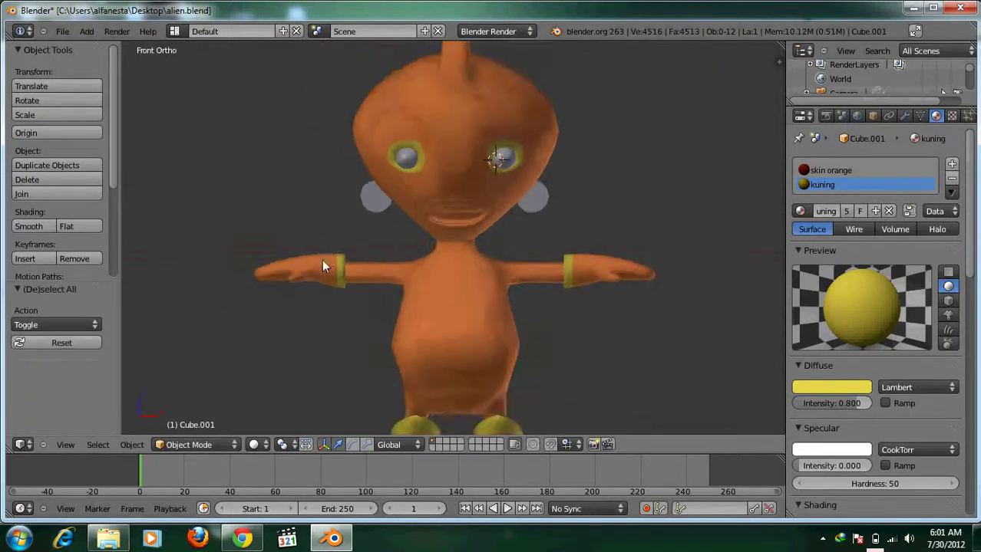
pyautogui.rightClick(325, 261)
pyautogui.press('g')
pyautogui.press('x')
pyautogui.click(373, 274)
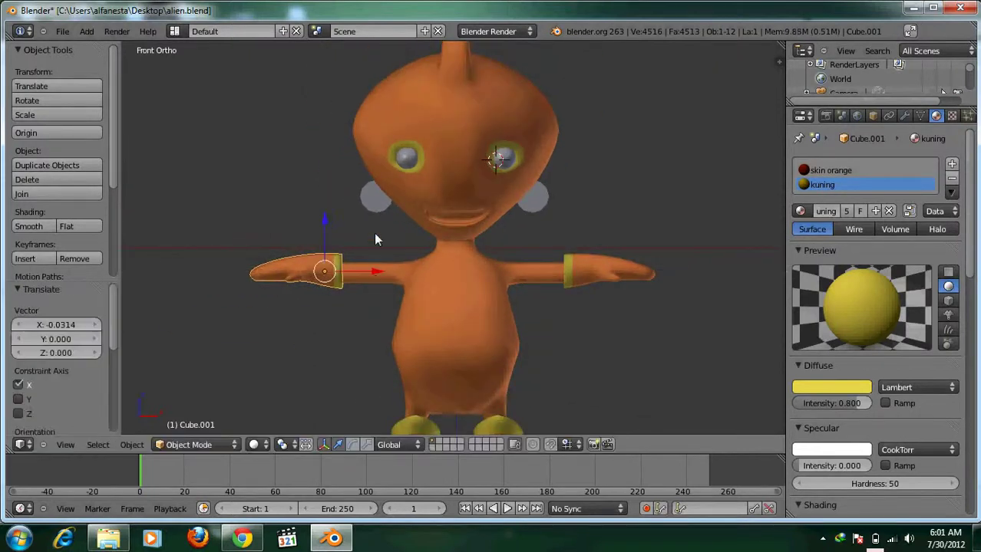
# Add a Subdivision Surface modifier to the ear on the character's left side
pyautogui.keyDown('shift'); pyautogui.scroll(-2, 375, 231); pyautogui.keyUp('shift')
pyautogui.scroll(1, 374, 231)
pyautogui.keyDown('shift'); pyautogui.scroll(2, 385, 271); pyautogui.keyUp('shift')
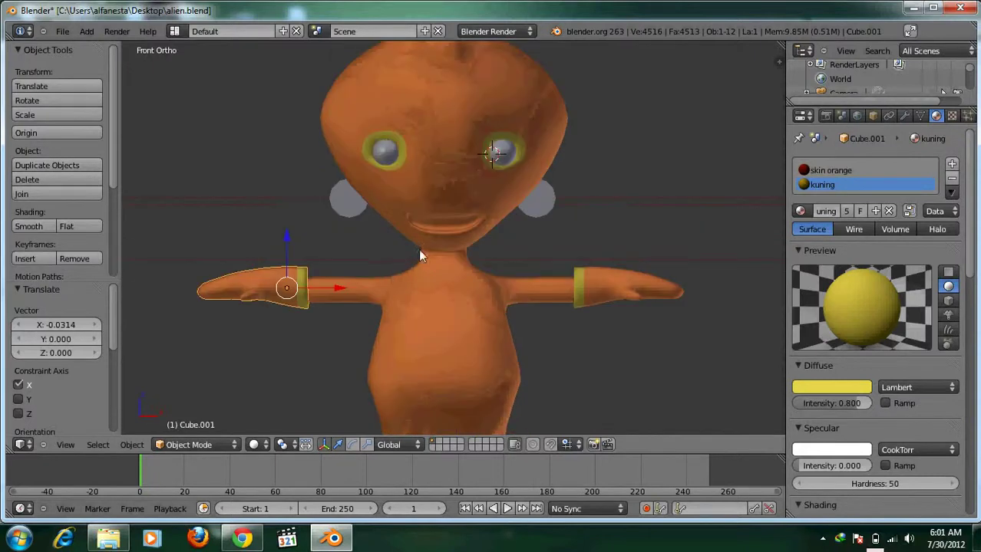
pyautogui.scroll(-2, 508, 248)
pyautogui.scroll(3, 551, 250)
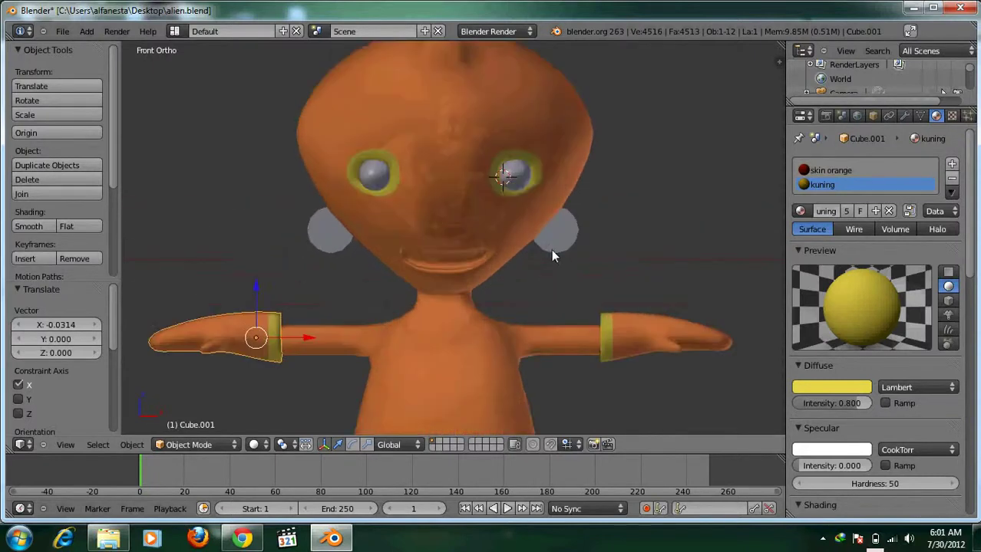
pyautogui.rightClick(559, 243)
pyautogui.keyDown('shift'); pyautogui.moveTo(558, 236); pyautogui.dragTo(545, 219, button='middle'); pyautogui.keyUp('shift')
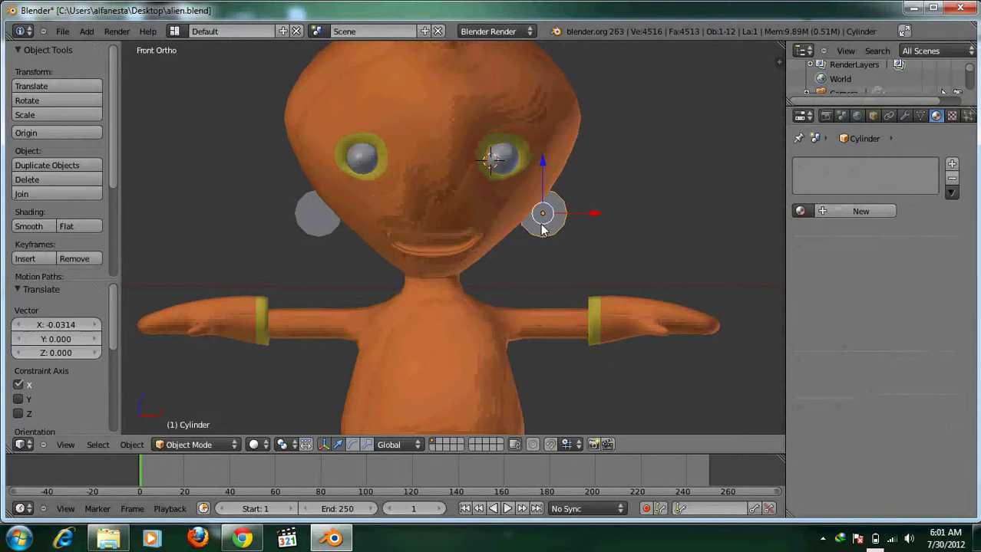
pyautogui.click(906, 117)
pyautogui.click(898, 165)
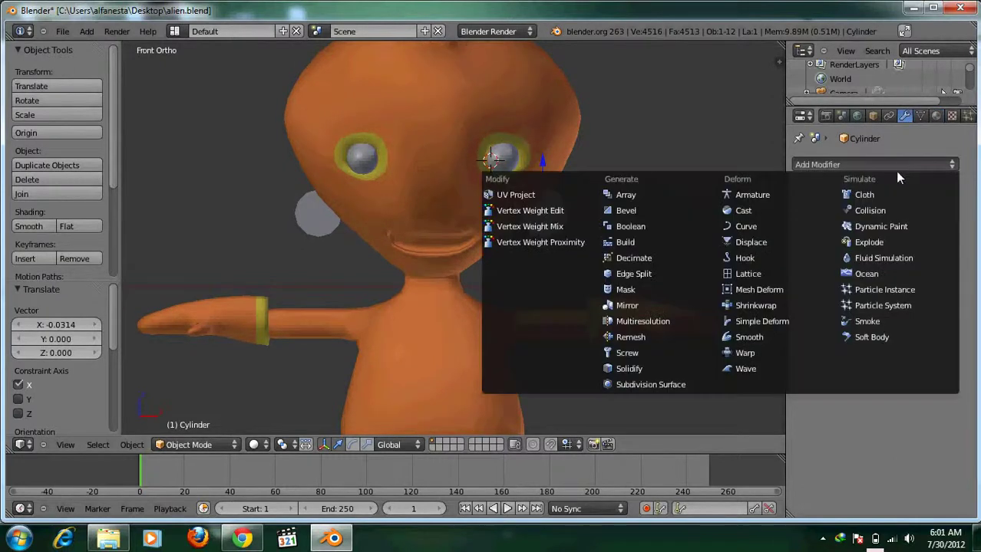
pyautogui.click(652, 383)
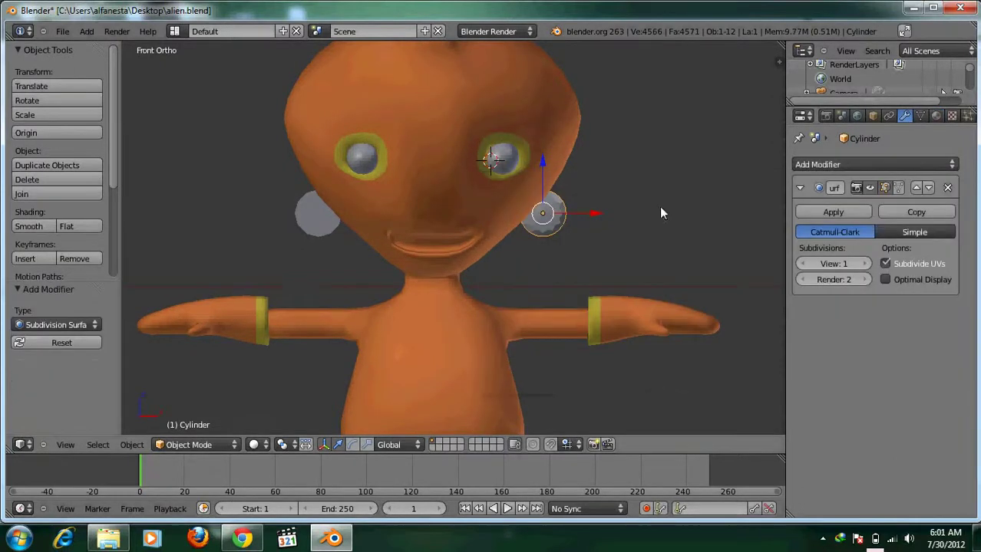
# Put the left ear in Edit Mode and give it the existing skin orange material
pyautogui.scroll(4, 660, 219)
pyautogui.press('Tab')
pyautogui.scroll(2, 622, 234)
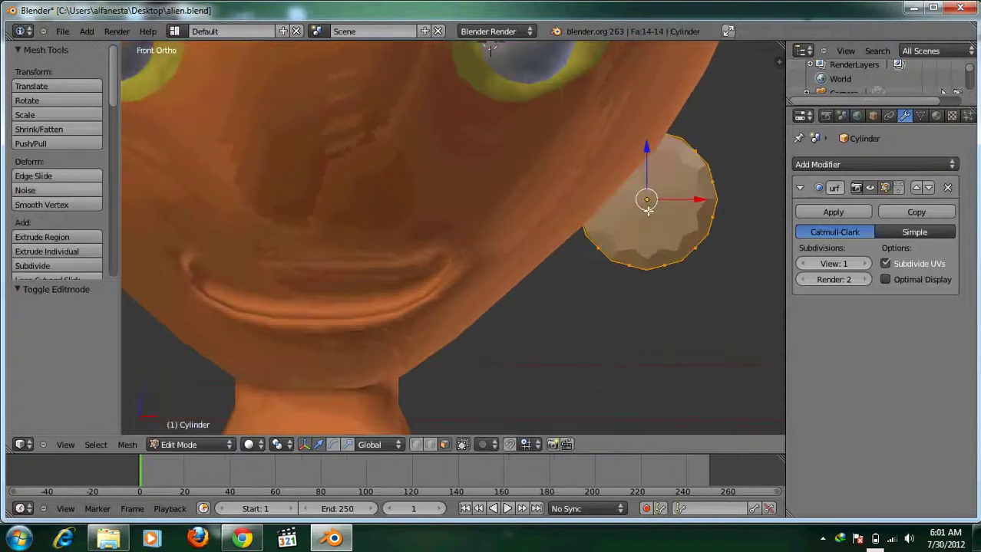
pyautogui.scroll(-3, 637, 230)
pyautogui.moveTo(621, 259); pyautogui.dragTo(690, 211, button='middle')
pyautogui.click(935, 115)
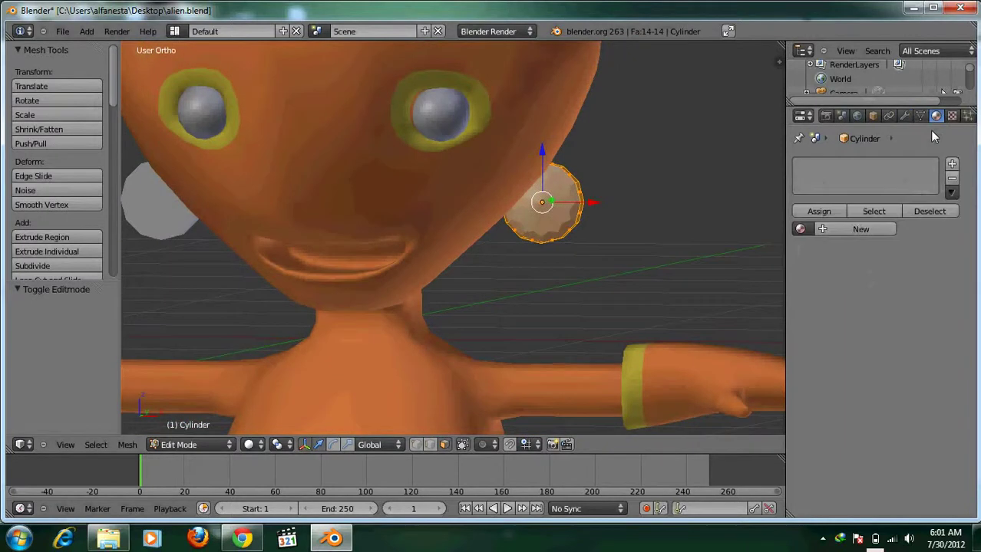
pyautogui.click(800, 229)
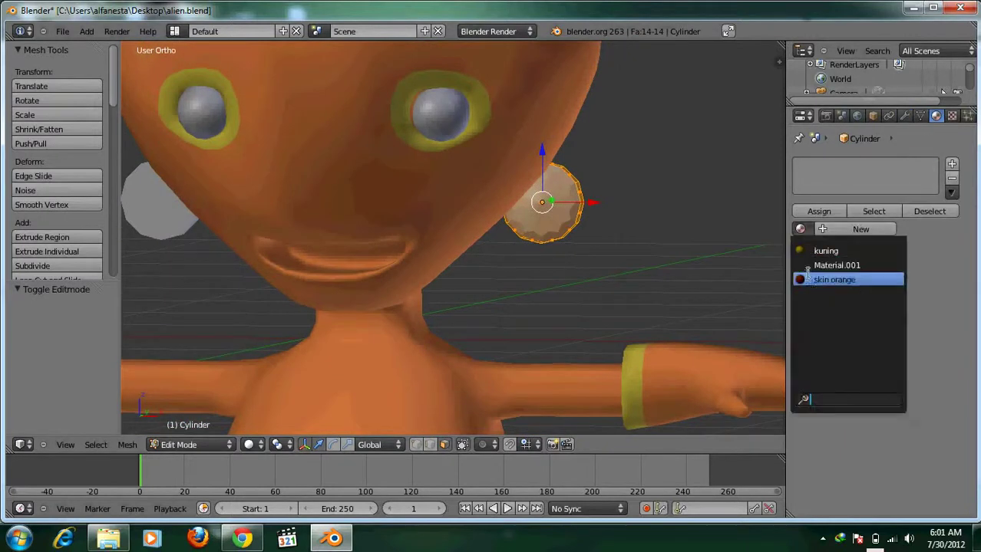
pyautogui.click(807, 276)
pyautogui.scroll(-3, 510, 197)
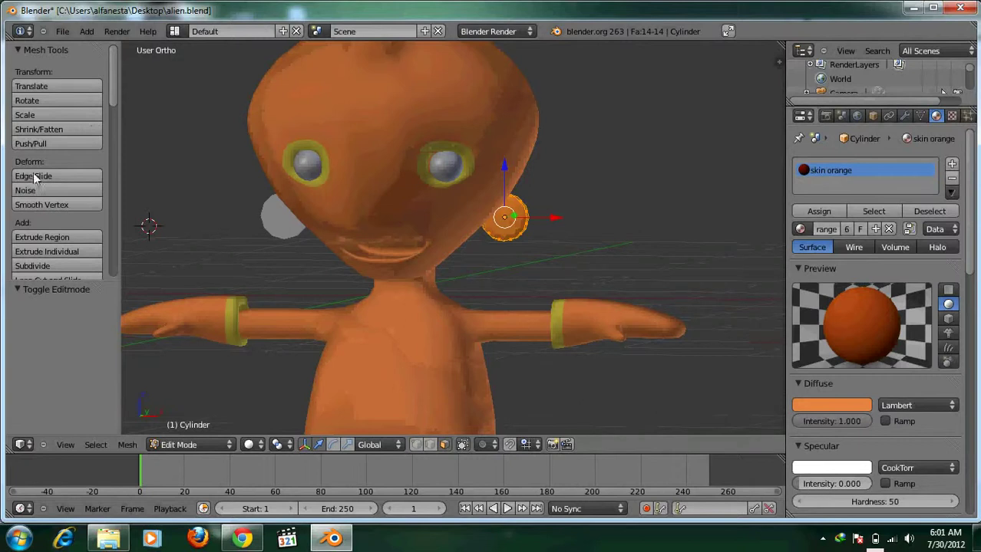
# Return the left ear to Object Mode and apply smooth shading to it
pyautogui.scroll(-4, 99, 63)
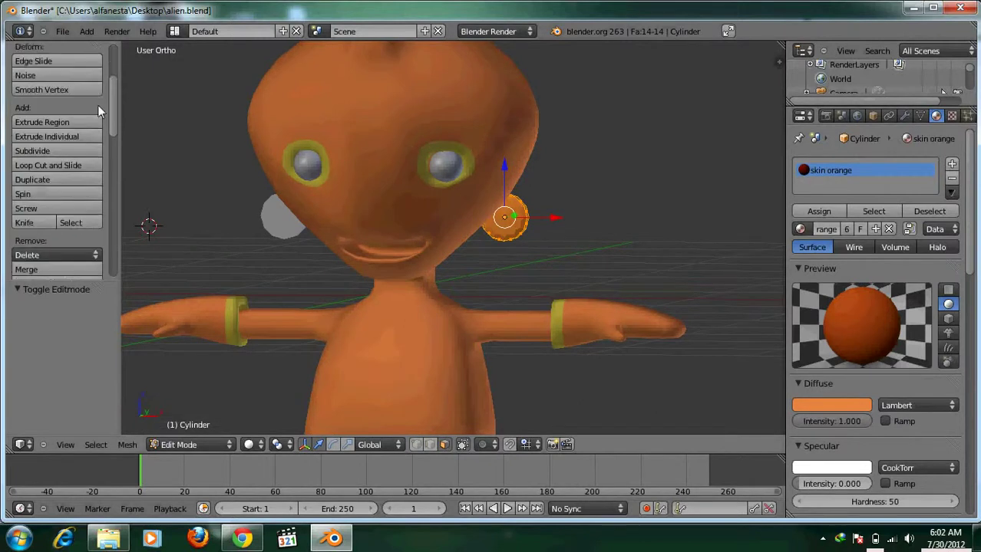
pyautogui.scroll(-2, 97, 107)
pyautogui.scroll(-3, 72, 163)
pyautogui.press('Tab')
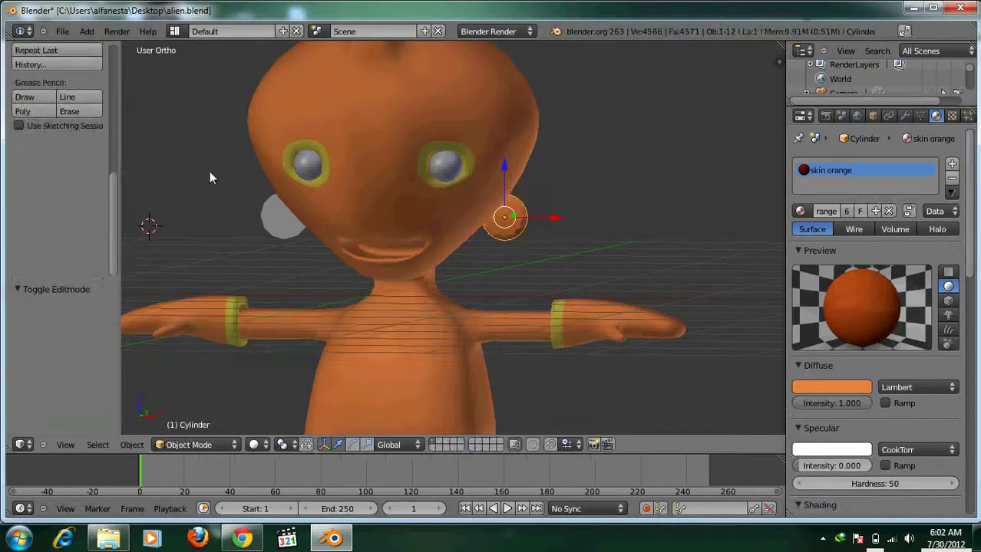
pyautogui.scroll(8, 107, 143)
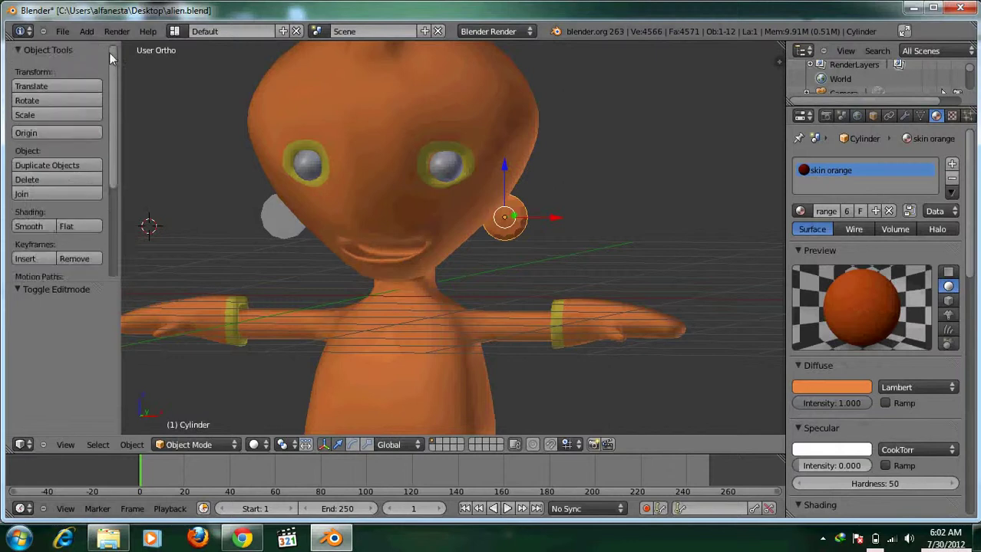
pyautogui.click(31, 227)
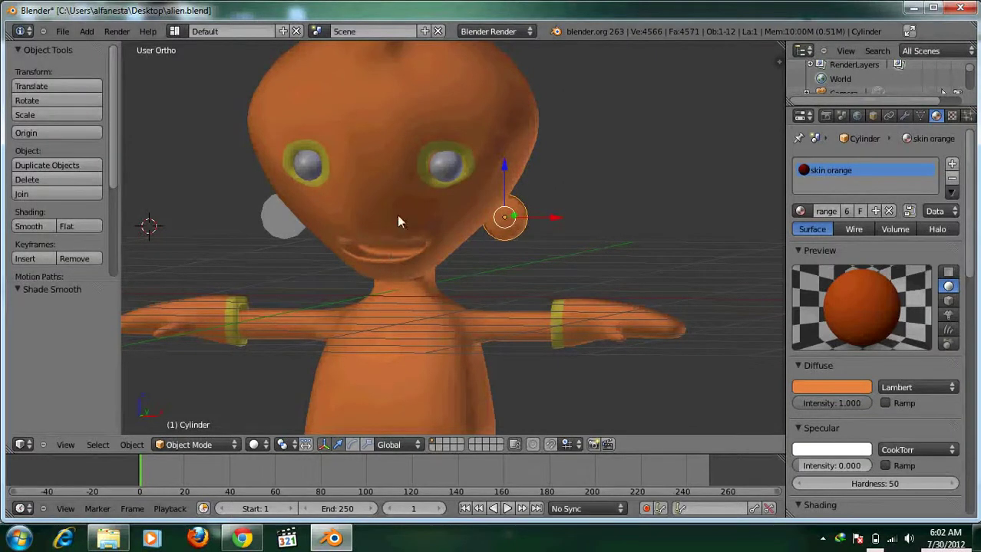
# Give the ear on the character's right side the existing skin orange material
pyautogui.press('KP_1')
pyautogui.rightClick(288, 234)
pyautogui.click(800, 211)
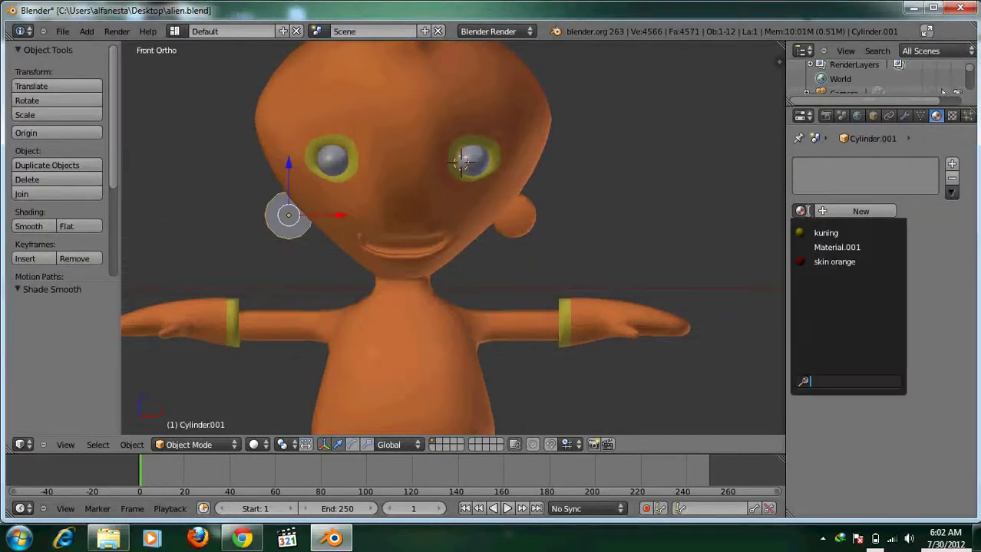
pyautogui.click(820, 262)
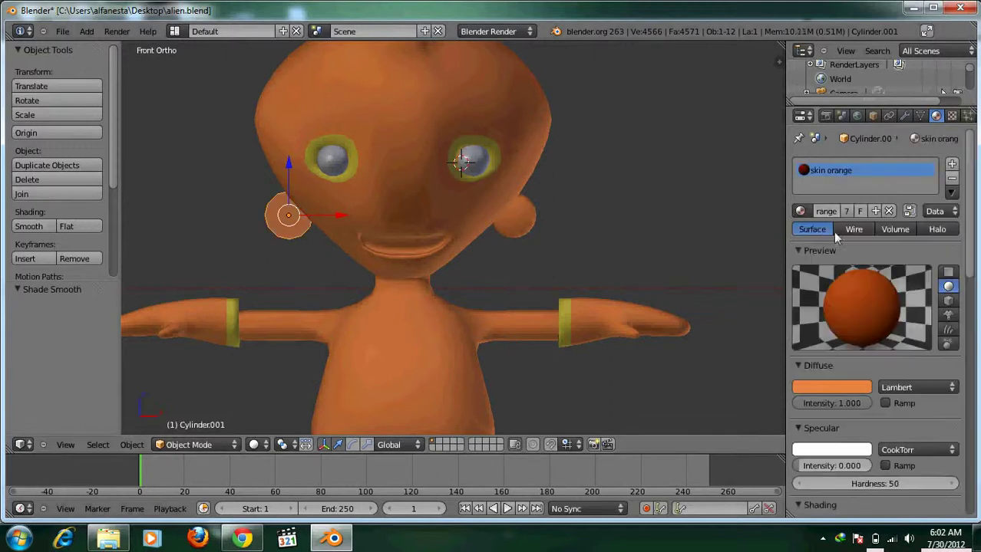
# Add a Subdivision Surface modifier to the ear on the character's right side and deselect everything
pyautogui.click(903, 116)
pyautogui.click(875, 165)
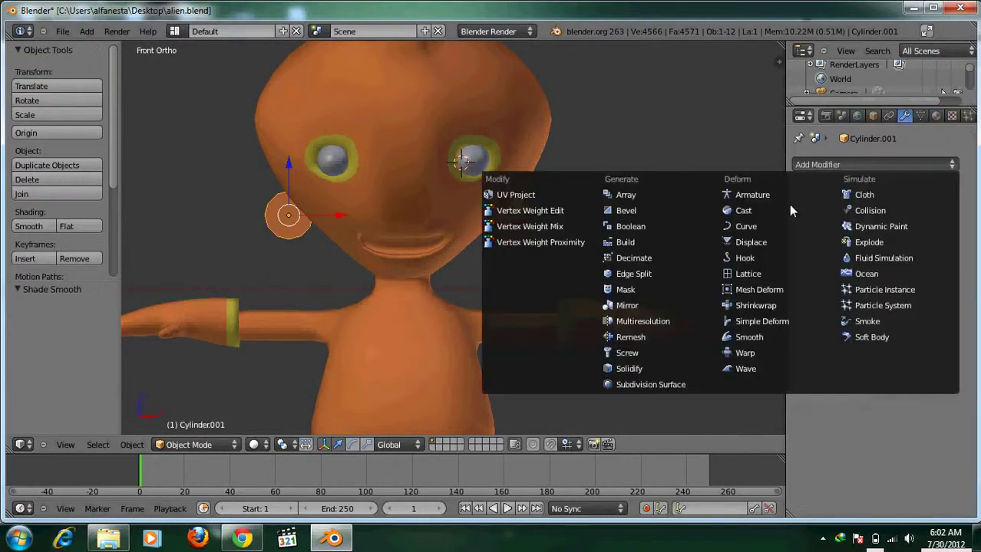
pyautogui.click(666, 385)
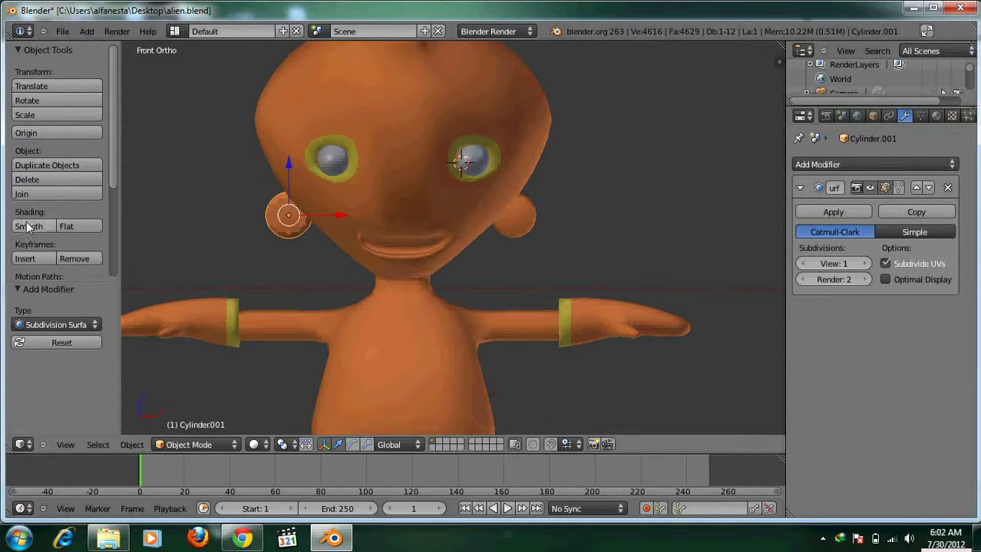
pyautogui.scroll(-4, 414, 169)
pyautogui.press('a')
# Select the alien's body, render the current frame from the camera, and return to the 3D view
pyautogui.scroll(4, 437, 185)
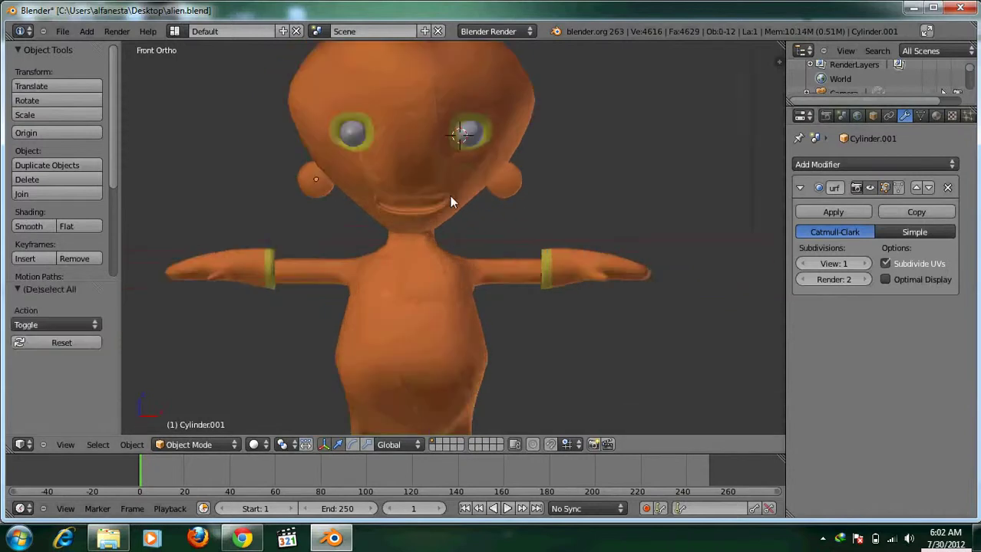
pyautogui.scroll(-3, 461, 171)
pyautogui.rightClick(422, 273)
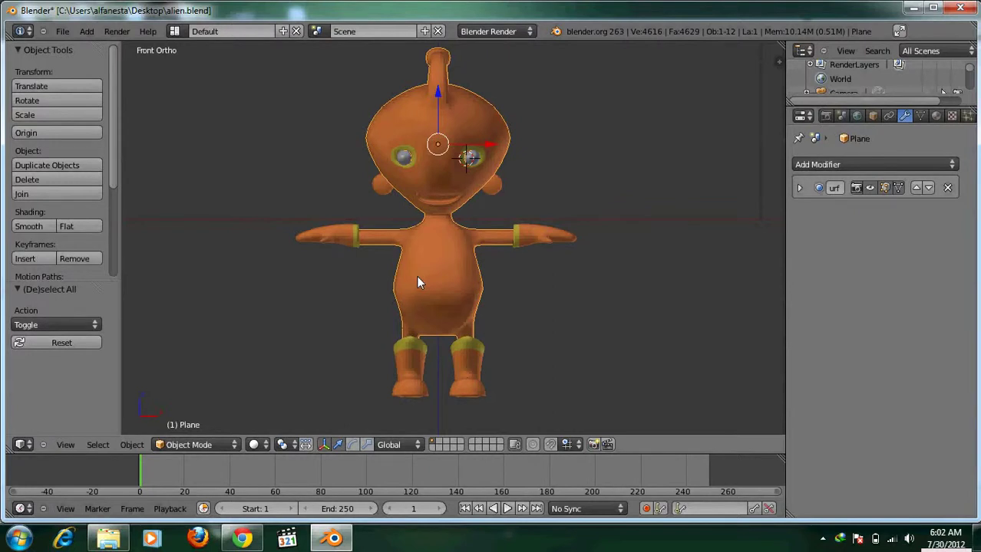
pyautogui.keyDown('shift'); pyautogui.moveTo(449, 228); pyautogui.dragTo(425, 233, button='middle'); pyautogui.keyUp('shift')
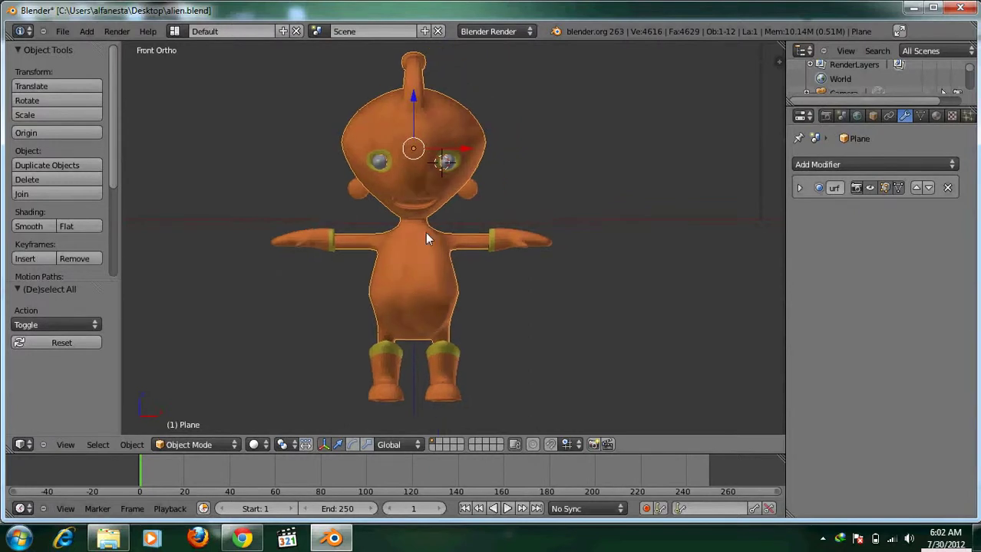
pyautogui.scroll(2, 425, 233)
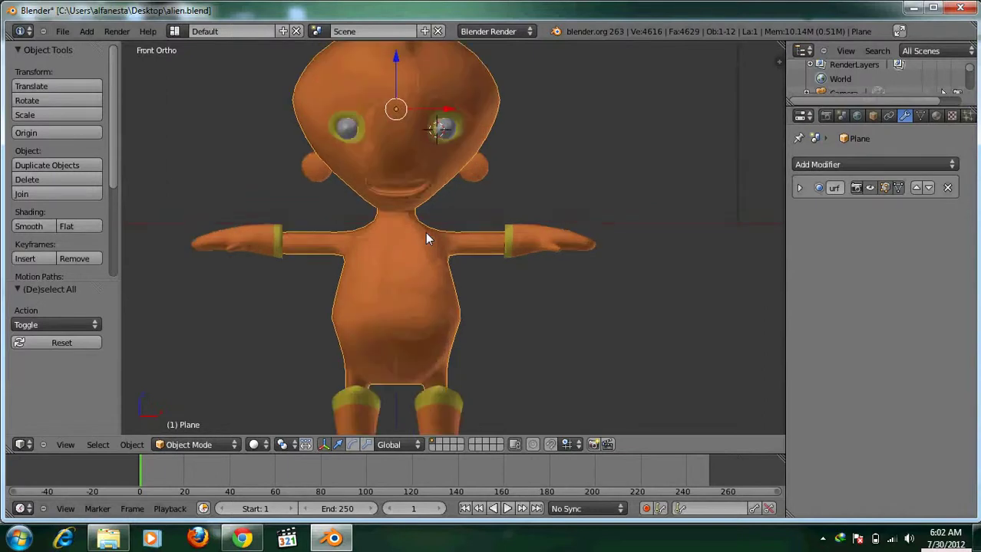
pyautogui.press('F12')
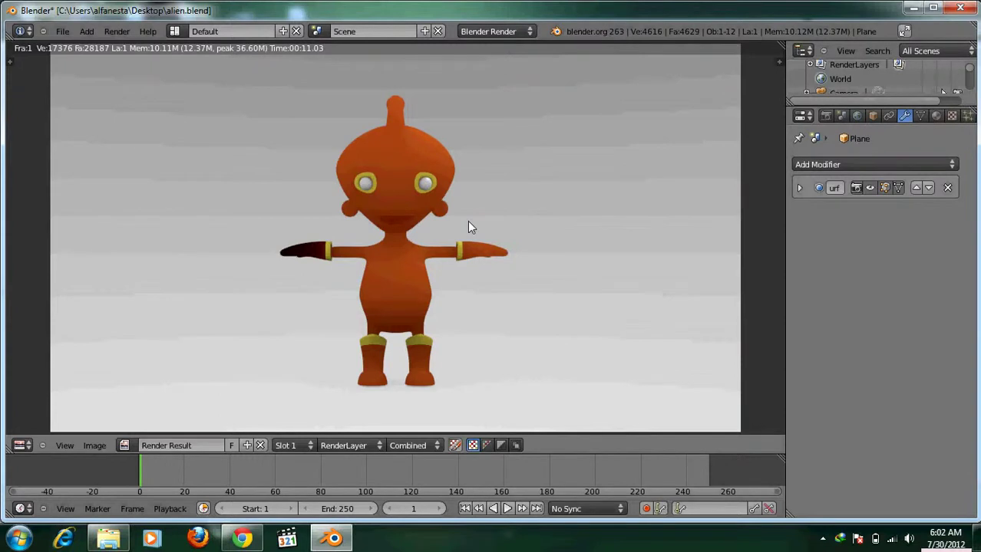
pyautogui.press('Escape')
# Move the glove on the character's right arm about 0.396 along X, then clear the selection
pyautogui.scroll(3, 456, 239)
pyautogui.keyDown('shift'); pyautogui.moveTo(458, 248); pyautogui.dragTo(644, 191, button='middle'); pyautogui.keyUp('shift')
pyautogui.scroll(-3, 643, 190)
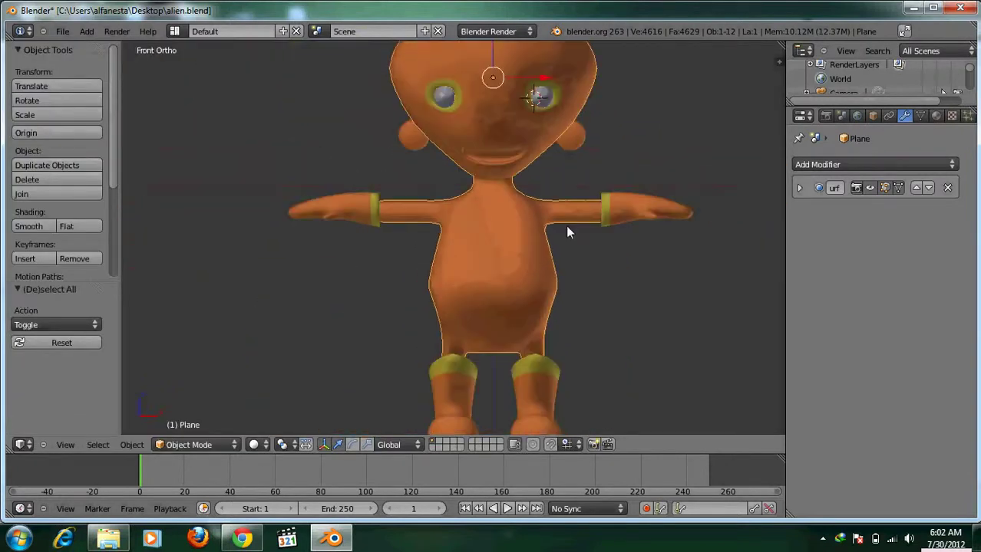
pyautogui.rightClick(353, 216)
pyautogui.moveTo(396, 215); pyautogui.dragTo(418, 220)
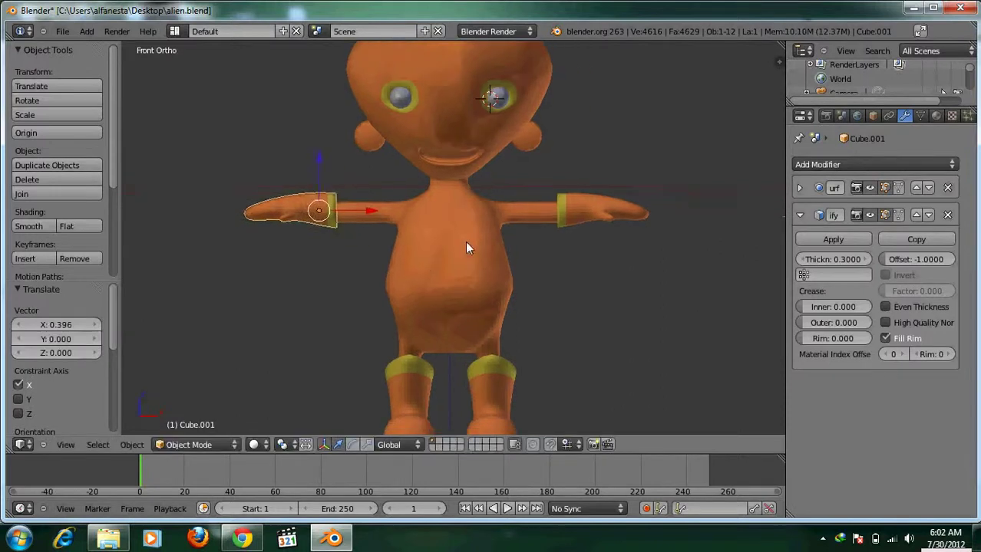
pyautogui.press('a')
# Select the alien's body mesh and put it in Edit Mode
pyautogui.scroll(-4, 476, 257)
pyautogui.rightClick(449, 254)
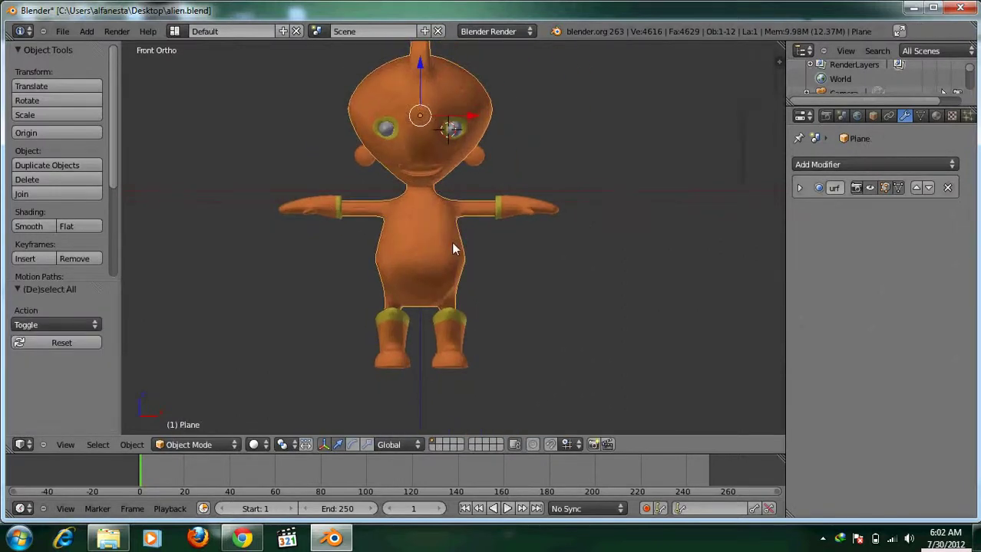
pyautogui.press('Tab')
pyautogui.scroll(2, 421, 246)
pyautogui.keyDown('shift'); pyautogui.moveTo(421, 246); pyautogui.dragTo(389, 250, button='middle'); pyautogui.keyUp('shift')
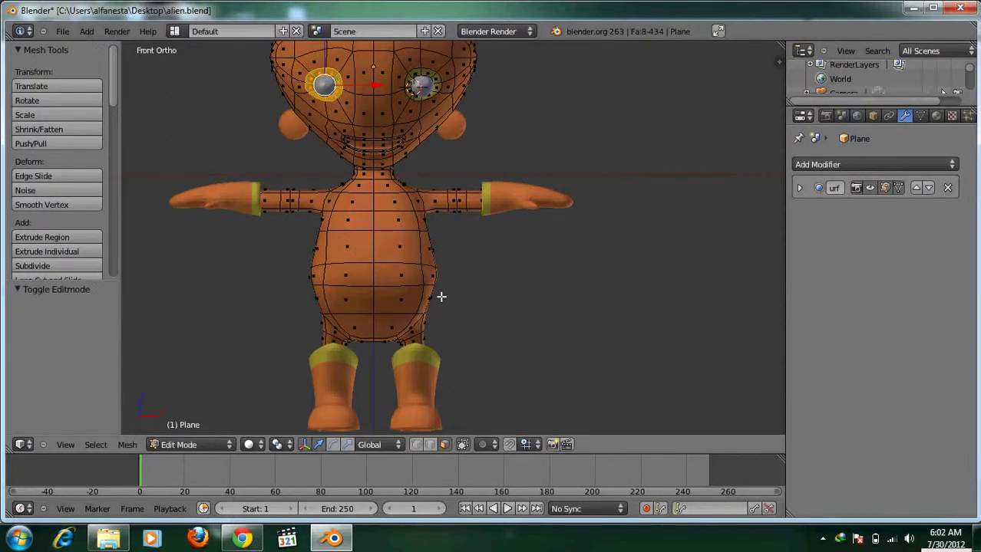
# Select the row of waist faces across the front of the belly and around the character's left side
pyautogui.moveTo(442, 296); pyautogui.dragTo(360, 283, button='middle')
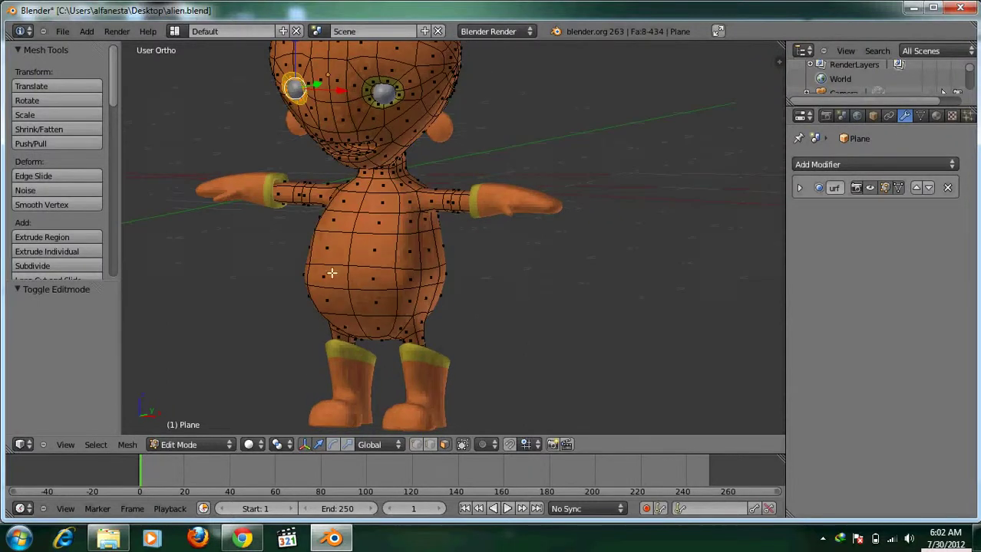
pyautogui.keyDown('alt'); pyautogui.rightClick(335, 272); pyautogui.keyUp('alt')
pyautogui.rightClick(357, 273)
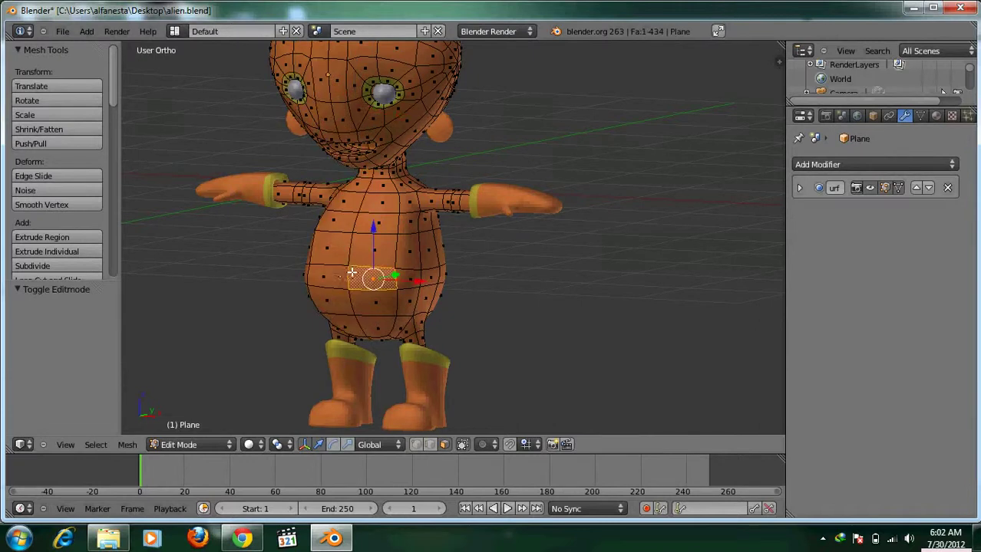
pyautogui.keyDown('shift'); pyautogui.rightClick(337, 273); pyautogui.keyUp('shift')
pyautogui.keyDown('shift'); pyautogui.rightClick(409, 278); pyautogui.keyUp('shift')
pyautogui.moveTo(440, 284); pyautogui.dragTo(345, 287, button='middle')
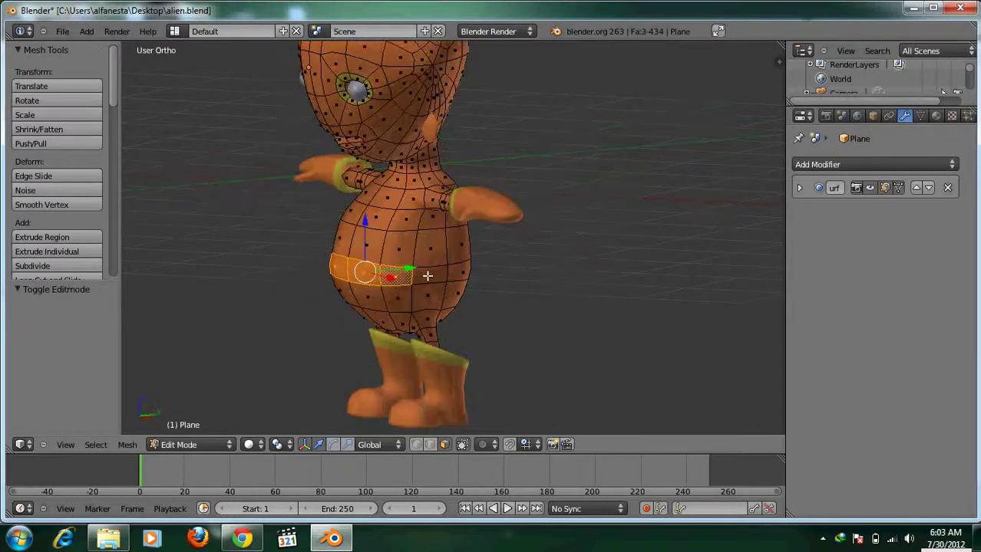
pyautogui.keyDown('shift'); pyautogui.rightClick(427, 276); pyautogui.keyUp('shift')
pyautogui.keyDown('shift'); pyautogui.rightClick(454, 269); pyautogui.keyUp('shift')
# Extend the waist face selection across the back and around the character's right side to complete the ring
pyautogui.moveTo(498, 276); pyautogui.dragTo(362, 287, button='middle')
pyautogui.keyDown('shift'); pyautogui.rightClick(541, 279); pyautogui.keyUp('shift')
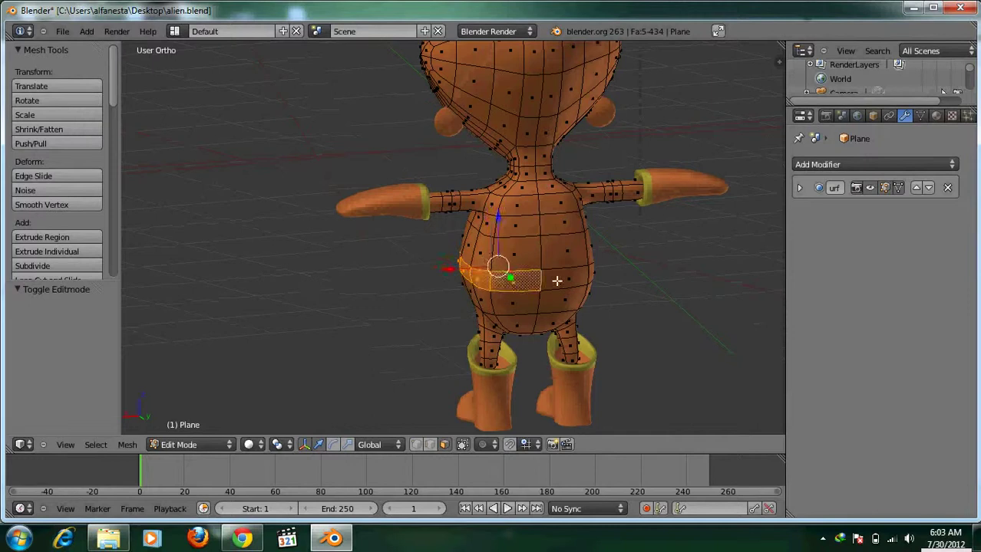
pyautogui.keyDown('shift'); pyautogui.rightClick(586, 281); pyautogui.keyUp('shift')
pyautogui.moveTo(485, 285); pyautogui.dragTo(463, 312, button='middle')
pyautogui.keyDown('shift'); pyautogui.rightClick(463, 312); pyautogui.keyUp('shift')
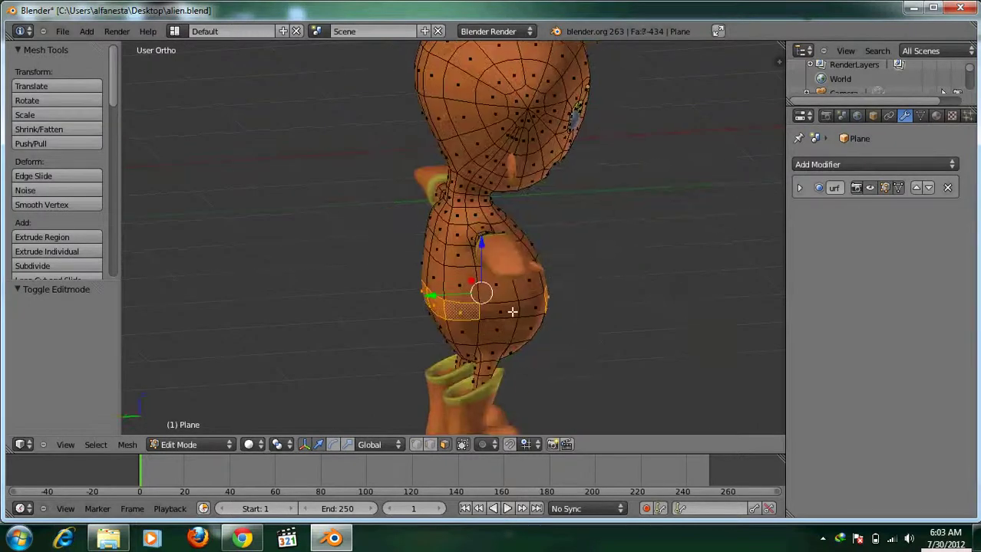
pyautogui.keyDown('shift'); pyautogui.rightClick(511, 311); pyautogui.keyUp('shift')
pyautogui.keyDown('shift'); pyautogui.rightClick(532, 309); pyautogui.keyUp('shift')
# Assign the kuning material to the selected waist faces as a belt and deselect all faces
pyautogui.keyDown('shift'); pyautogui.moveTo(528, 321); pyautogui.dragTo(537, 254, button='middle'); pyautogui.keyUp('shift')
pyautogui.press('KP_1')
pyautogui.click(936, 116)
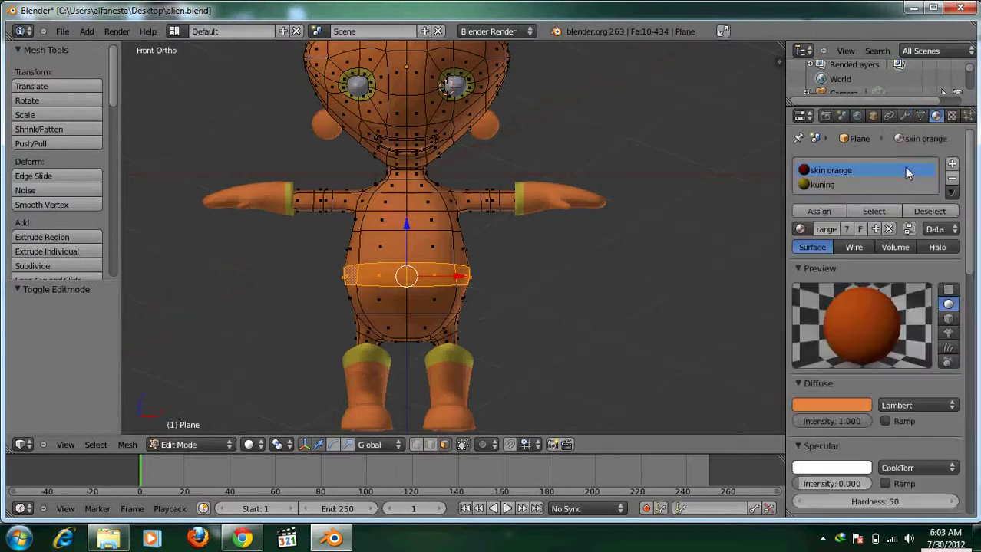
pyautogui.click(851, 186)
pyautogui.click(816, 205)
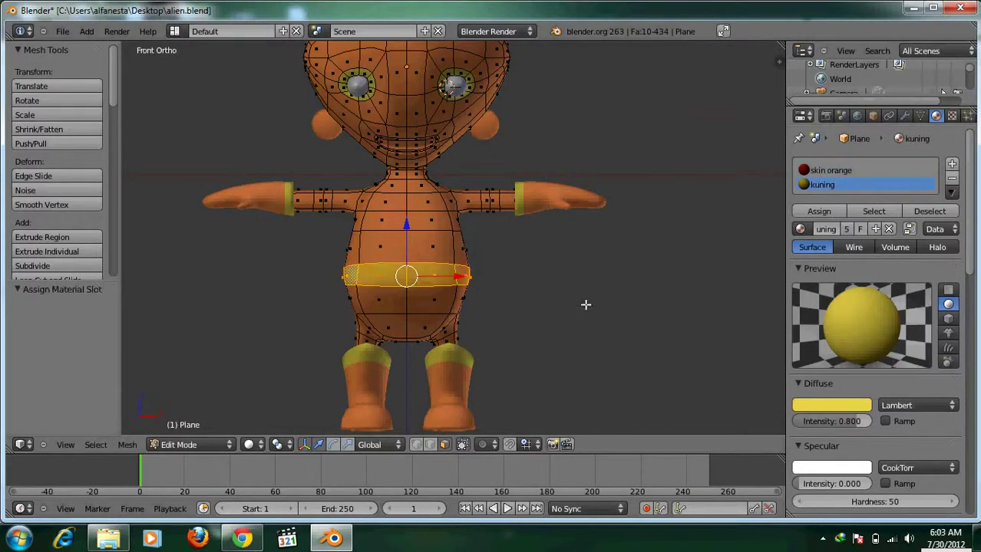
pyautogui.keyDown('shift'); pyautogui.moveTo(587, 305); pyautogui.dragTo(579, 230, button='middle'); pyautogui.keyUp('shift')
pyautogui.scroll(2, 579, 234)
pyautogui.scroll(-1, 578, 237)
pyautogui.press('a')
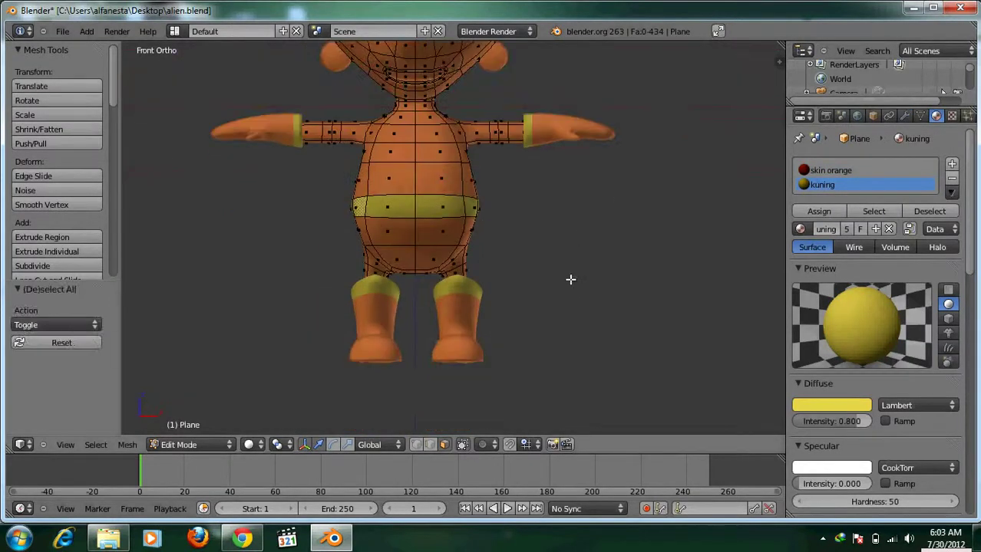
pyautogui.press('Home')
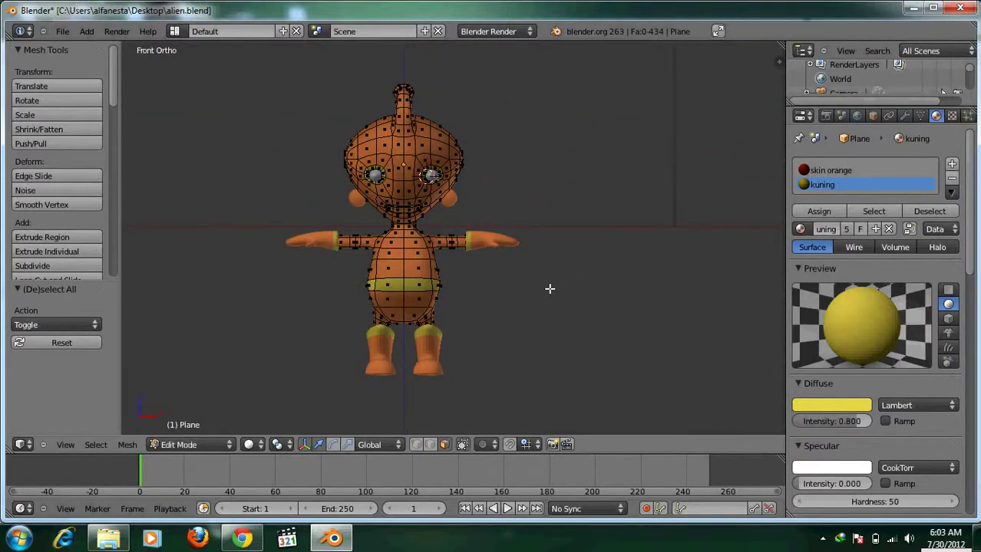
pyautogui.scroll(3, 556, 287)
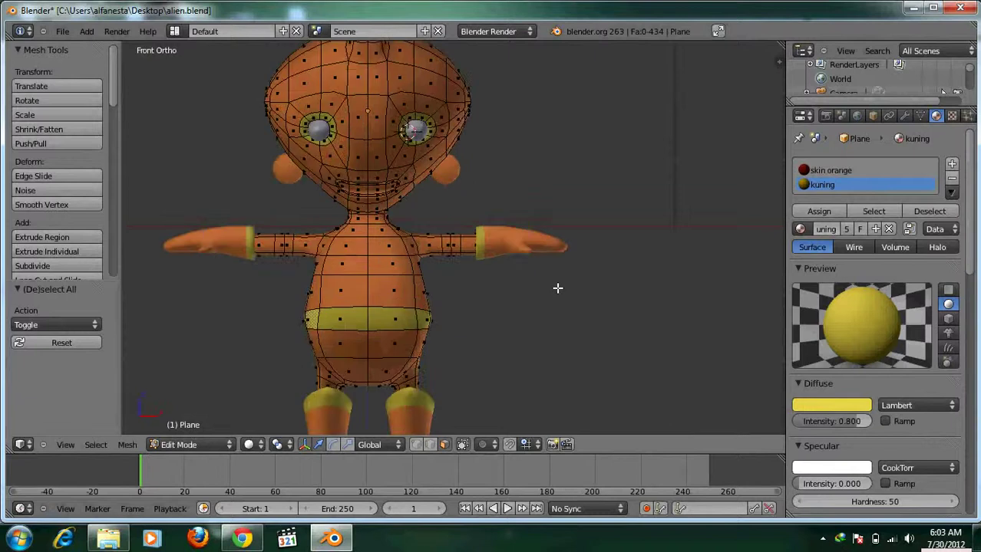
pyautogui.keyDown('shift'); pyautogui.moveTo(491, 308); pyautogui.dragTo(499, 273, button='middle'); pyautogui.keyUp('shift')
pyautogui.scroll(-3, 499, 273)
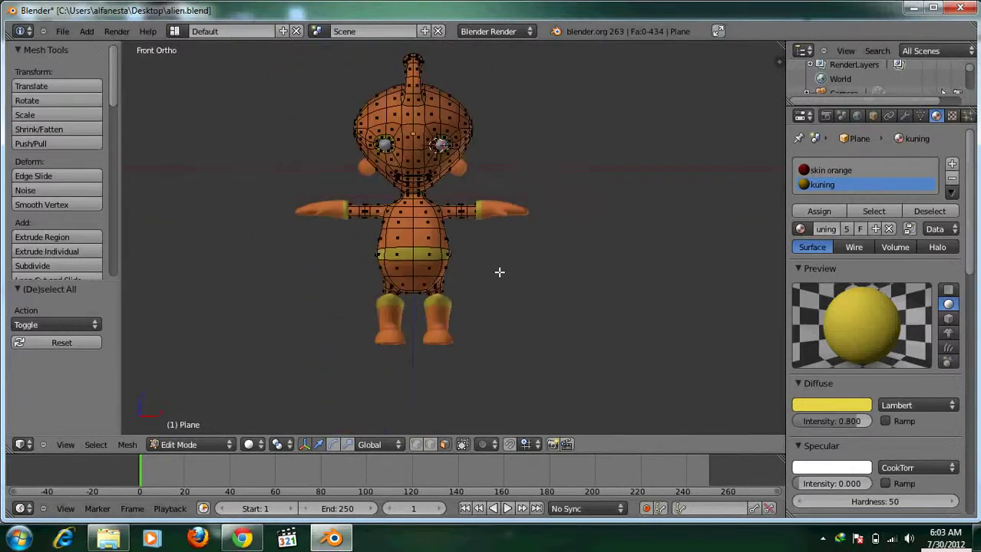
pyautogui.scroll(4, 500, 272)
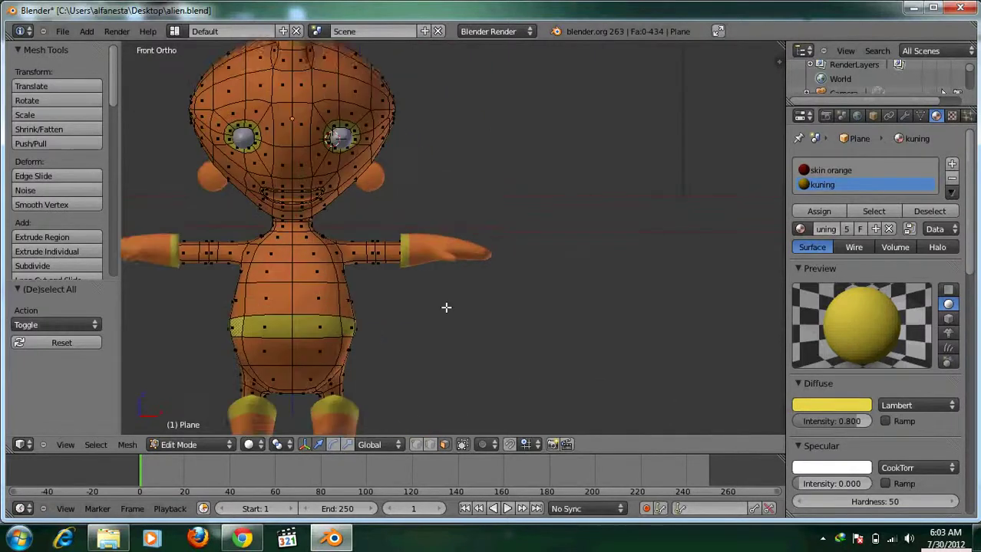
pyautogui.scroll(-3, 483, 283)
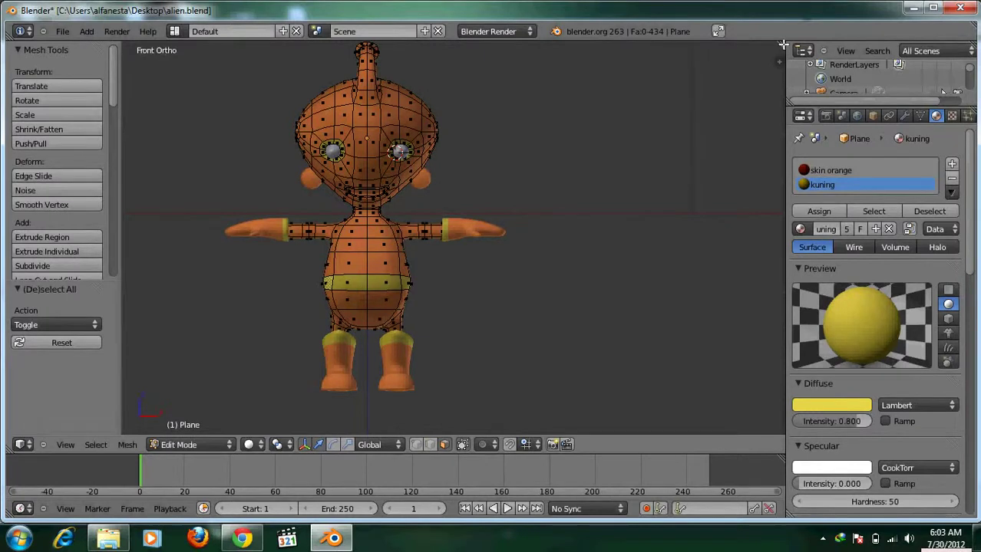
# Split the 3D view into two side-by-side areas, widen the first one and keep it as a 3D View
pyautogui.moveTo(782, 45); pyautogui.dragTo(422, 124)
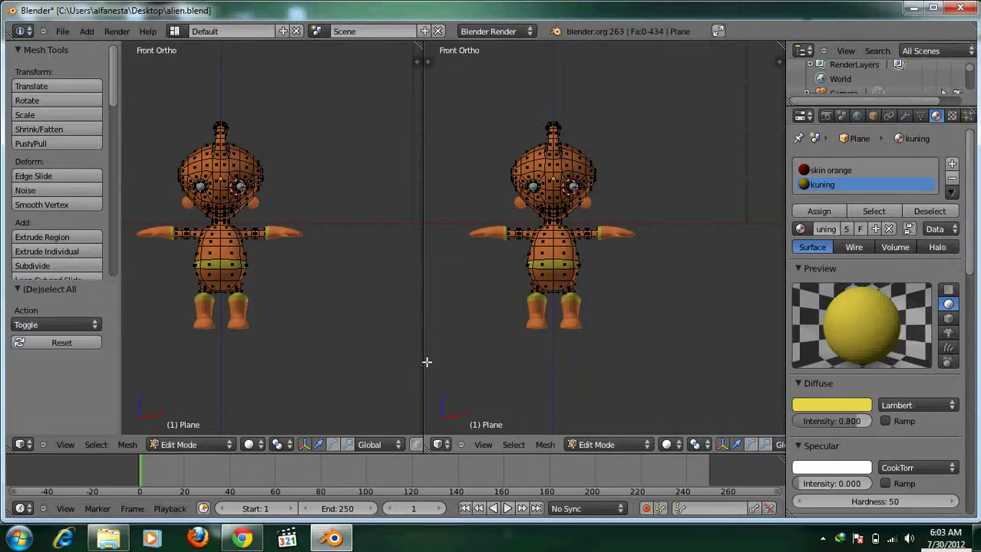
pyautogui.moveTo(422, 348); pyautogui.dragTo(462, 352)
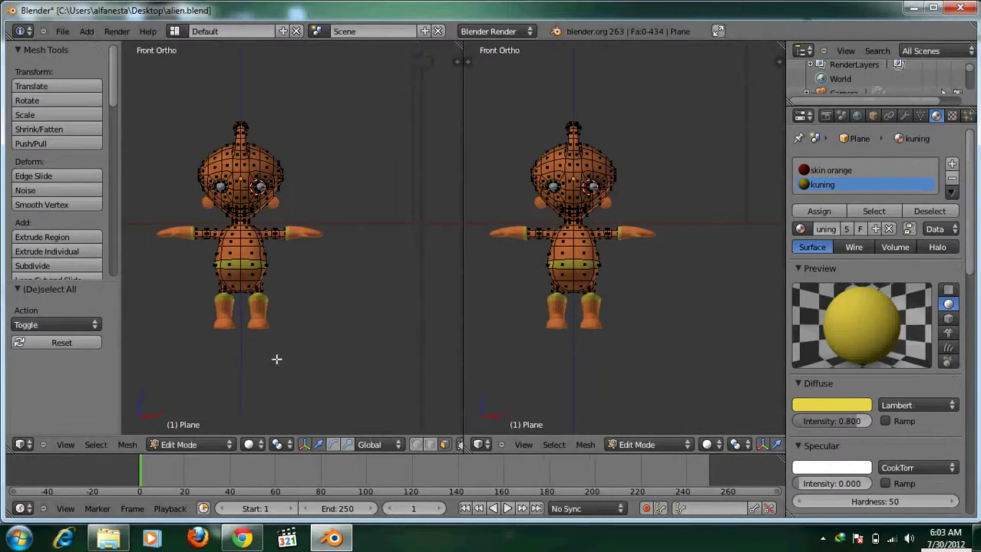
pyautogui.click(21, 445)
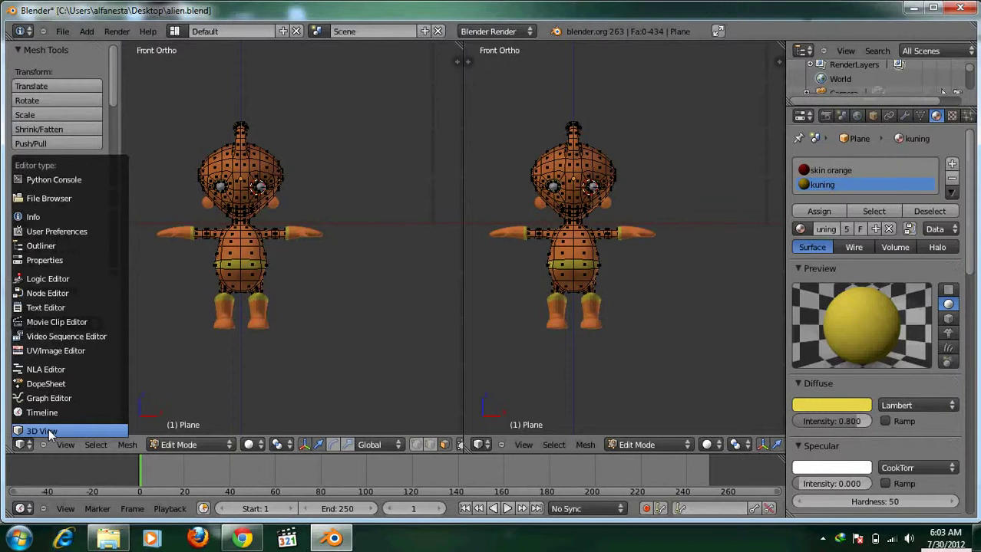
pyautogui.click(48, 431)
# Change the second area to the UV/Image Editor and fit the whole render result inside it
pyautogui.click(479, 445)
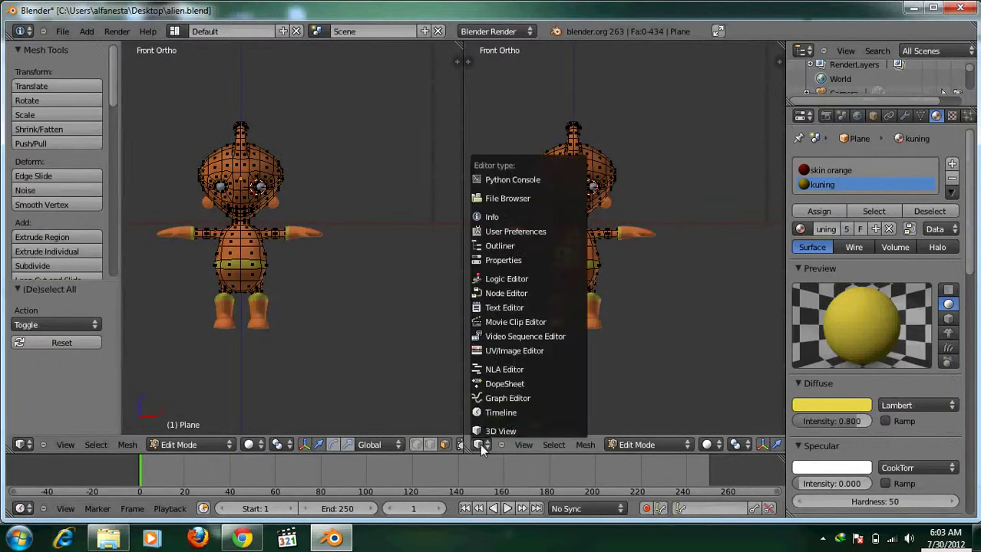
pyautogui.click(525, 351)
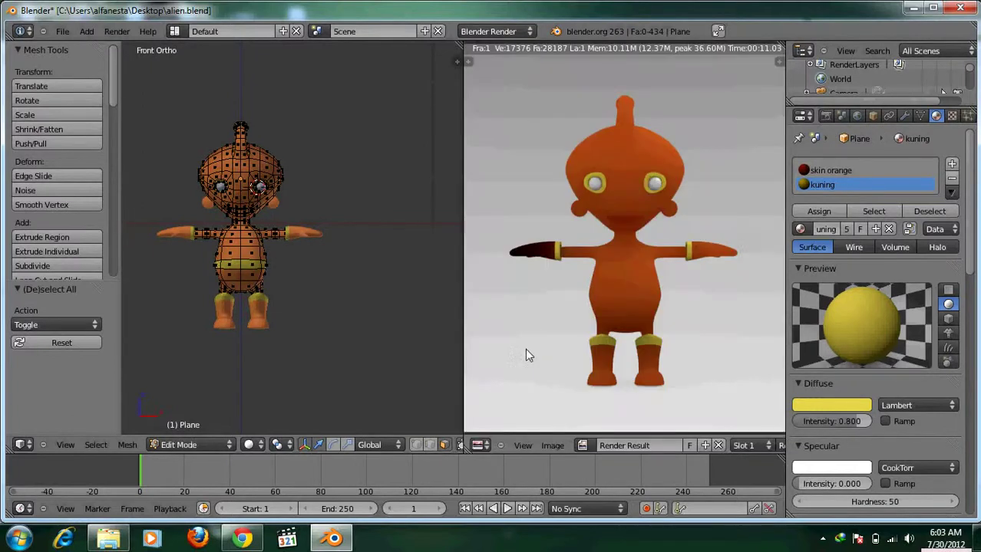
pyautogui.scroll(-3, 556, 286)
pyautogui.moveTo(558, 289); pyautogui.dragTo(607, 288, button='middle')
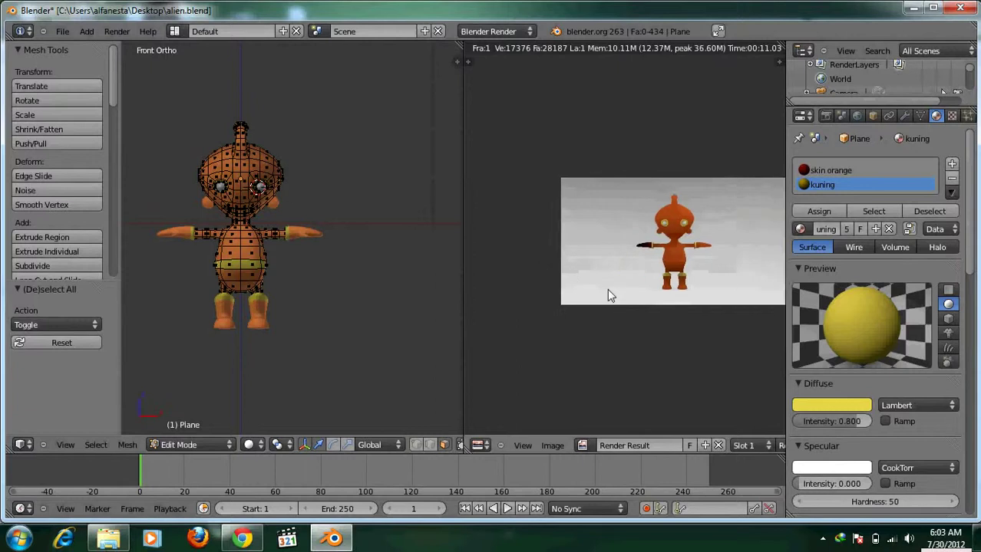
pyautogui.scroll(3, 565, 299)
pyautogui.scroll(-3, 499, 290)
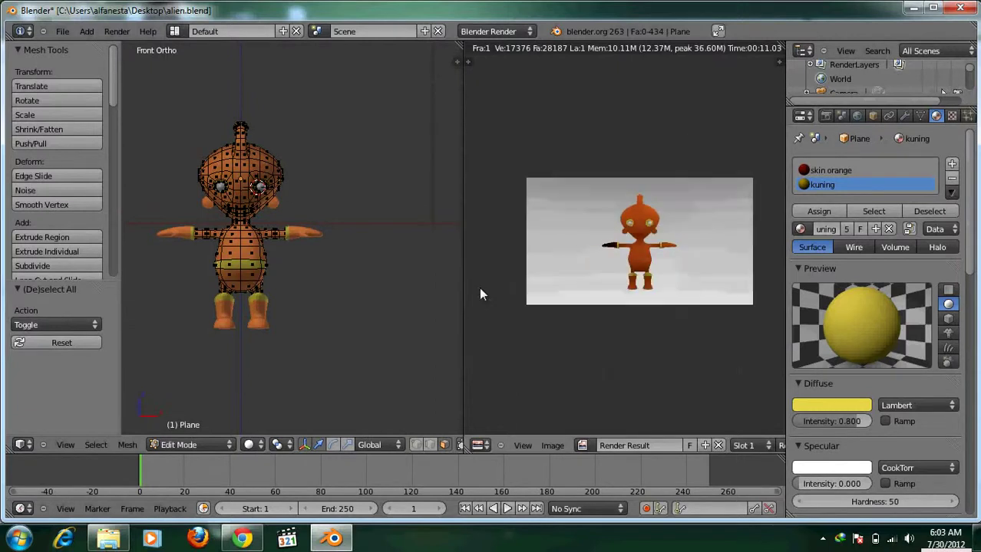
# Widen the 3D view and start the Screencast Keys display, keeping its mouse option as Icon
pyautogui.moveTo(463, 261); pyautogui.dragTo(498, 261)
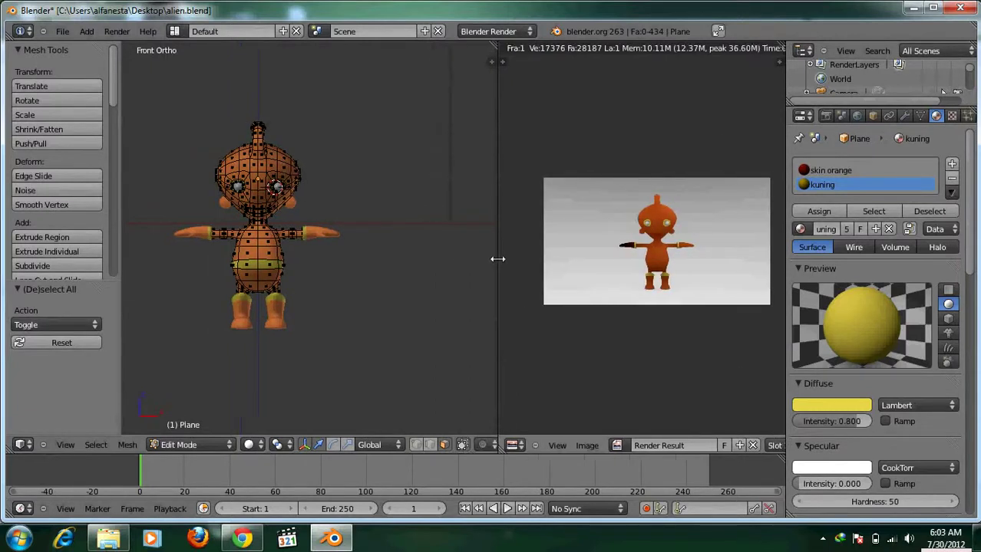
pyautogui.press('n')
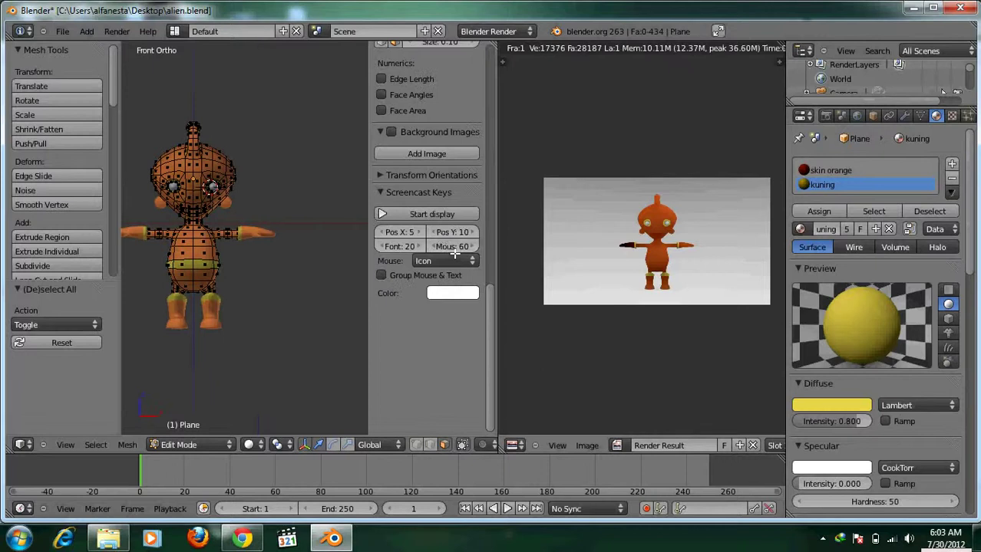
pyautogui.click(438, 217)
pyautogui.click(454, 261)
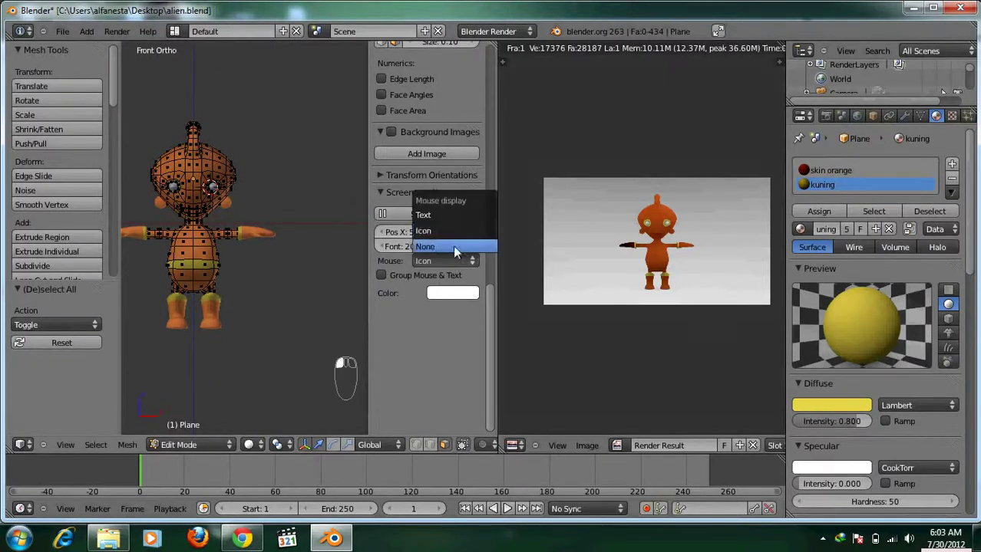
pyautogui.press('n')
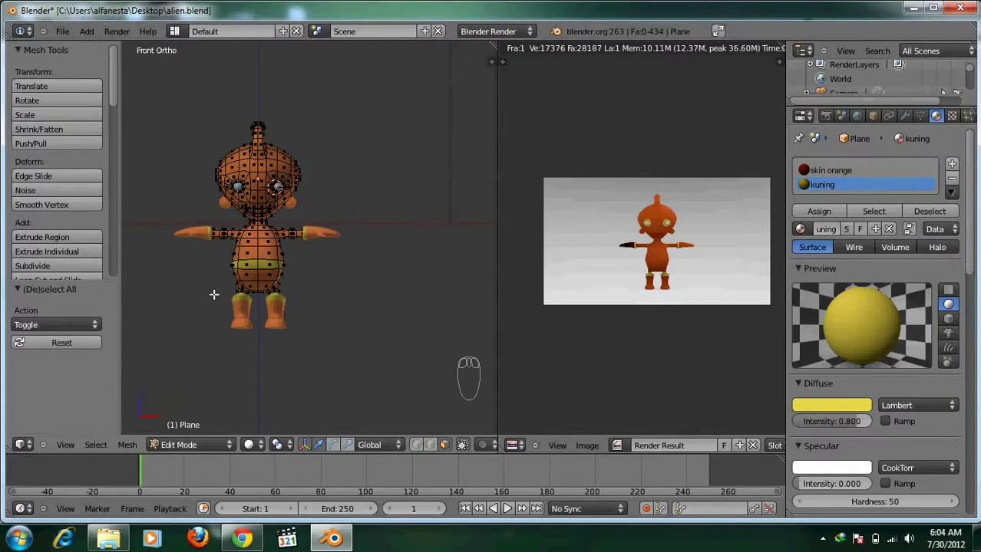
# Hide the tool shelf so the character has more room in the 3D view
pyautogui.press('n')
pyautogui.press('n')
pyautogui.press('t')
pyautogui.scroll(-3, 246, 277)
pyautogui.scroll(8, 259, 274)
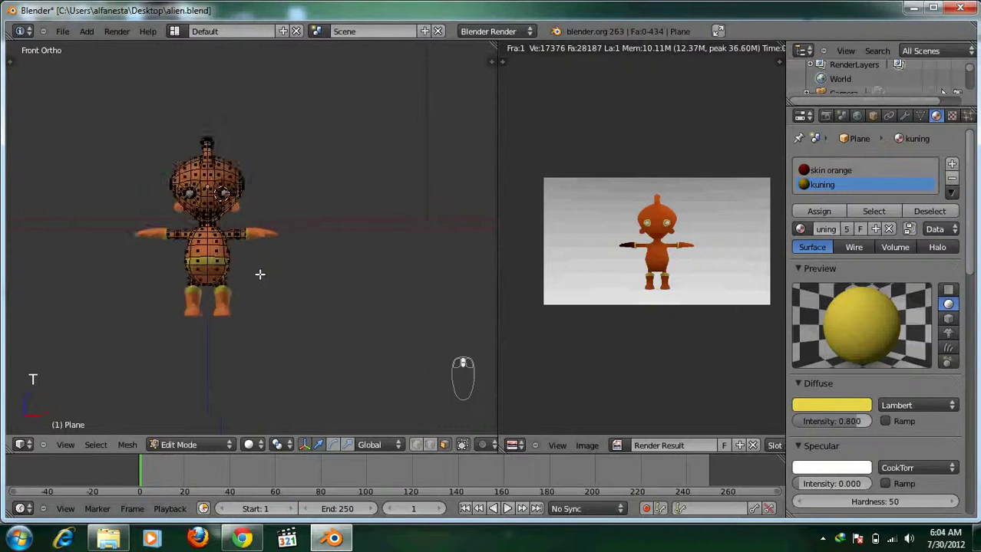
pyautogui.scroll(-4, 333, 267)
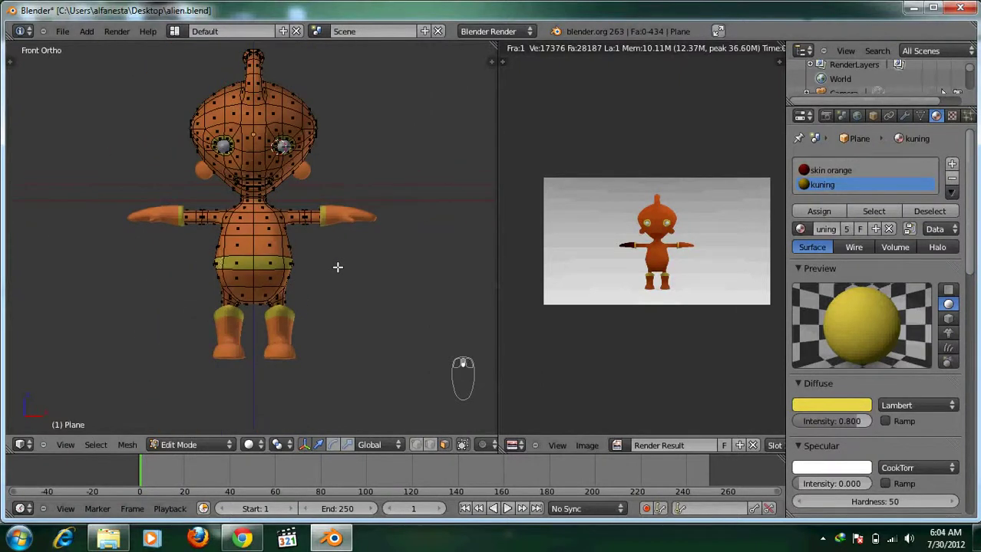
# Switch to edge select mode and select the two centre vertical edges on the character's back below the belt
pyautogui.moveTo(321, 274); pyautogui.dragTo(274, 274, button='middle')
pyautogui.scroll(4, 209, 252)
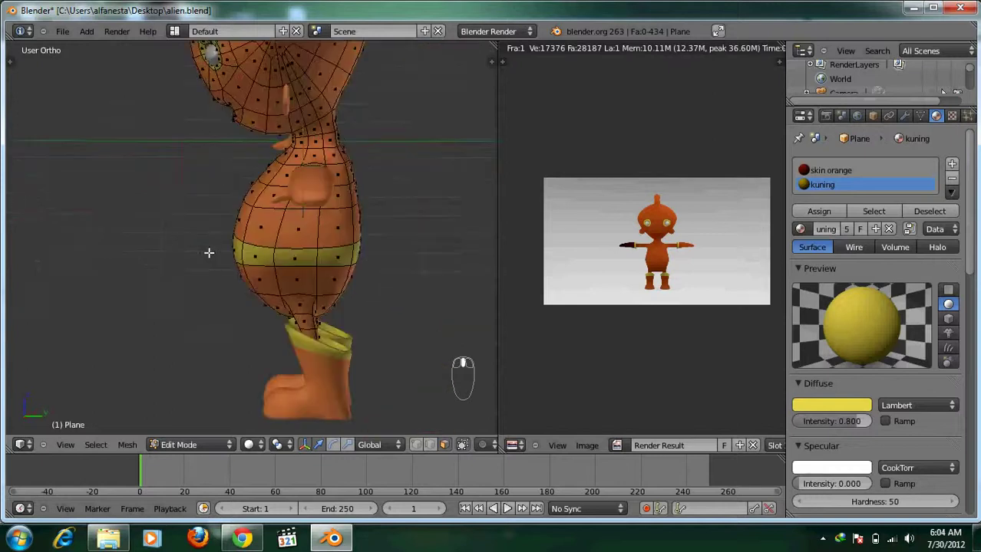
pyautogui.moveTo(209, 252); pyautogui.dragTo(255, 280, button='middle')
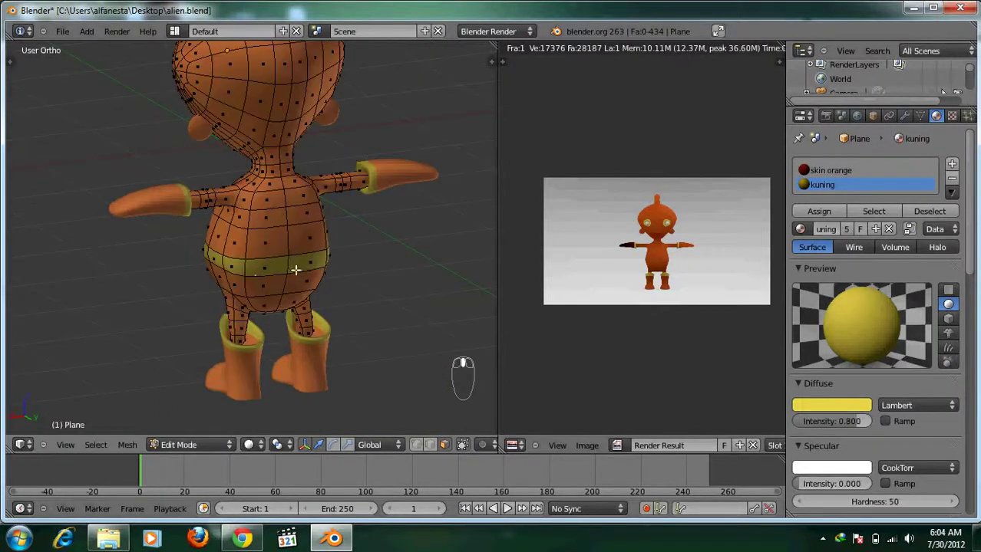
pyautogui.hotkey('ctrl', 'Tab')
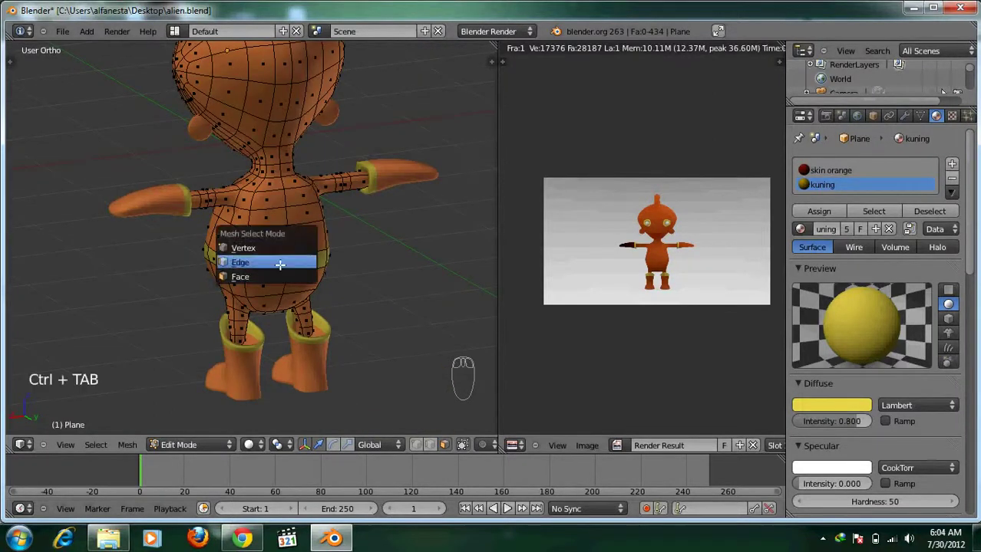
pyautogui.click(298, 261)
pyautogui.scroll(2, 310, 233)
pyautogui.moveTo(310, 233); pyautogui.dragTo(306, 195, button='middle')
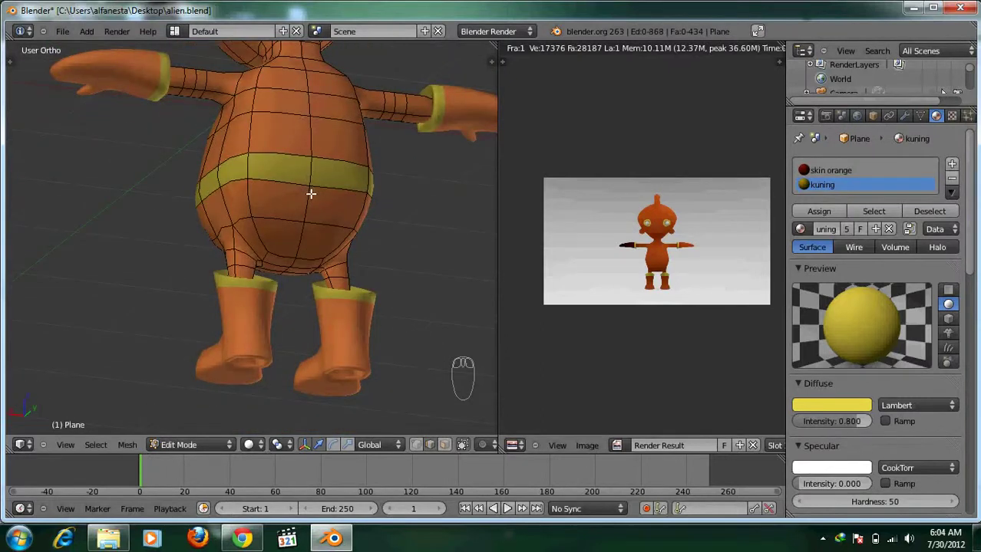
pyautogui.rightClick(310, 197)
pyautogui.keyDown('shift'); pyautogui.rightClick(304, 232); pyautogui.keyUp('shift')
# Mark the selected back edges below the belt as a seam
pyautogui.moveTo(304, 233); pyautogui.dragTo(360, 289, button='middle')
pyautogui.scroll(2, 360, 289)
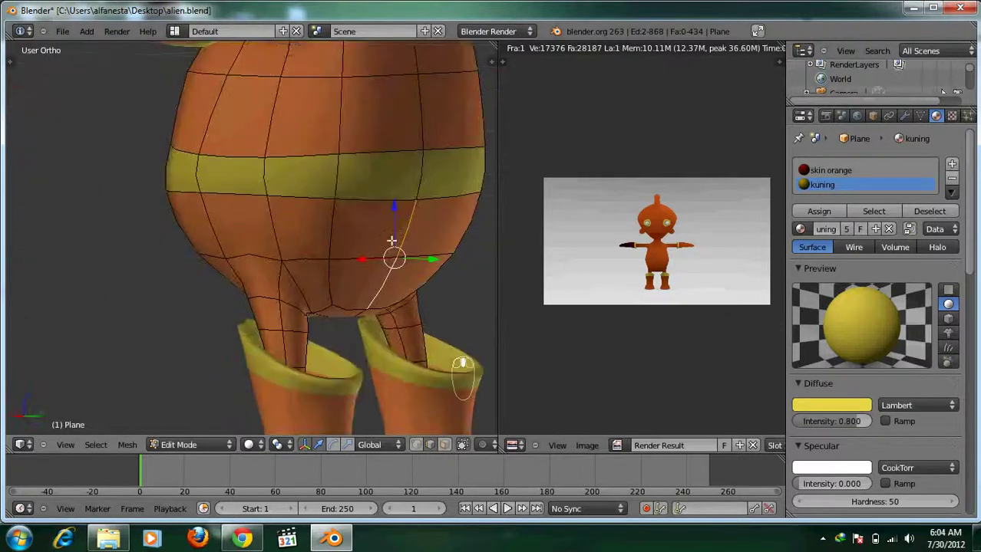
pyautogui.moveTo(403, 214); pyautogui.dragTo(252, 216, button='middle')
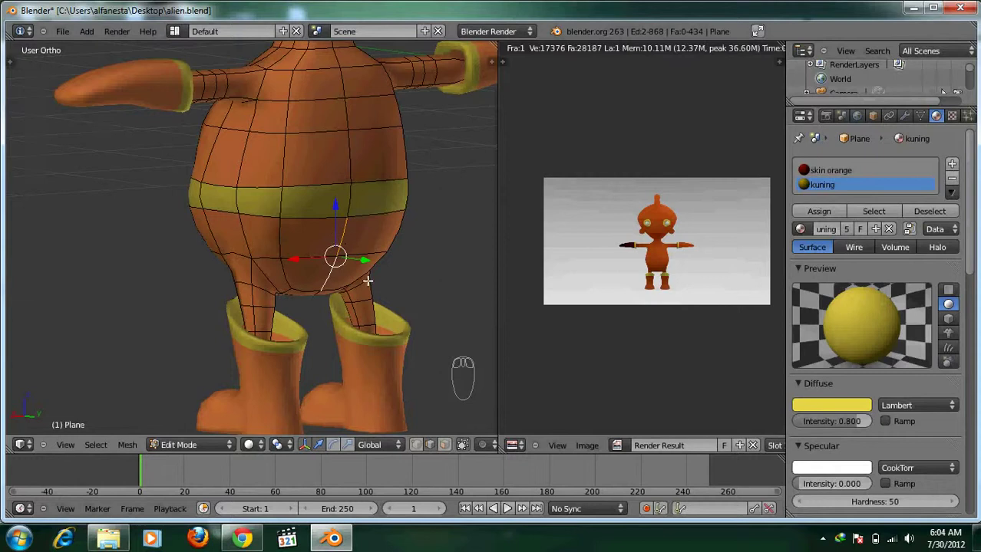
pyautogui.moveTo(367, 281); pyautogui.dragTo(297, 251, button='middle')
pyautogui.scroll(2, 307, 217)
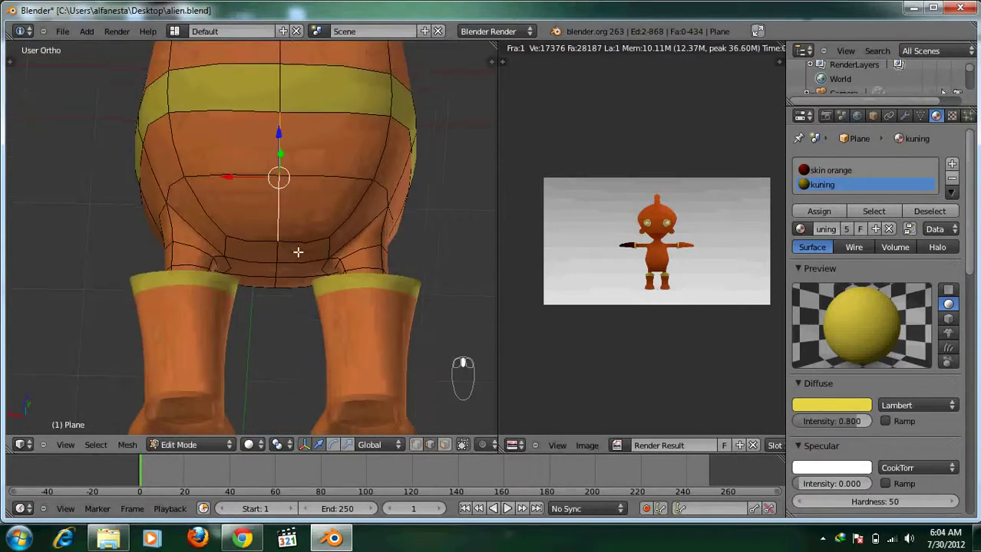
pyautogui.moveTo(334, 280)
pyautogui.mouseDown(button='middle')
pyautogui.moveTo(346, 280)
pyautogui.moveTo(339, 285)
pyautogui.mouseUp(button='middle')
pyautogui.scroll(-2, 339, 286)
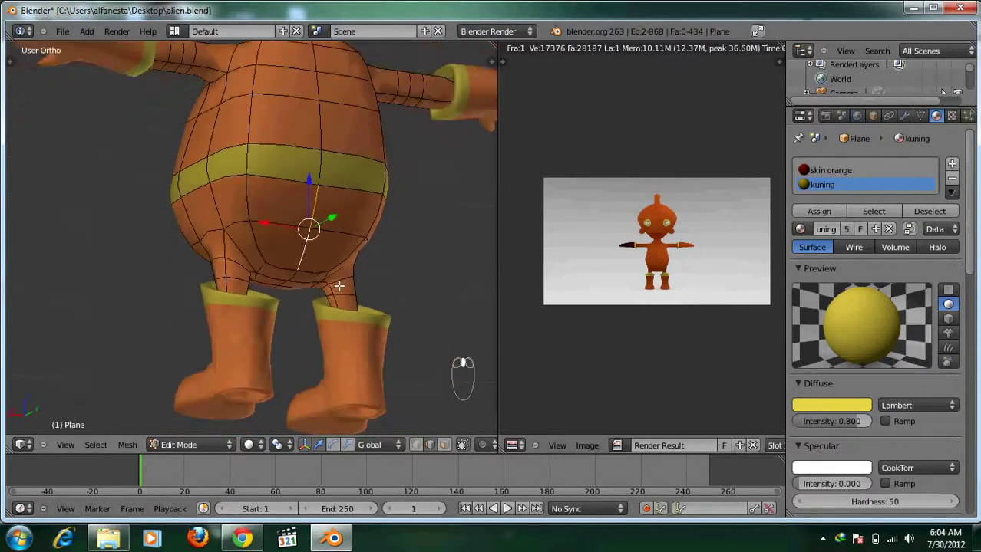
pyautogui.click(128, 445)
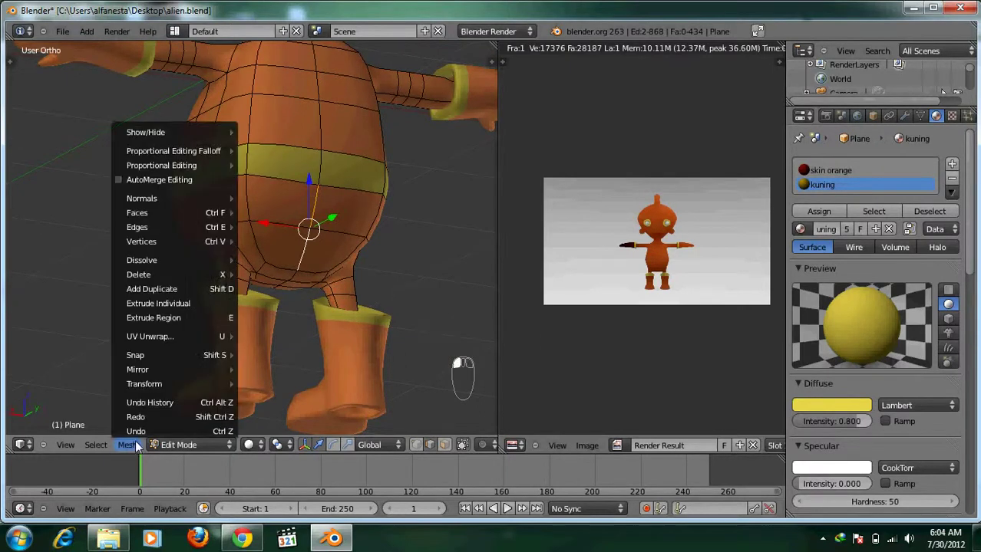
pyautogui.moveTo(187, 234)
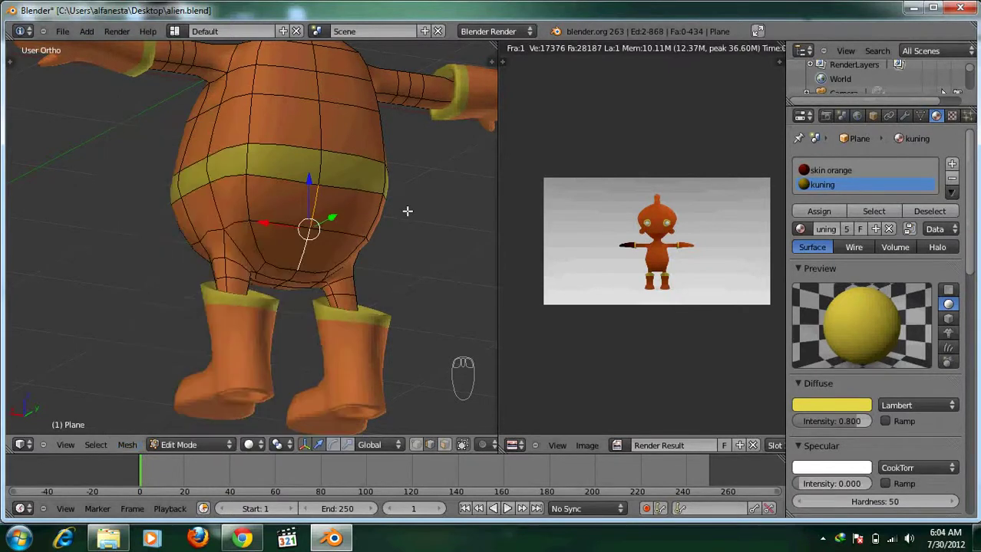
pyautogui.moveTo(326, 220); pyautogui.dragTo(394, 243, button='middle')
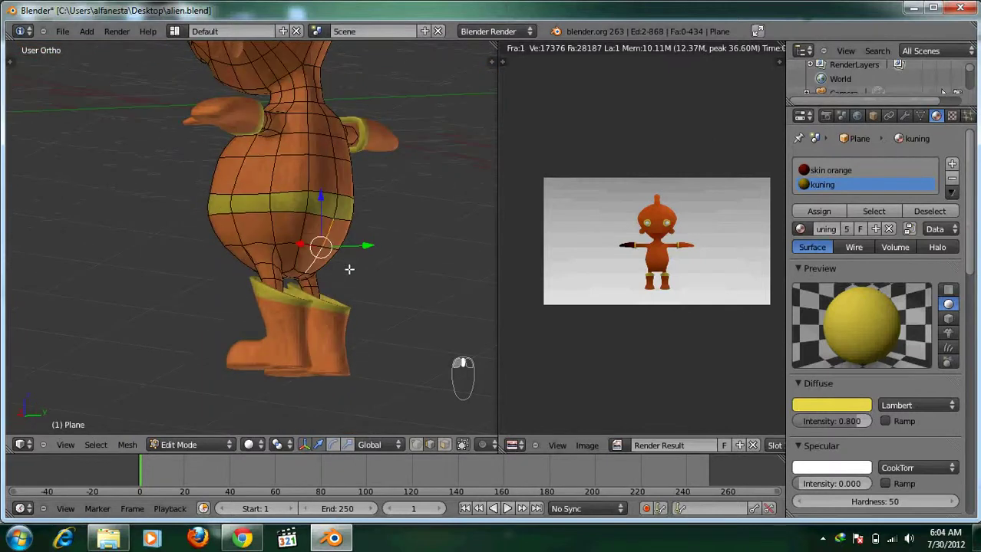
pyautogui.moveTo(350, 269); pyautogui.dragTo(311, 282, button='middle')
pyautogui.scroll(-2, 311, 283)
pyautogui.hotkey('ctrl', 'e')
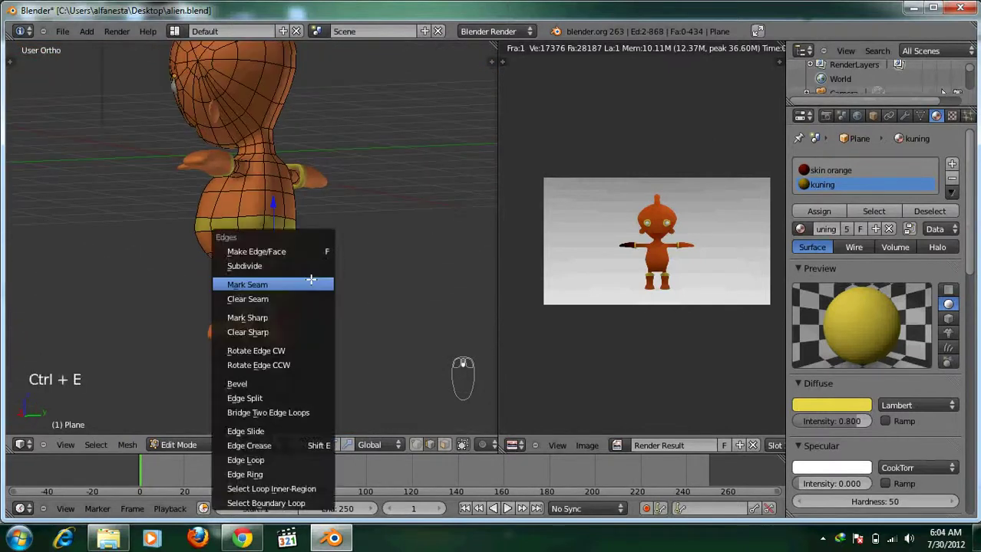
pyautogui.click(311, 283)
# Deselect all edges and check the seam line on the back below the belt
pyautogui.scroll(6, 313, 277)
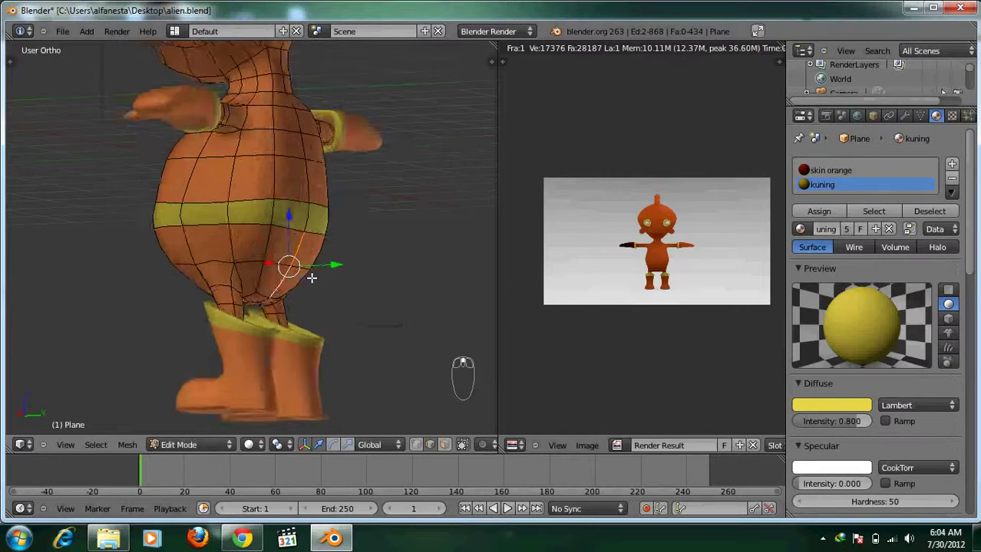
pyautogui.scroll(4, 238, 307)
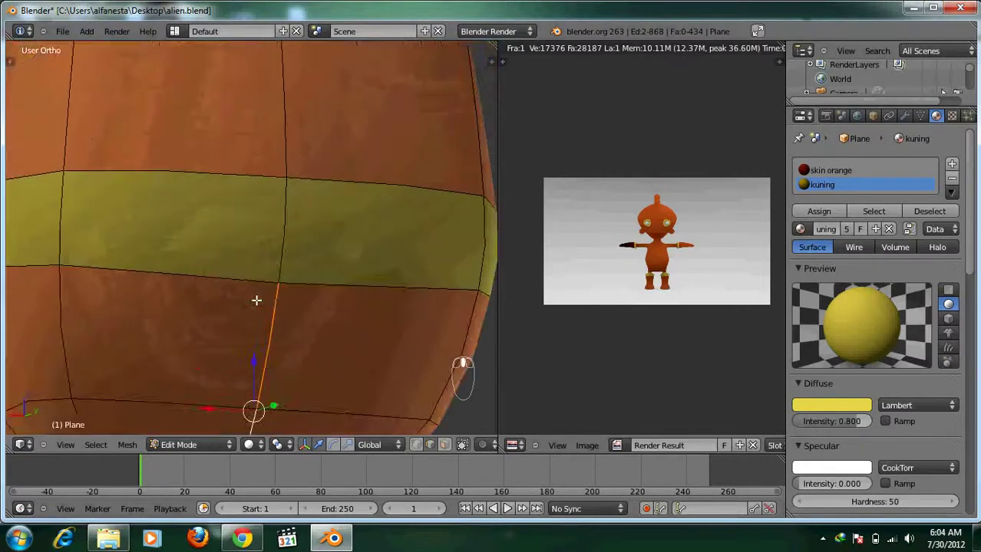
pyautogui.scroll(-4, 261, 293)
pyautogui.press('a')
pyautogui.moveTo(332, 255); pyautogui.dragTo(327, 190, button='middle')
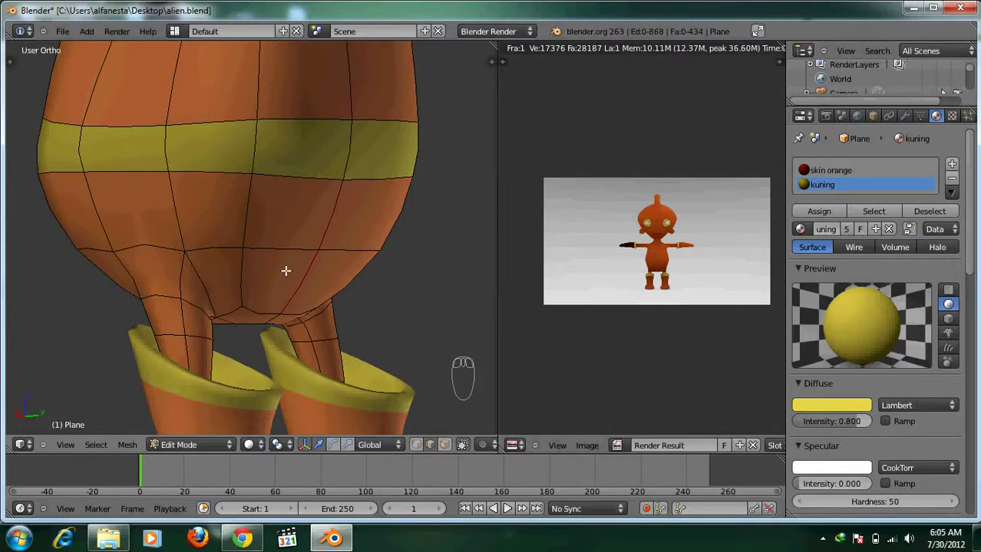
# Switch to face select mode and circle-select the front faces of the lower body below the belt in front view
pyautogui.moveTo(274, 241); pyautogui.dragTo(460, 240, button='middle')
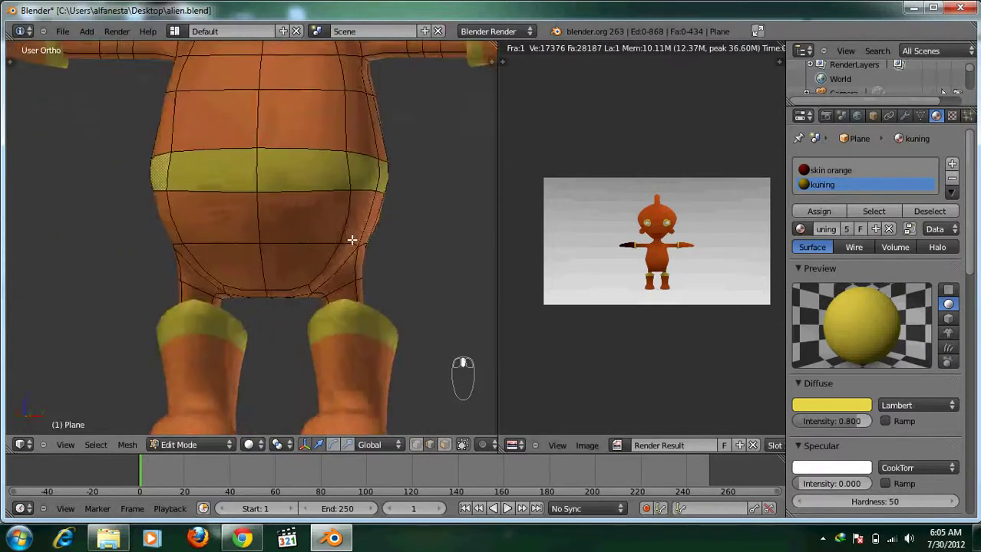
pyautogui.moveTo(352, 240); pyautogui.dragTo(274, 245, button='middle')
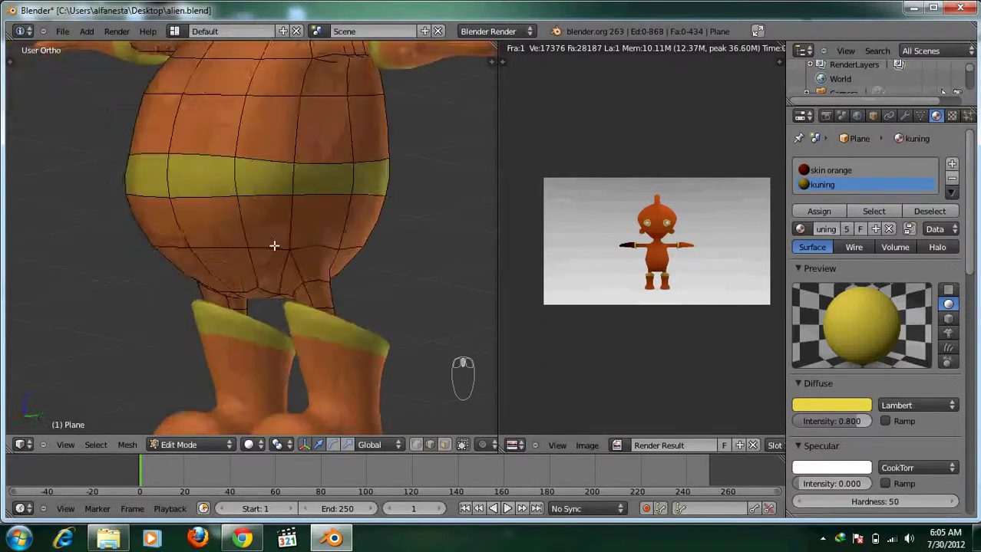
pyautogui.hotkey('ctrl', 'Tab')
pyautogui.click(261, 255)
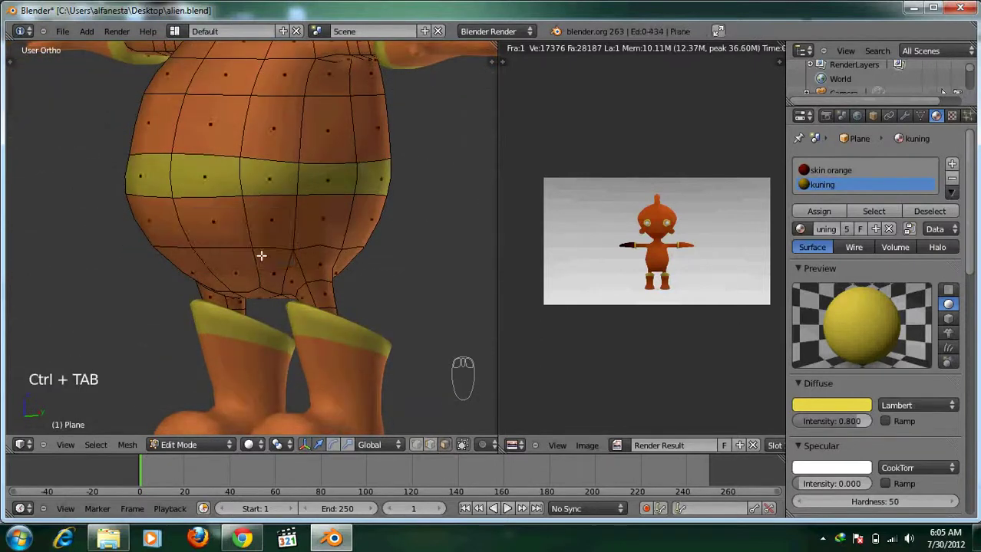
pyautogui.press('KP_1')
pyautogui.scroll(-1, 265, 246)
pyautogui.scroll(2, 263, 248)
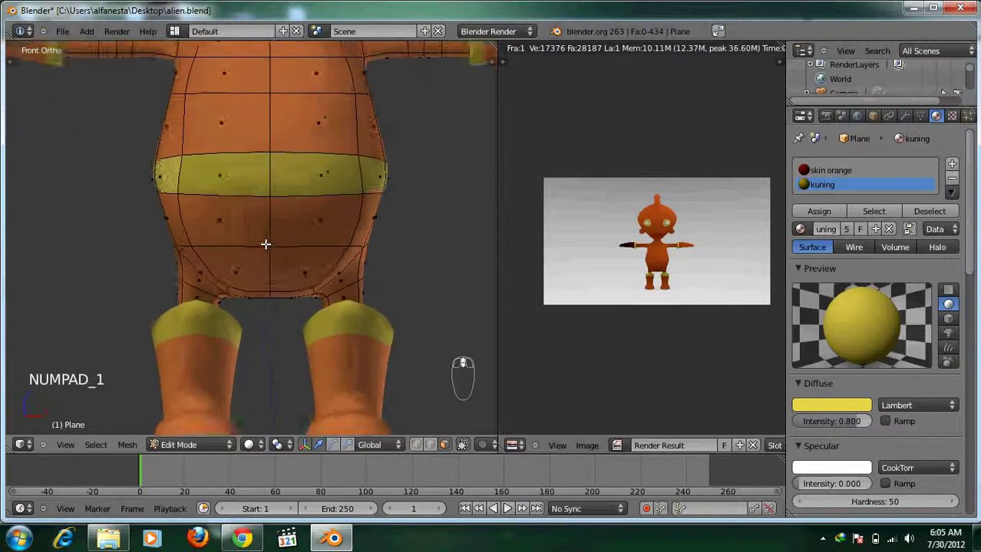
pyautogui.press('c')
pyautogui.moveTo(199, 221)
pyautogui.mouseDown()
pyautogui.moveTo(390, 215)
pyautogui.moveTo(311, 259)
pyautogui.moveTo(239, 264)
pyautogui.moveTo(194, 256)
pyautogui.moveTo(252, 297)
pyautogui.moveTo(292, 295)
pyautogui.moveTo(339, 260)
pyautogui.mouseUp()
pyautogui.rightClick(339, 260)
# Extend the circle selection around the character's left side, back and right side below the belt, leaving out the legs
pyautogui.moveTo(339, 261)
pyautogui.mouseDown(button='middle')
pyautogui.moveTo(111, 265)
pyautogui.moveTo(100, 234)
pyautogui.mouseUp(button='middle')
pyautogui.press('c')
pyautogui.moveTo(101, 234)
pyautogui.mouseDown()
pyautogui.moveTo(164, 218)
pyautogui.moveTo(230, 221)
pyautogui.moveTo(240, 323)
pyautogui.moveTo(275, 254)
pyautogui.moveTo(335, 254)
pyautogui.mouseUp()
pyautogui.rightClick(342, 252)
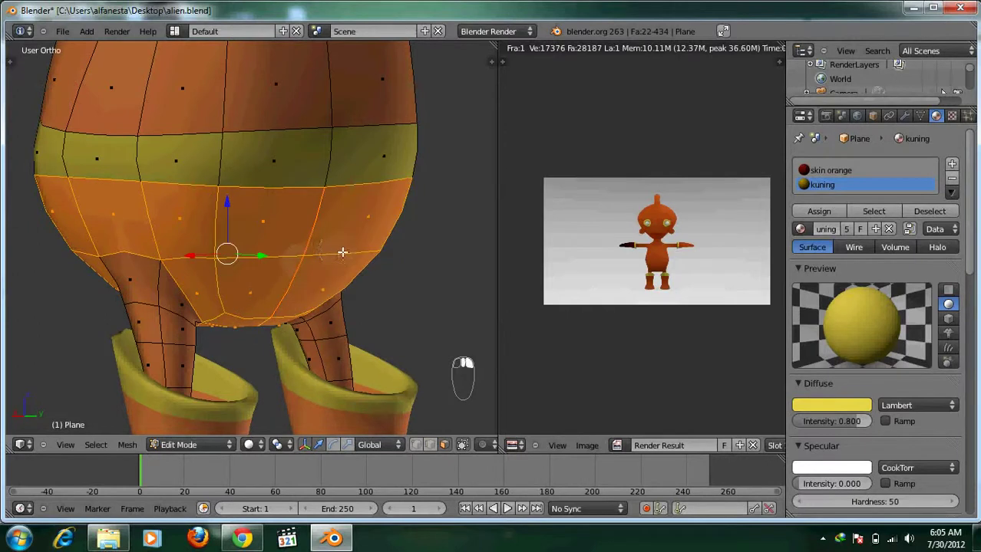
pyautogui.moveTo(343, 251)
pyautogui.mouseDown(button='middle')
pyautogui.moveTo(177, 258)
pyautogui.moveTo(119, 223)
pyautogui.mouseUp(button='middle')
pyautogui.press('c')
pyautogui.moveTo(265, 214); pyautogui.dragTo(243, 273)
pyautogui.click(242, 275)
pyautogui.rightClick(261, 278)
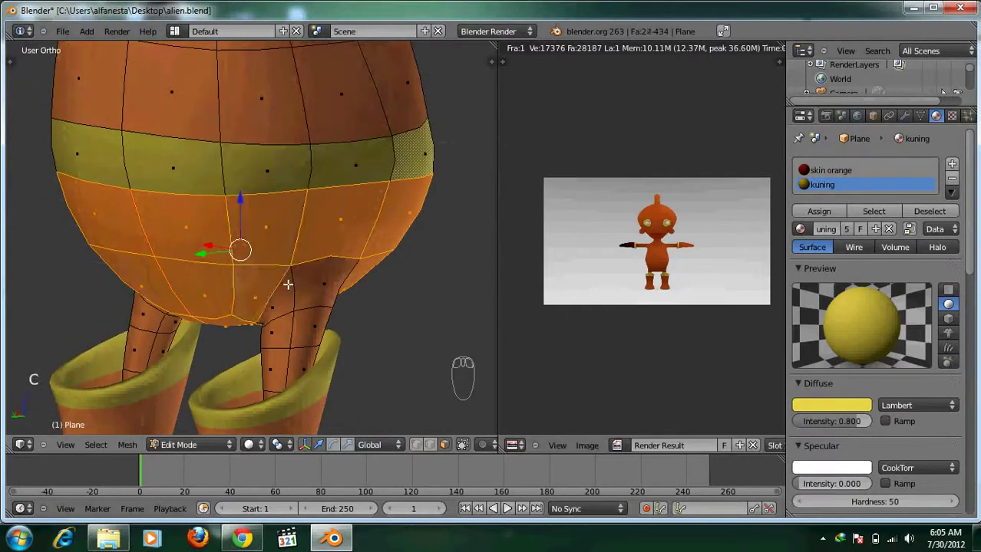
# Return to the front view with the whole character framed and widen the image editor area
pyautogui.moveTo(286, 284); pyautogui.dragTo(113, 282, button='middle')
pyautogui.scroll(-3, 282, 303)
pyautogui.moveTo(282, 302); pyautogui.dragTo(201, 277, button='middle')
pyautogui.press('KP_1')
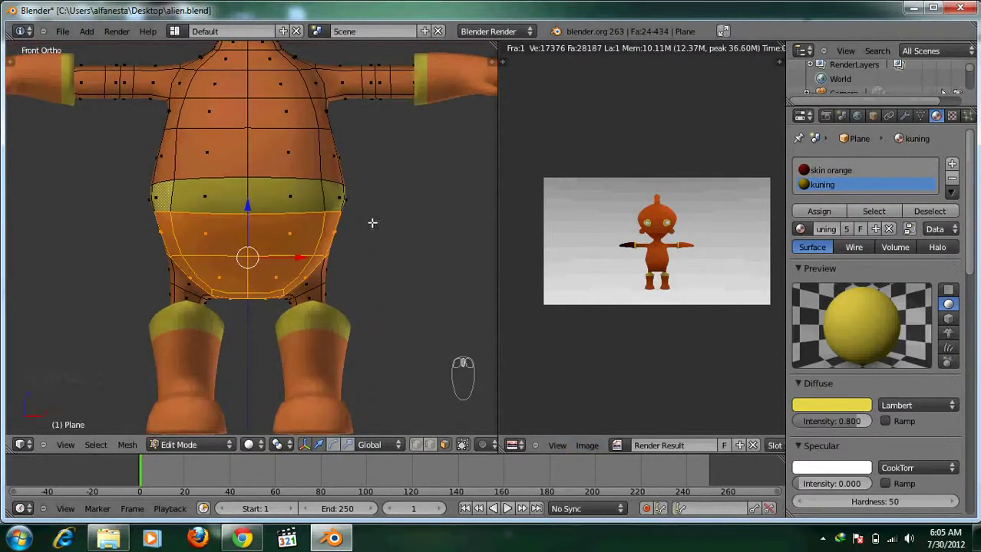
pyautogui.scroll(-3, 365, 289)
pyautogui.keyDown('shift'); pyautogui.moveTo(365, 289); pyautogui.dragTo(363, 321, button='middle'); pyautogui.keyUp('shift')
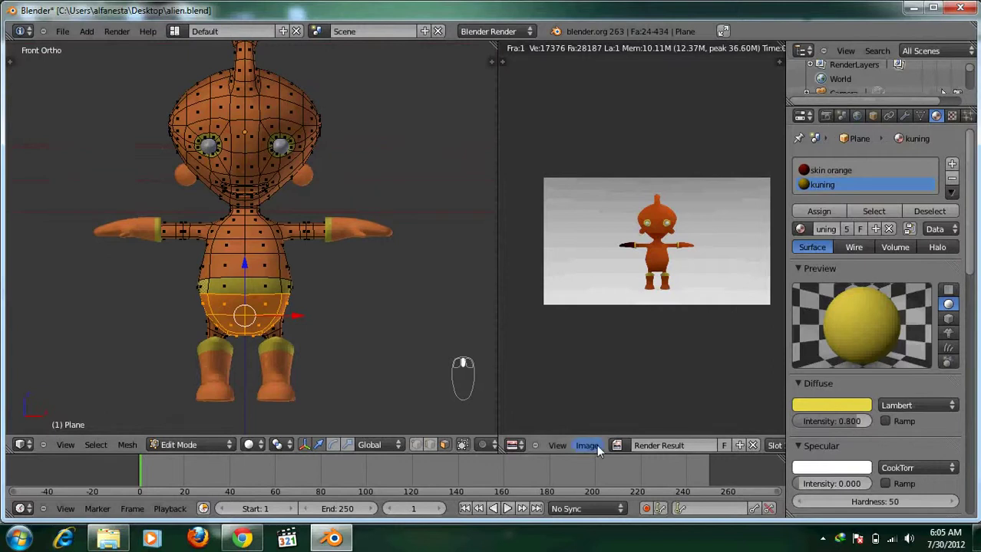
pyautogui.moveTo(499, 251); pyautogui.dragTo(461, 250)
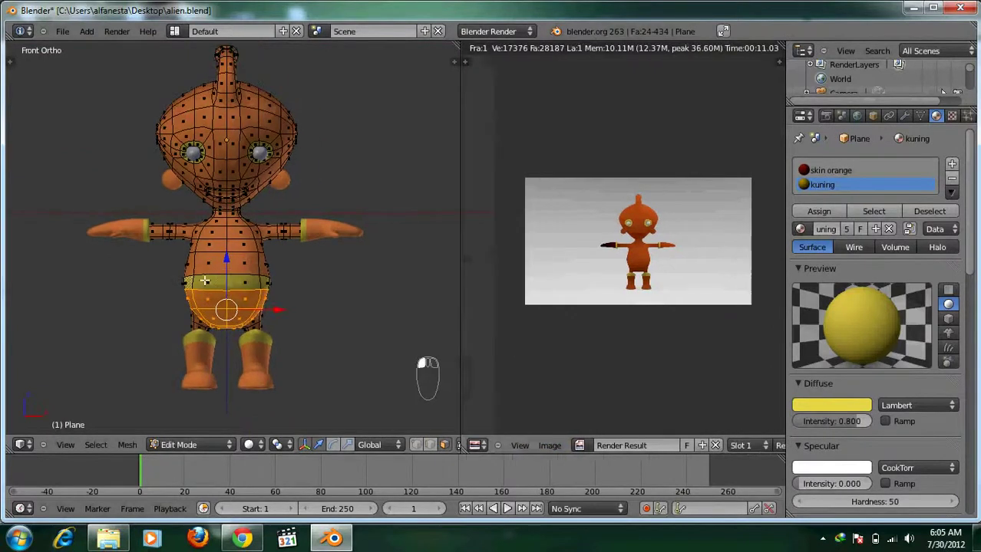
# Open the pink dotted image clna.png from the Desktop in the image editor, using thumbnails to find it
pyautogui.click(552, 446)
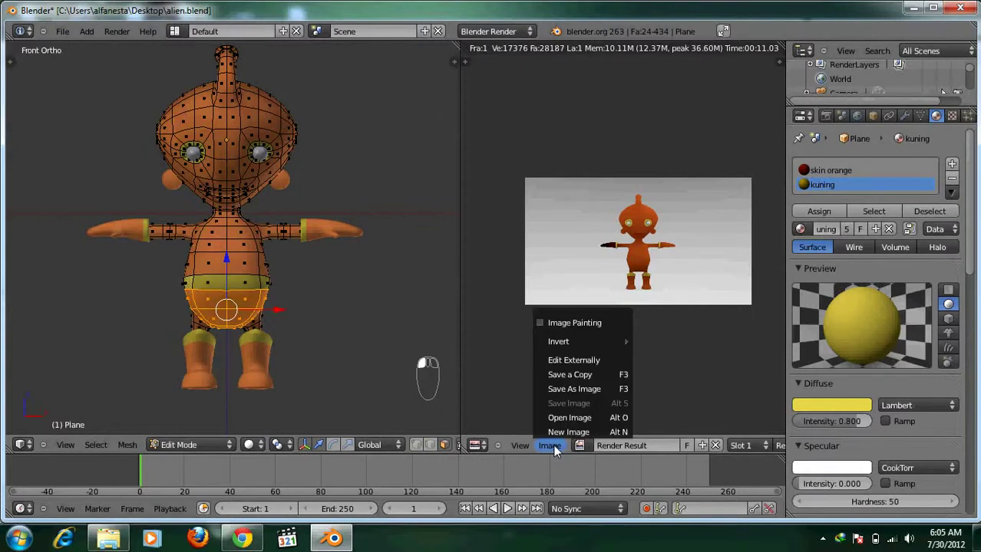
pyautogui.click(565, 419)
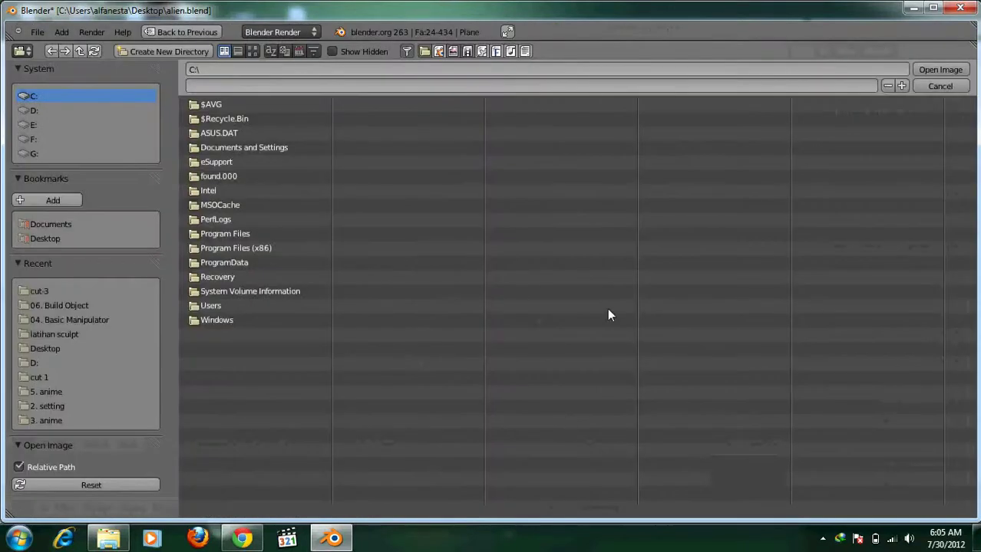
pyautogui.click(45, 240)
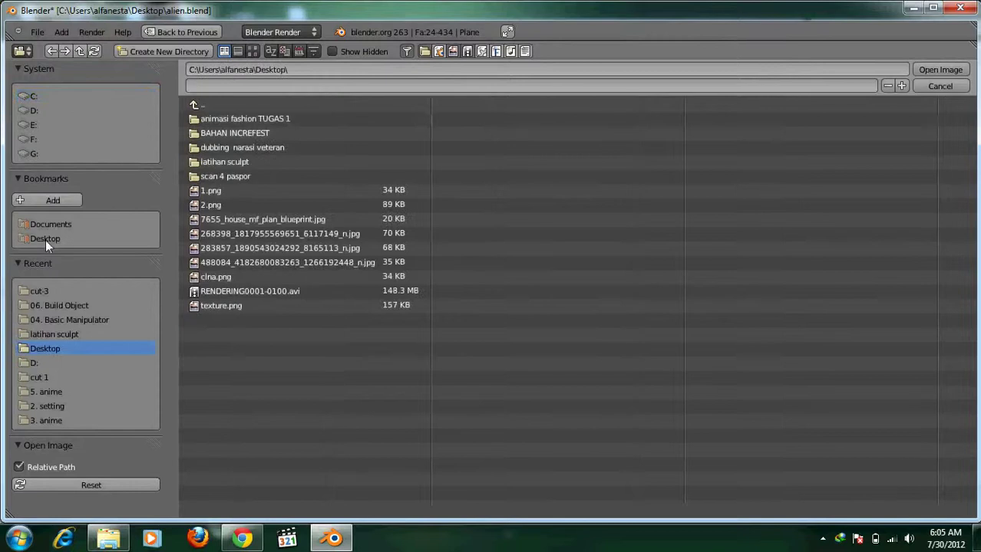
pyautogui.click(252, 51)
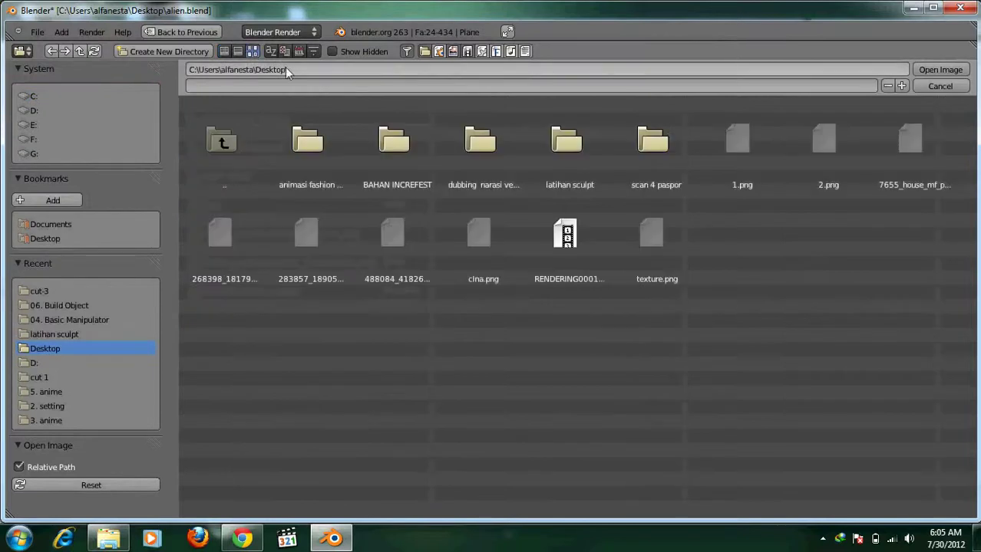
pyautogui.click(480, 231)
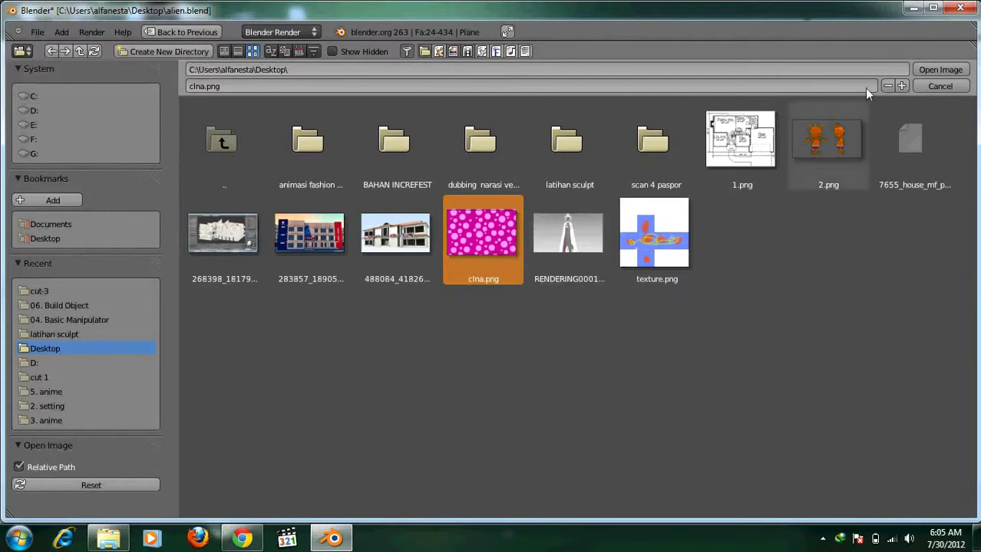
pyautogui.click(931, 69)
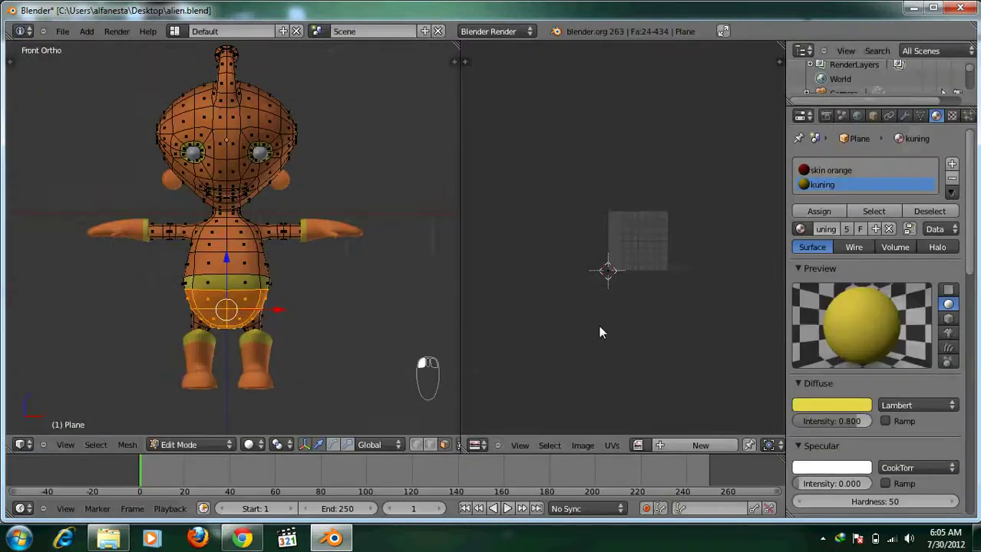
pyautogui.moveTo(729, 244); pyautogui.dragTo(677, 225, button='middle')
pyautogui.scroll(1, 641, 225)
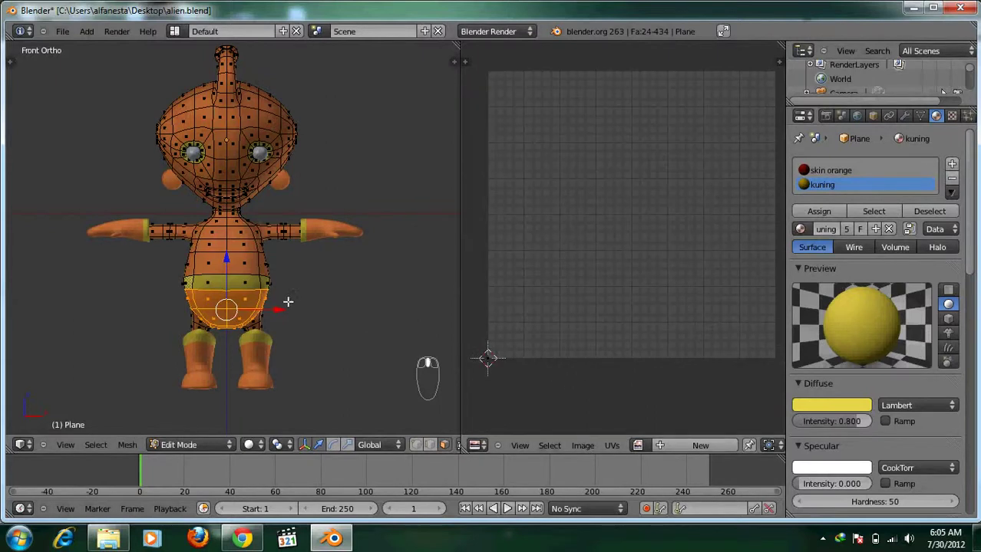
pyautogui.rightClick(240, 300)
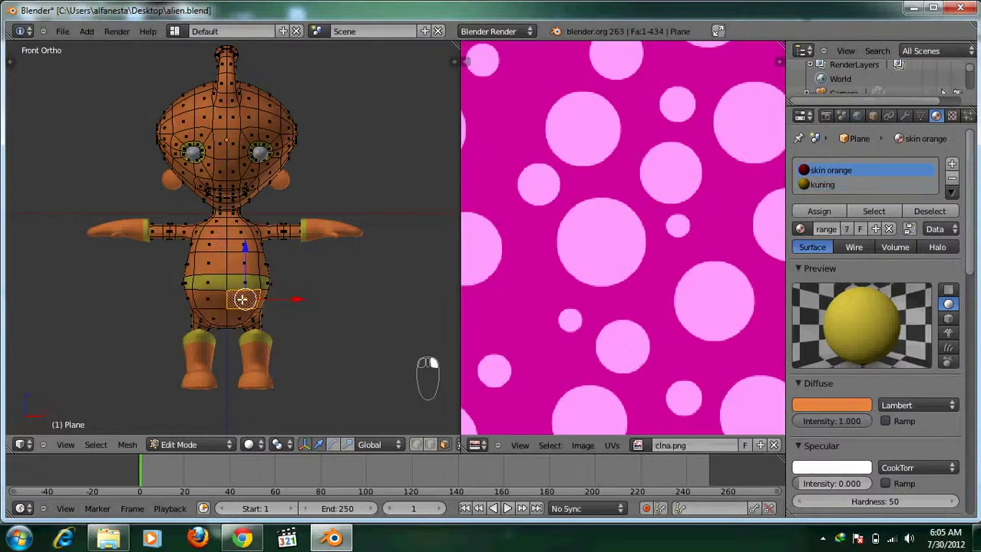
pyautogui.hotkey('ctrl', 'z')
pyautogui.scroll(-2, 253, 302)
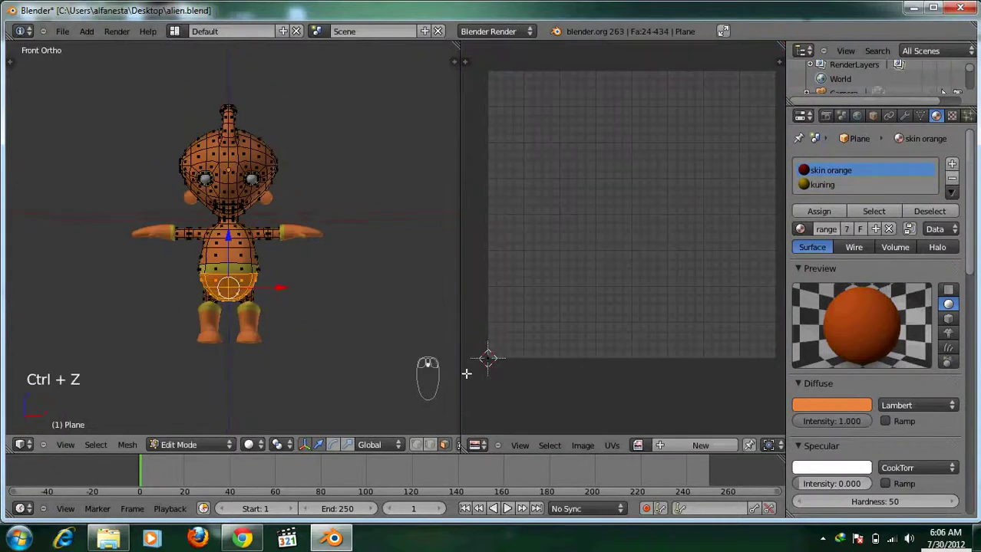
pyautogui.click(638, 445)
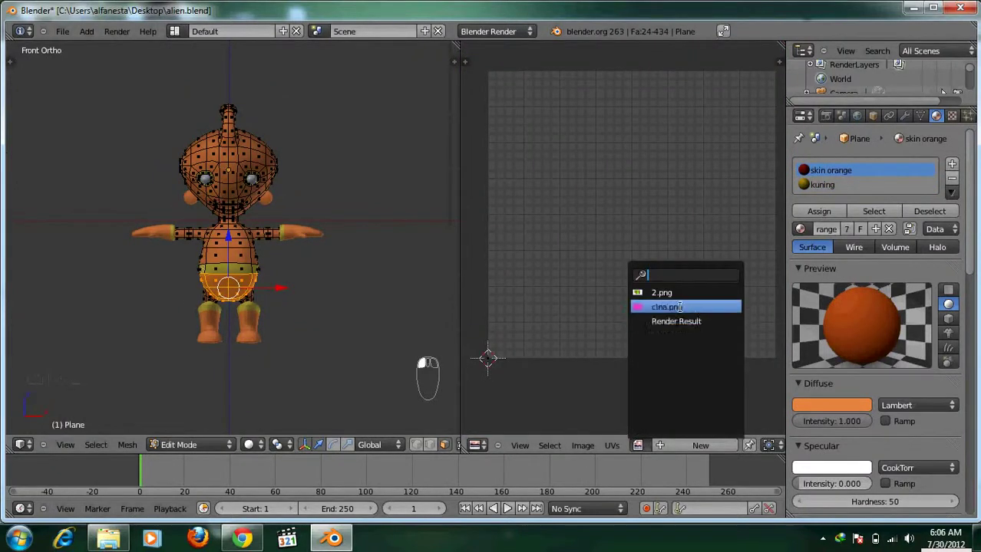
pyautogui.press('Escape')
# Select one front face below the belt, then circle-select all the front faces of the lower body, leaving out the legs
pyautogui.scroll(3, 238, 313)
pyautogui.rightClick(238, 313)
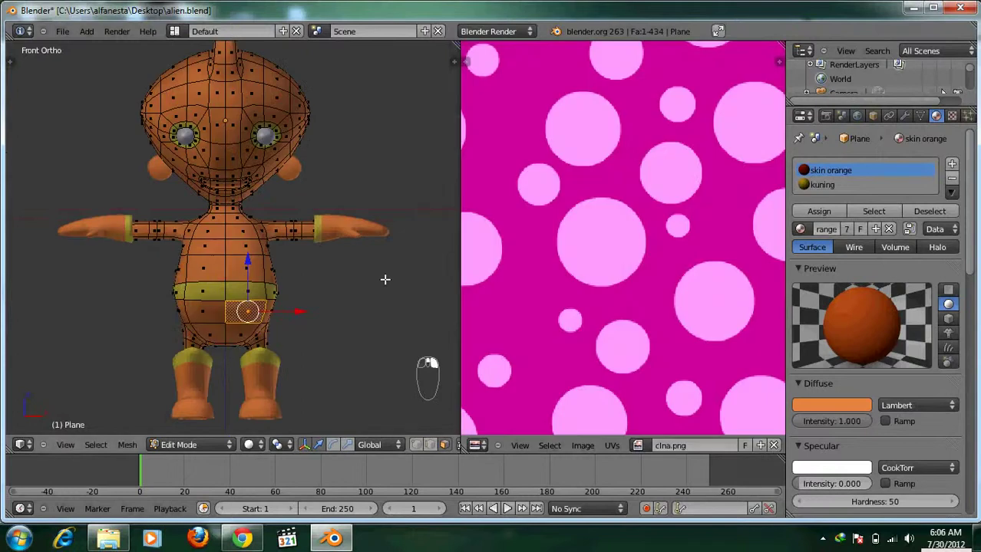
pyautogui.scroll(-6, 642, 273)
pyautogui.scroll(6, 324, 300)
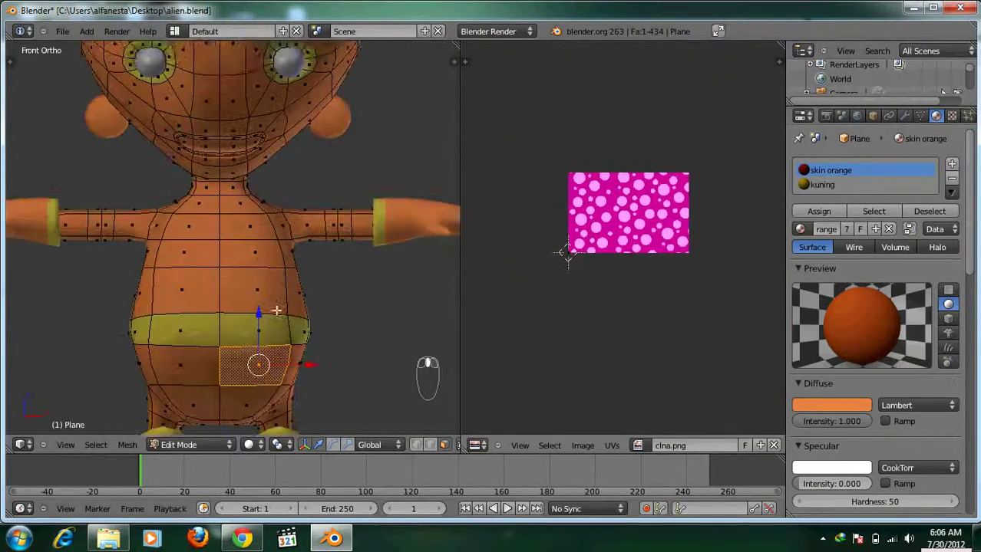
pyautogui.scroll(-2, 324, 300)
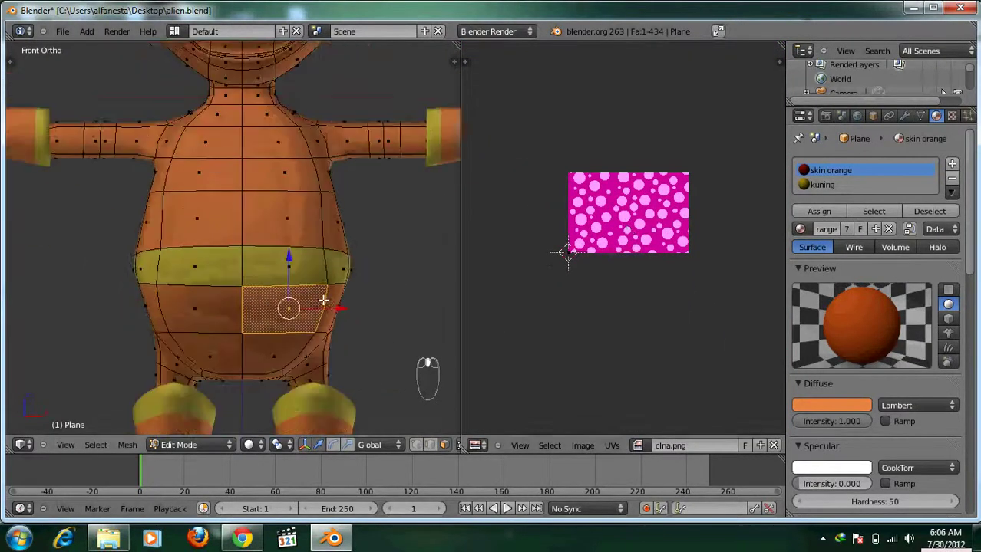
pyautogui.press('c')
pyautogui.moveTo(154, 310)
pyautogui.mouseDown()
pyautogui.moveTo(175, 323)
pyautogui.moveTo(201, 309)
pyautogui.moveTo(198, 338)
pyautogui.moveTo(239, 365)
pyautogui.moveTo(278, 335)
pyautogui.moveTo(295, 336)
pyautogui.moveTo(309, 310)
pyautogui.mouseUp()
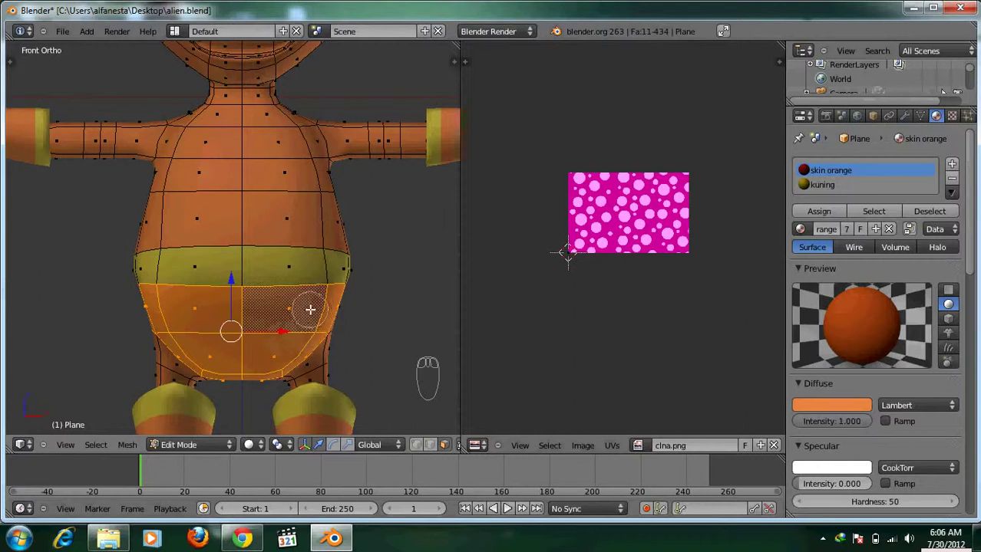
pyautogui.rightClick(310, 309)
# Add the back faces of the lower body below the belt to the selection with circle select in back view
pyautogui.press('ctrl+KP_1')
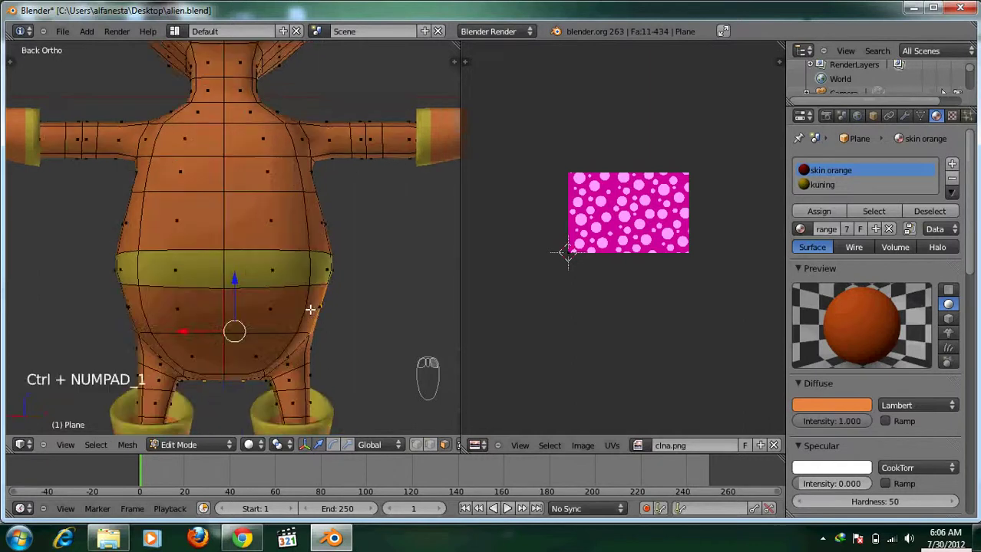
pyautogui.press('c')
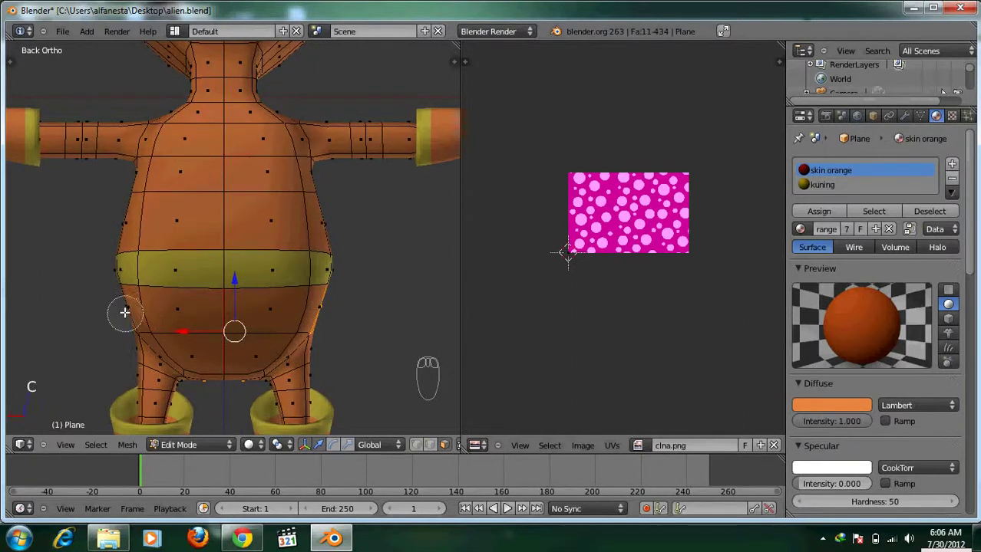
pyautogui.moveTo(126, 310)
pyautogui.mouseDown()
pyautogui.moveTo(180, 333)
pyautogui.moveTo(171, 342)
pyautogui.moveTo(188, 338)
pyautogui.moveTo(214, 376)
pyautogui.moveTo(271, 330)
pyautogui.mouseUp()
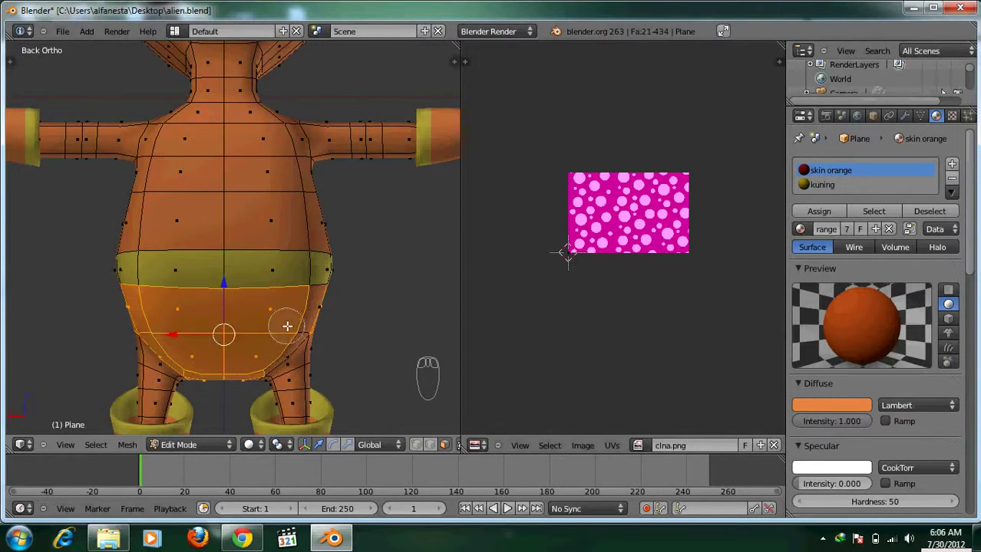
pyautogui.moveTo(285, 324); pyautogui.dragTo(290, 323)
pyautogui.rightClick(290, 323)
# Add the remaining unselected face between the legs with circle select and return to the front view
pyautogui.moveTo(290, 323)
pyautogui.mouseDown(button='middle')
pyautogui.moveTo(230, 152)
pyautogui.moveTo(259, 175)
pyautogui.mouseUp(button='middle')
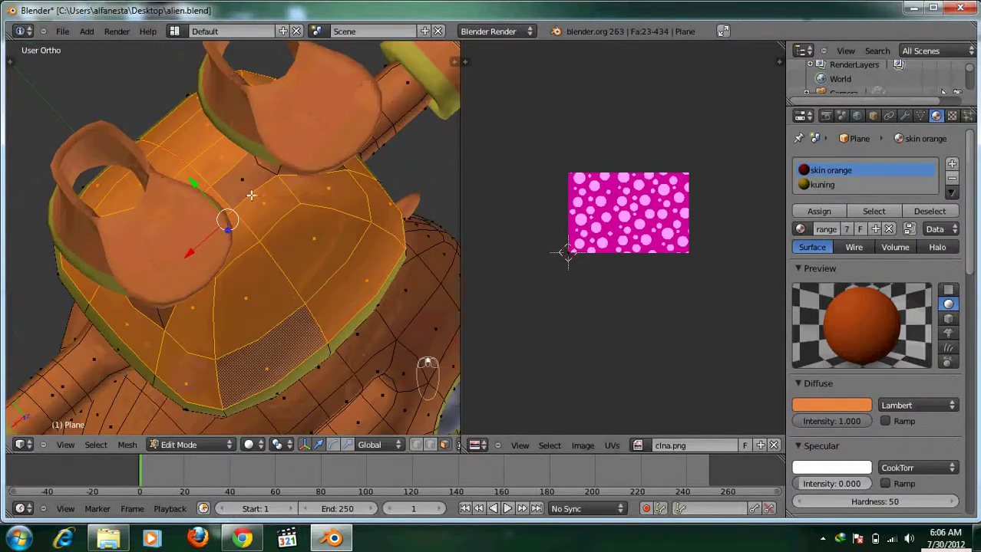
pyautogui.press('c')
pyautogui.click(250, 193)
pyautogui.rightClick(259, 200)
pyautogui.moveTo(191, 307)
pyautogui.mouseDown(button='middle')
pyautogui.moveTo(182, 379)
pyautogui.moveTo(338, 332)
pyautogui.mouseUp(button='middle')
pyautogui.press('KP_1')
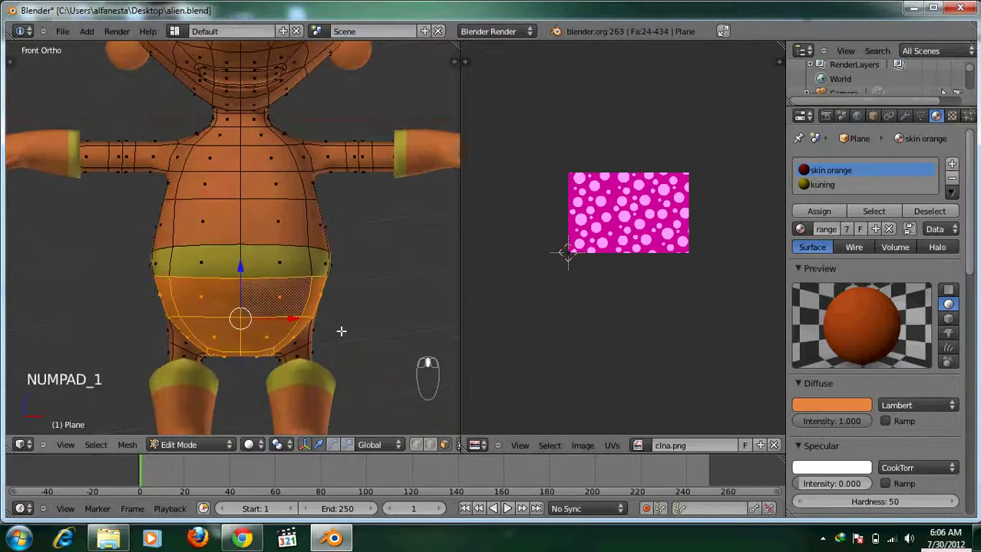
# Unwrap the selected lower-body faces onto the dotted image with the Unwrap mapping option
pyautogui.scroll(-4, 340, 280)
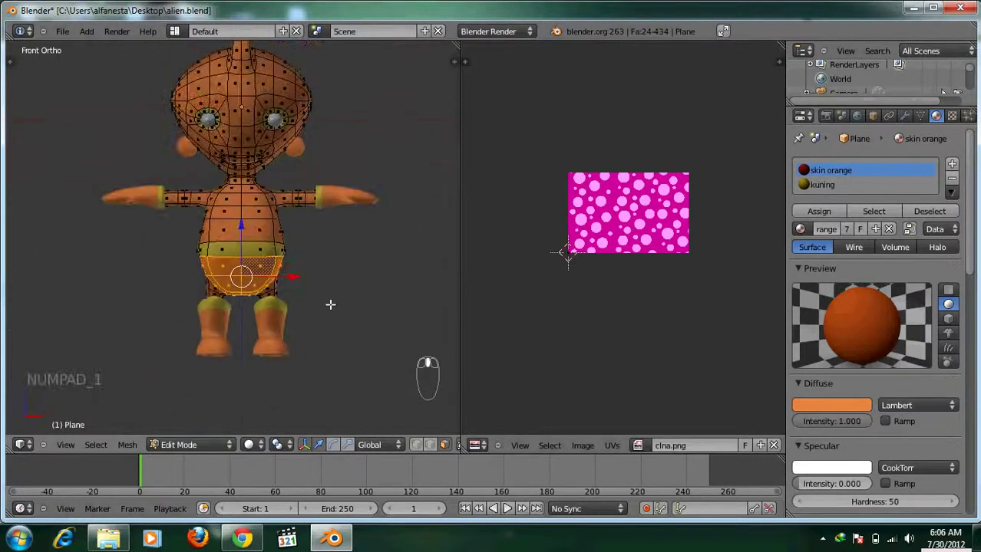
pyautogui.scroll(2, 329, 305)
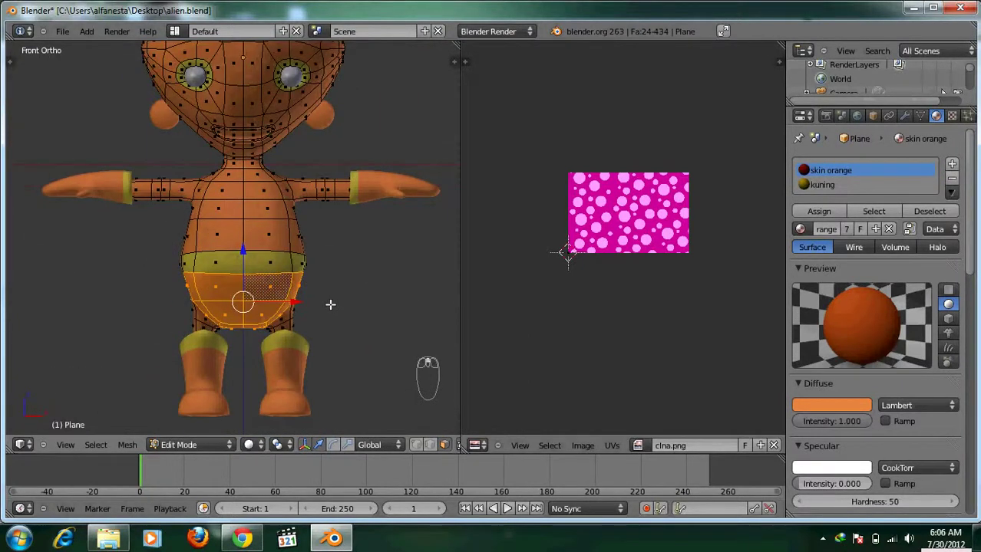
pyautogui.press('u')
pyautogui.press('u')
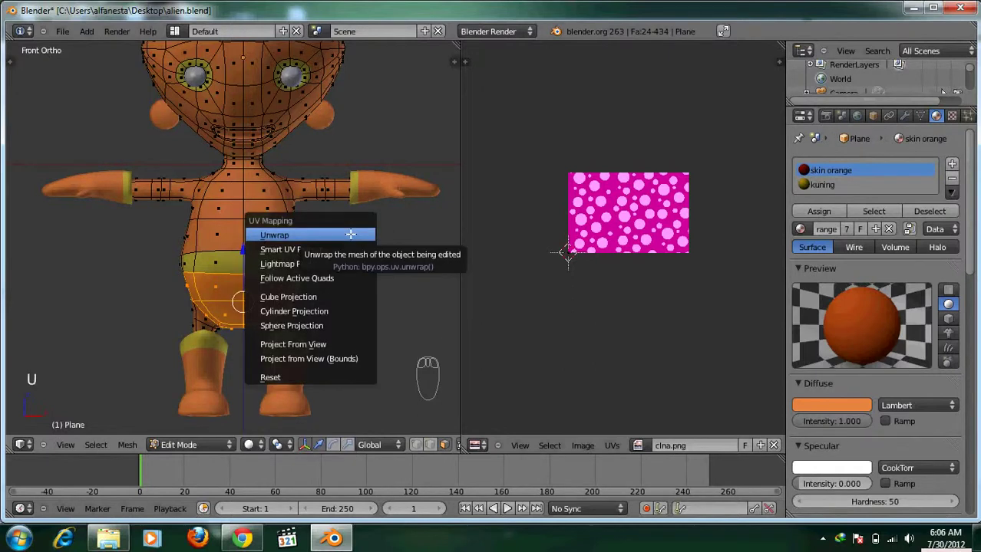
pyautogui.click(350, 235)
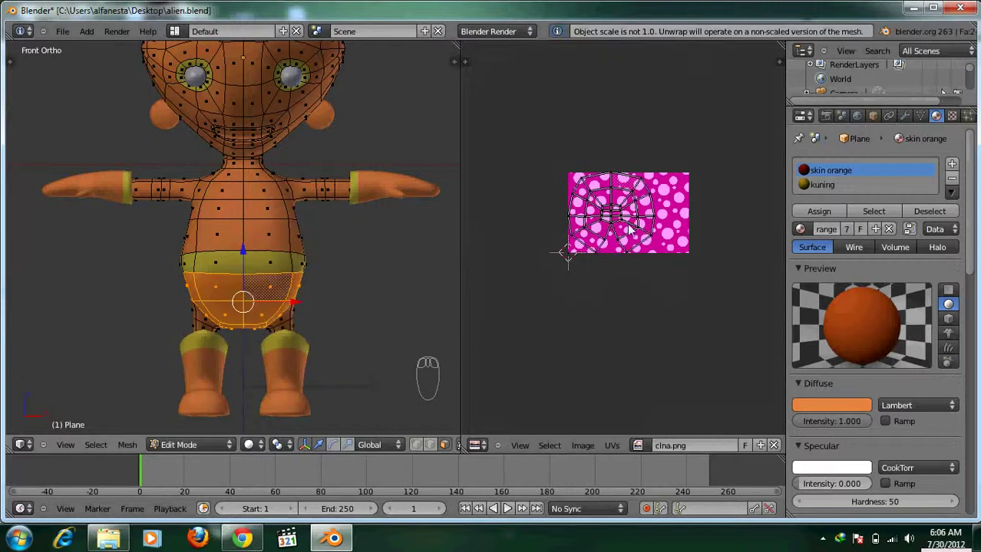
pyautogui.scroll(3, 629, 229)
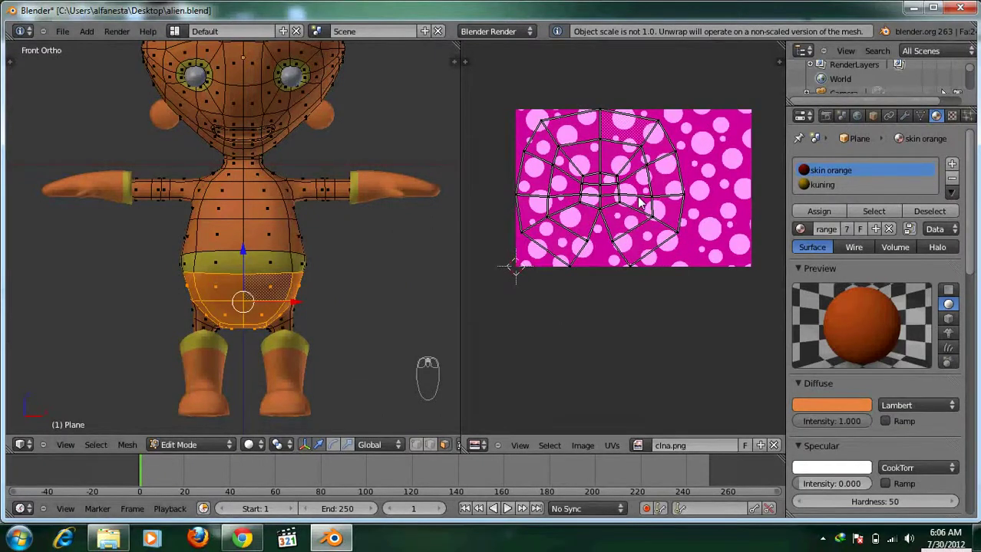
pyautogui.scroll(-2, 639, 201)
pyautogui.moveTo(631, 191); pyautogui.dragTo(618, 221, button='middle')
pyautogui.scroll(-3, 354, 253)
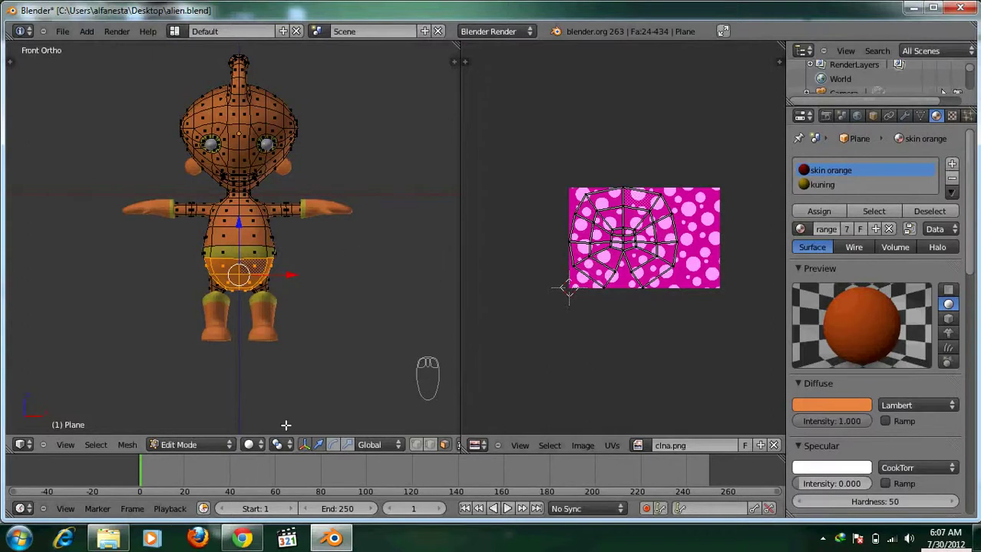
# Set the 3D viewport shading to Texture and switch the character from Edit Mode to Object Mode
pyautogui.click(259, 446)
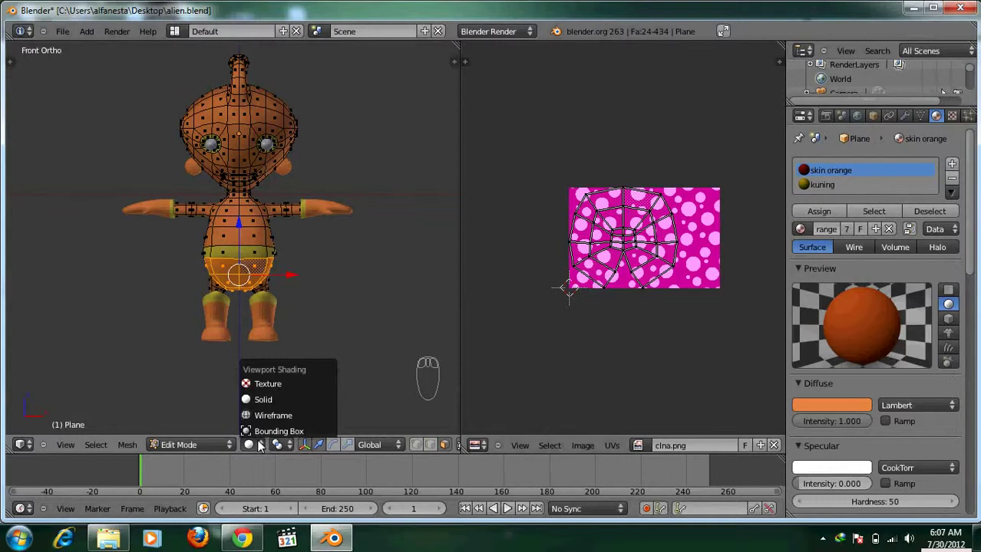
pyautogui.click(275, 383)
pyautogui.scroll(3, 264, 296)
pyautogui.moveTo(267, 306); pyautogui.dragTo(228, 310, button='middle')
pyautogui.scroll(-5, 247, 278)
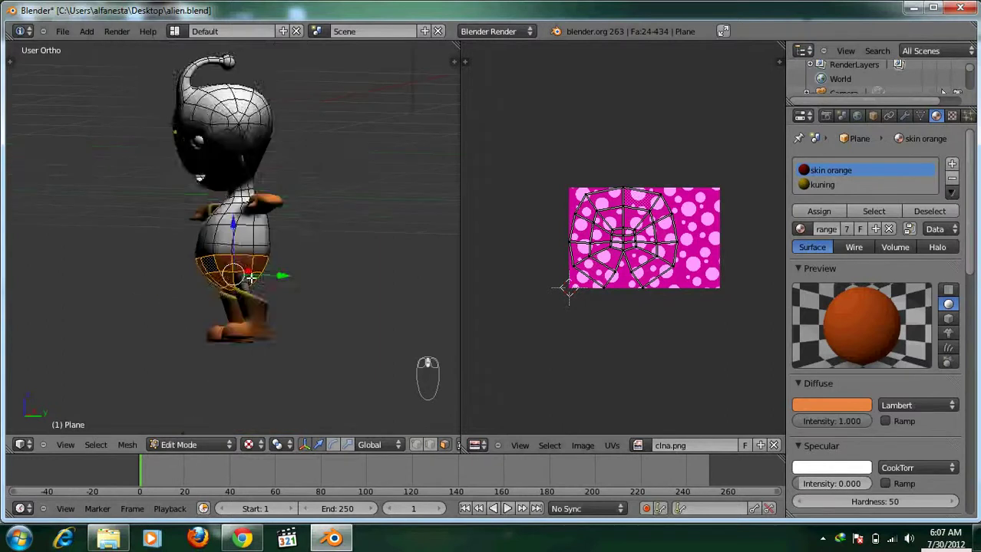
pyautogui.click(213, 442)
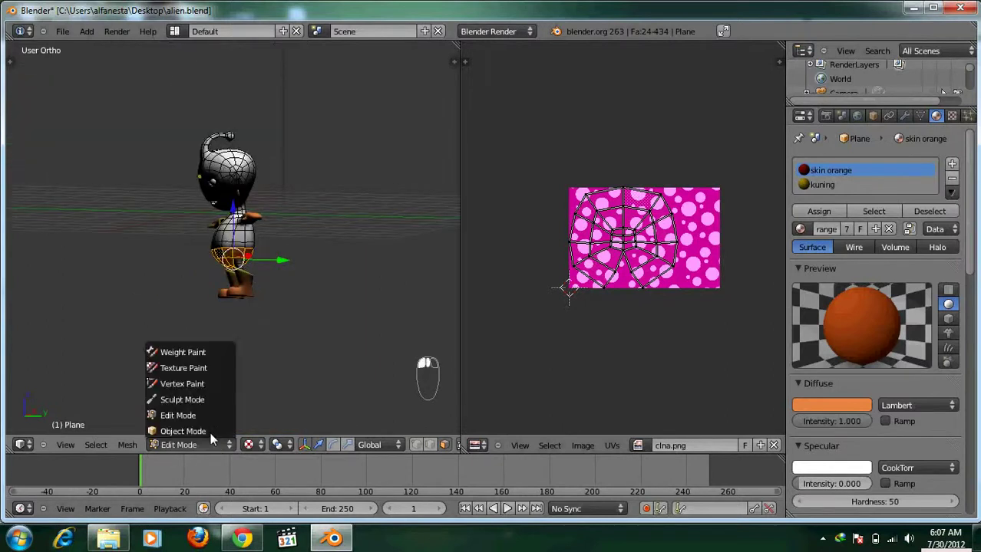
pyautogui.click(210, 433)
pyautogui.scroll(-3, 267, 302)
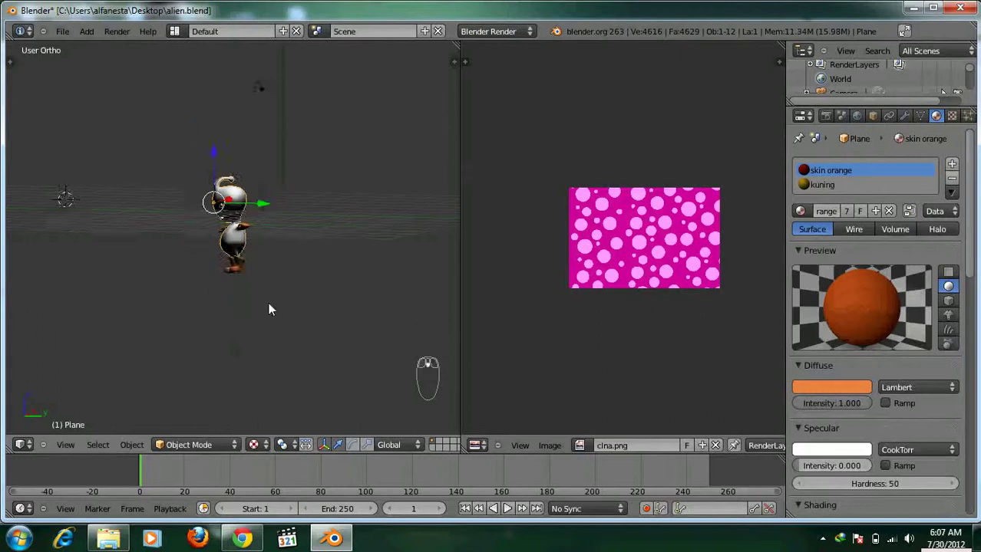
# Select the lamp, move it along the Y axis in front of the character and lower it to about arm height
pyautogui.keyDown('shift'); pyautogui.moveTo(268, 302); pyautogui.dragTo(267, 375, button='middle'); pyautogui.keyUp('shift')
pyautogui.rightClick(266, 167)
pyautogui.moveTo(270, 293); pyautogui.dragTo(289, 333, button='middle')
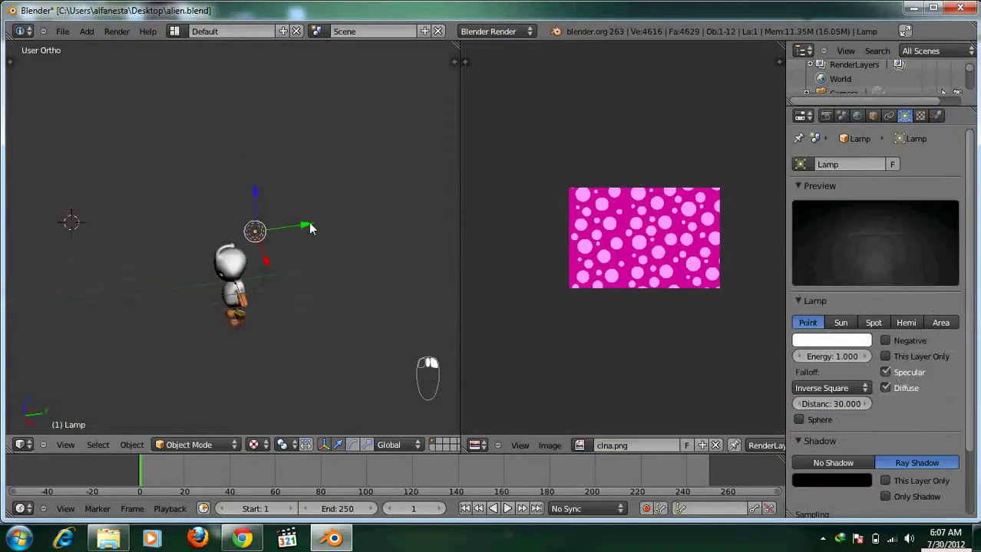
pyautogui.moveTo(309, 225); pyautogui.dragTo(173, 260)
pyautogui.moveTo(173, 260); pyautogui.dragTo(316, 262, button='middle')
pyautogui.press('KP_1')
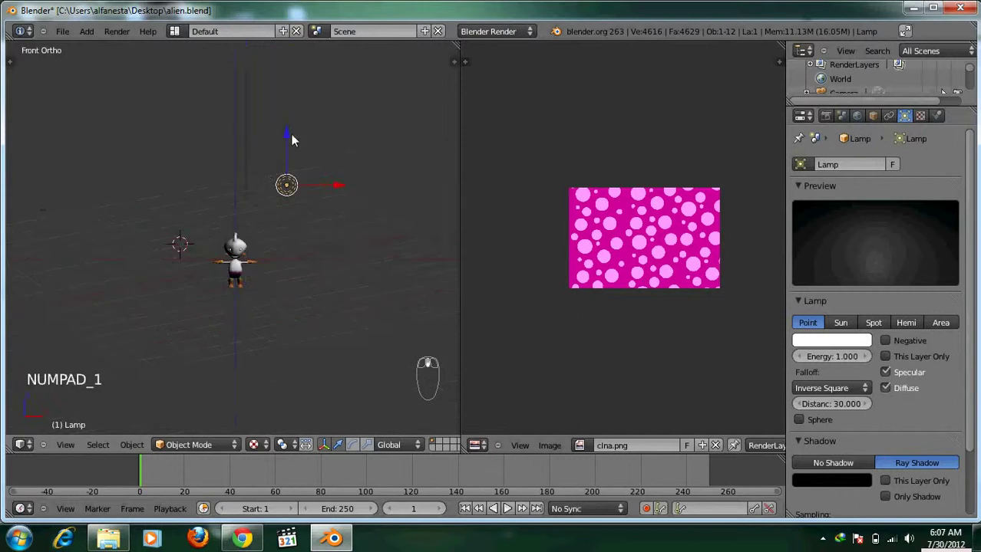
pyautogui.moveTo(289, 149); pyautogui.dragTo(289, 235)
# Check the dotted texture on the lower body up close, then select the character's body and enter Edit Mode
pyautogui.scroll(7, 292, 230)
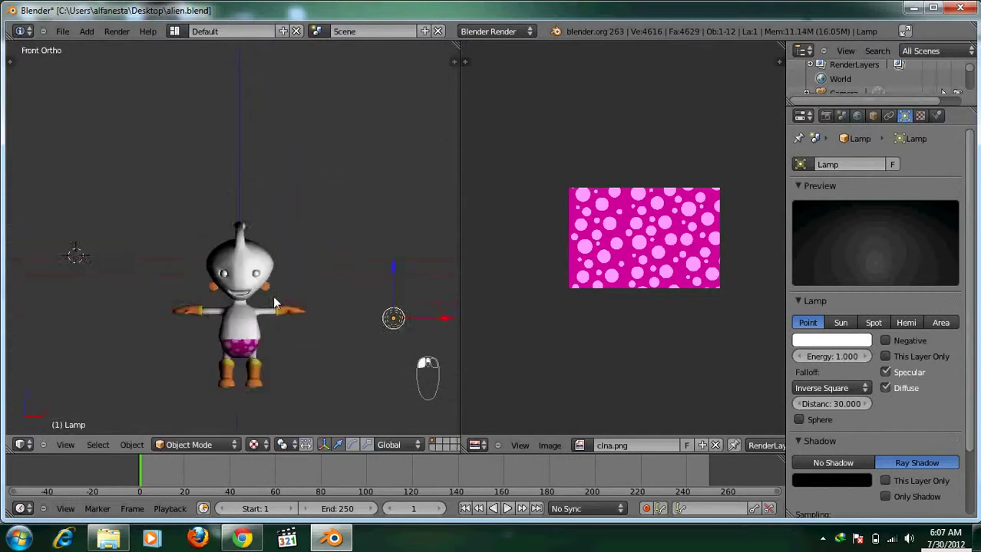
pyautogui.keyDown('shift'); pyautogui.moveTo(292, 243); pyautogui.dragTo(176, 215, button='middle'); pyautogui.keyUp('shift')
pyautogui.scroll(2, 197, 226)
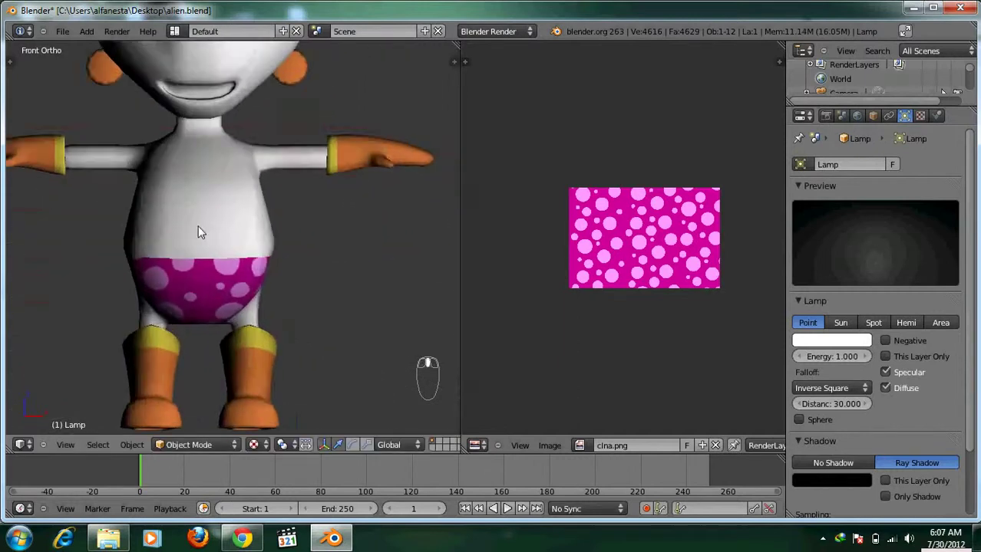
pyautogui.keyDown('shift'); pyautogui.moveTo(230, 239); pyautogui.dragTo(250, 207, button='middle'); pyautogui.keyUp('shift')
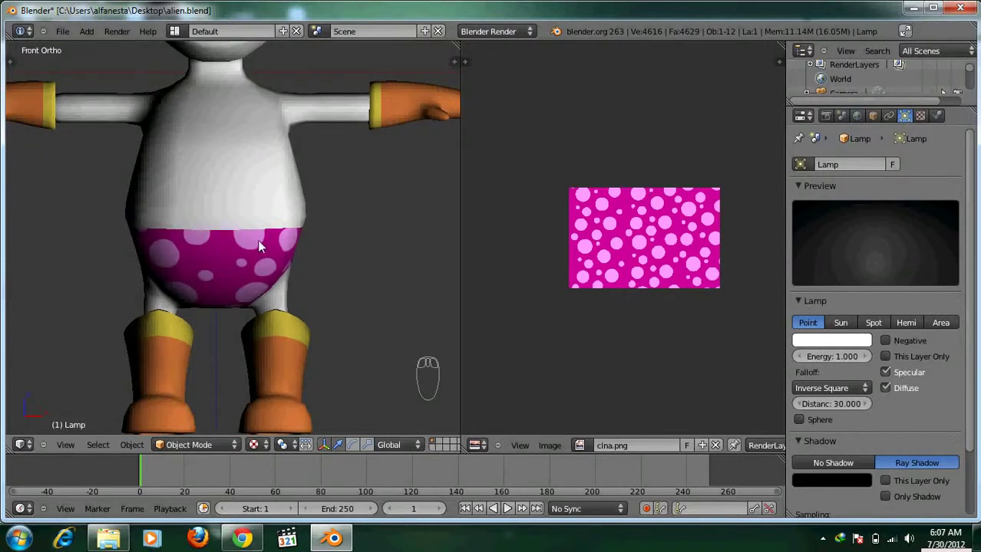
pyautogui.rightClick(257, 240)
pyautogui.press('Tab')
pyautogui.moveTo(602, 257); pyautogui.dragTo(596, 258, button='middle')
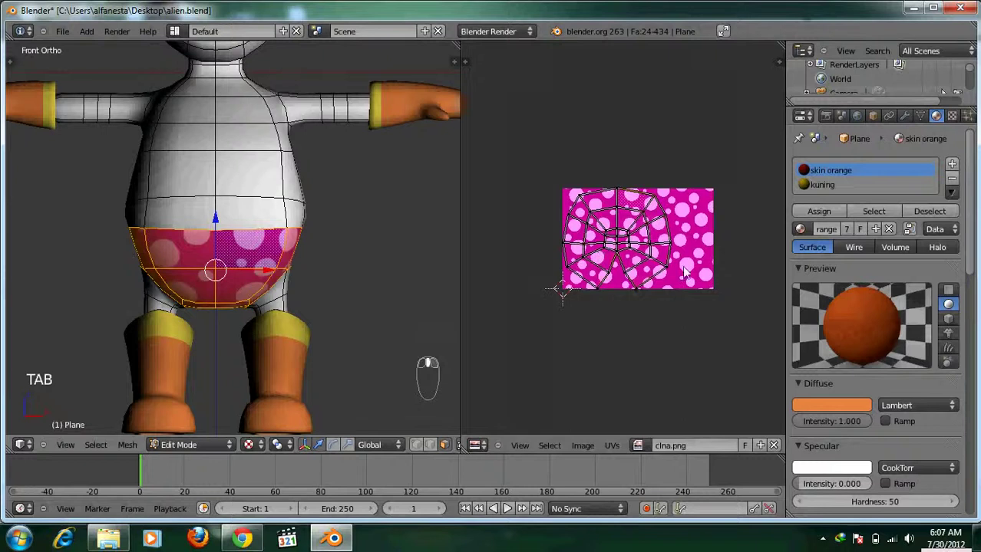
# Select all the UVs of the unwrapped lower body on the dotted image
pyautogui.press('a')
pyautogui.press('a')
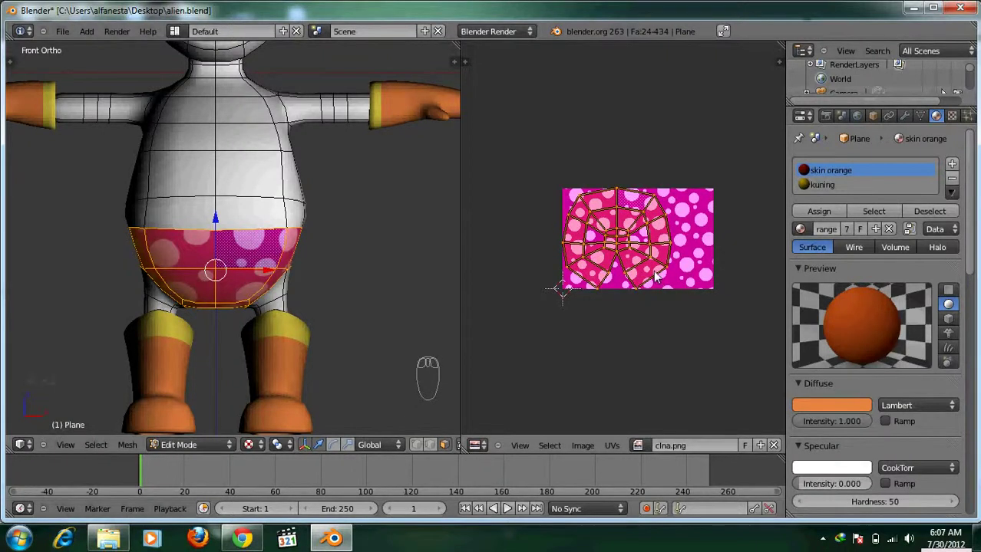
pyautogui.press('g')
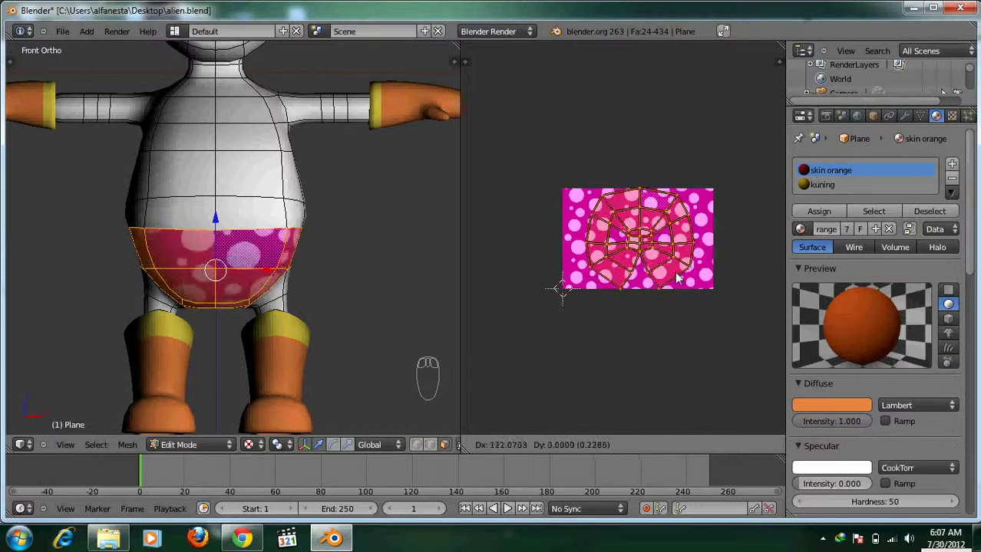
pyautogui.press('s')
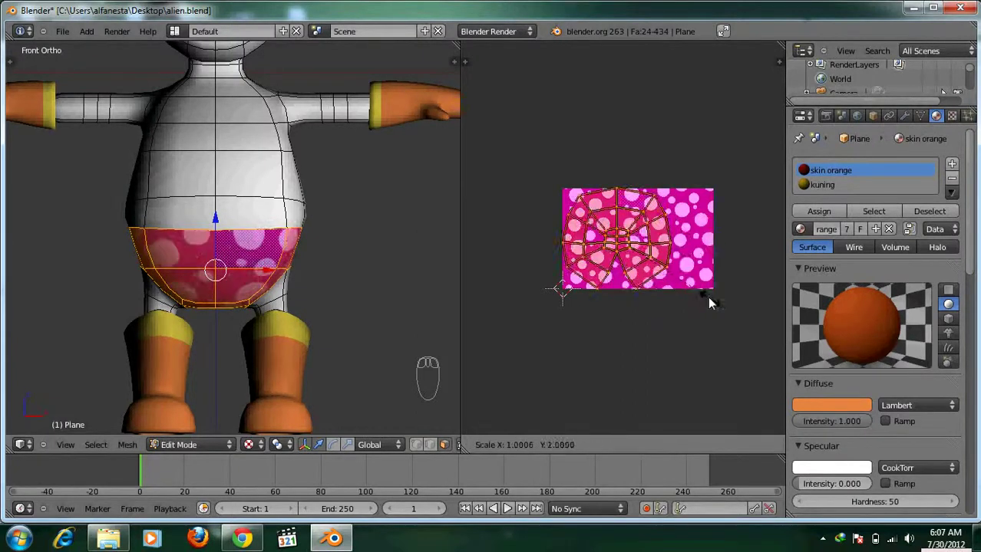
pyautogui.click(669, 278)
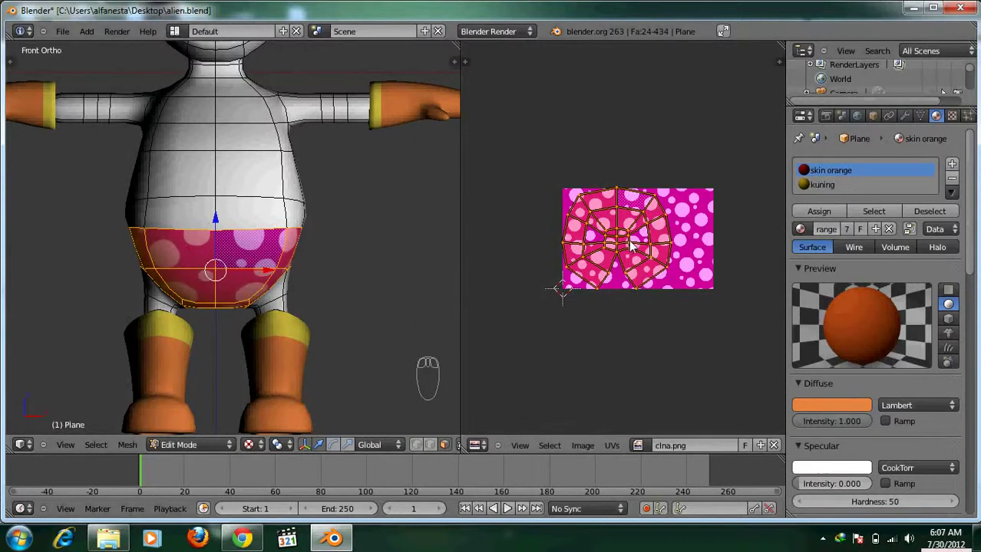
# Move the selected UV island about 88 units in X and -8 in Y, towards the centre of the dotted image
pyautogui.press('g')
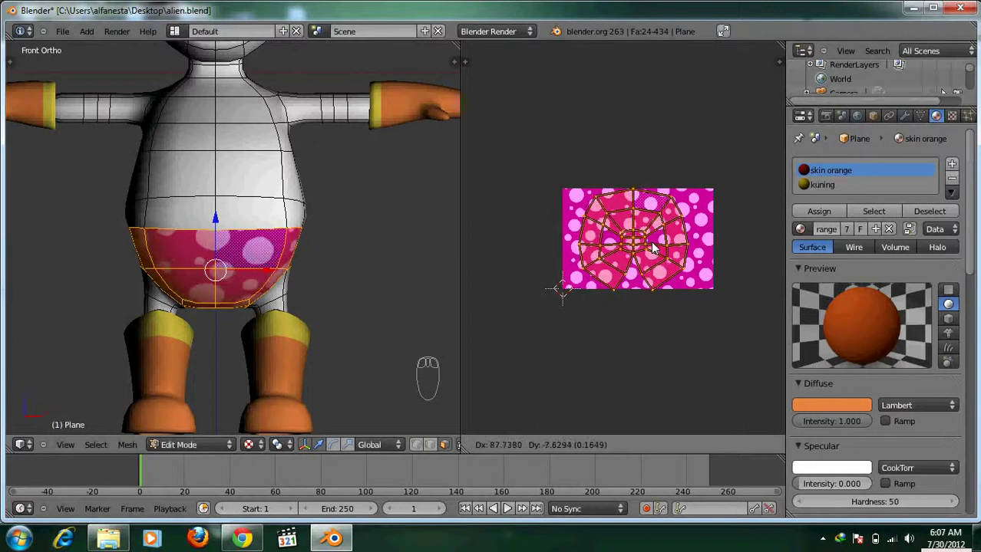
pyautogui.click(652, 247)
pyautogui.scroll(1, 275, 257)
pyautogui.scroll(-2, 274, 257)
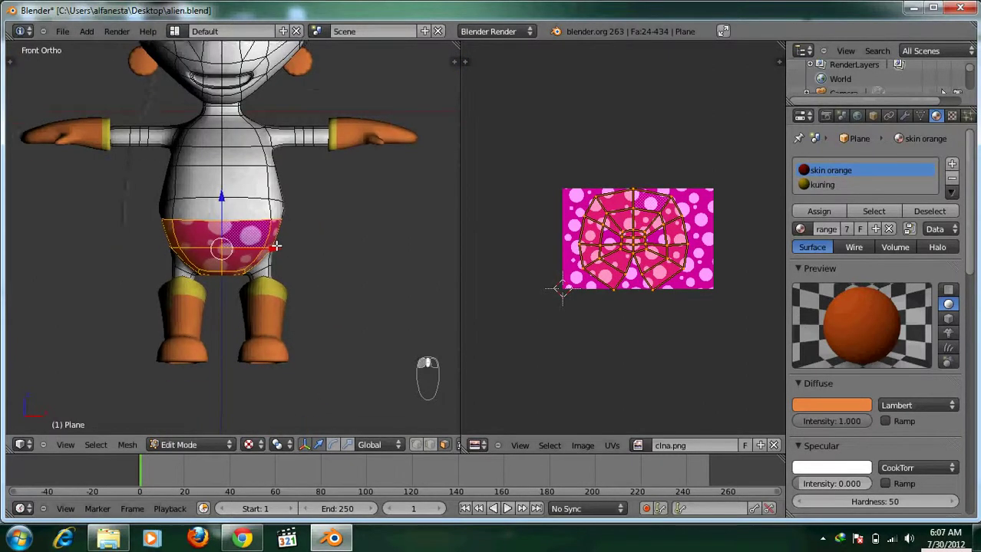
pyautogui.scroll(2, 274, 250)
pyautogui.scroll(-1, 277, 253)
pyautogui.scroll(-2, 309, 335)
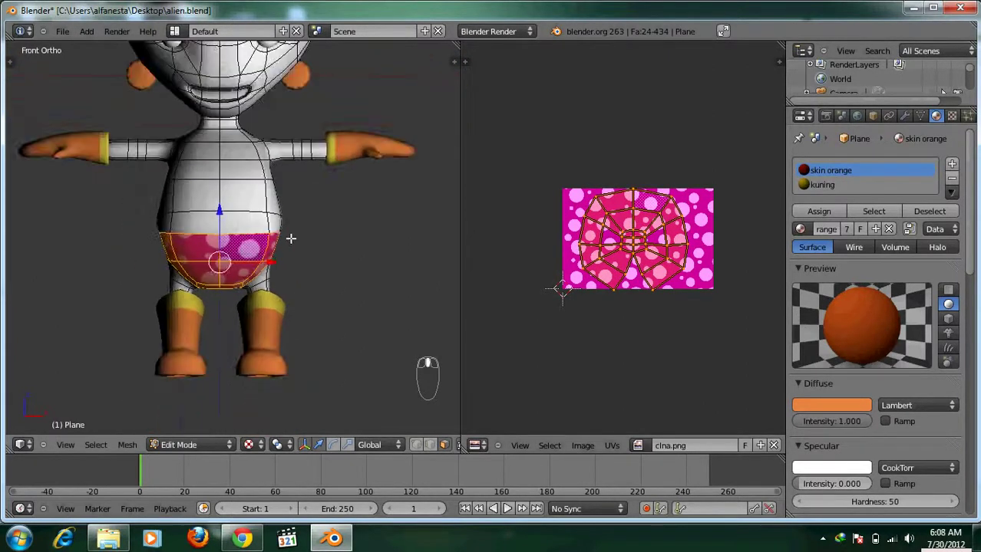
# Render the character from an angled front view to check the lower body, and close the render
pyautogui.moveTo(290, 239); pyautogui.dragTo(249, 285, button='middle')
pyautogui.scroll(2, 198, 257)
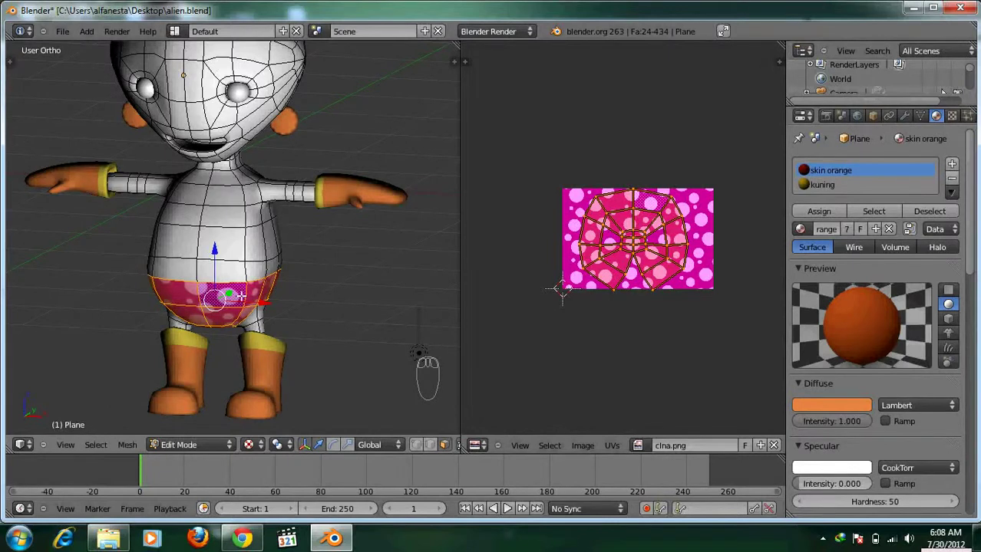
pyautogui.press('F12')
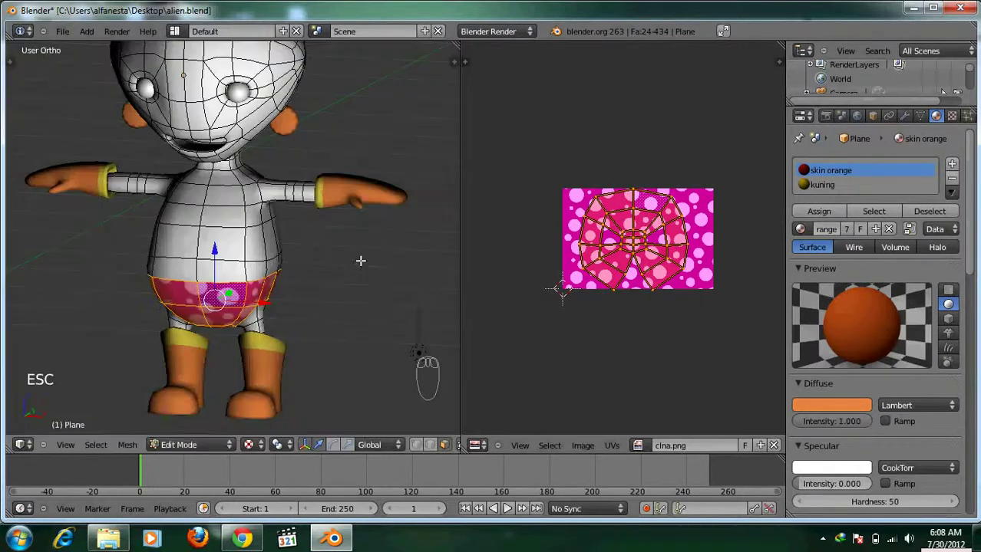
pyautogui.press('Escape')
# Add a third material slot to the body with a new material named texture celana
pyautogui.moveTo(300, 263); pyautogui.dragTo(242, 293, button='middle')
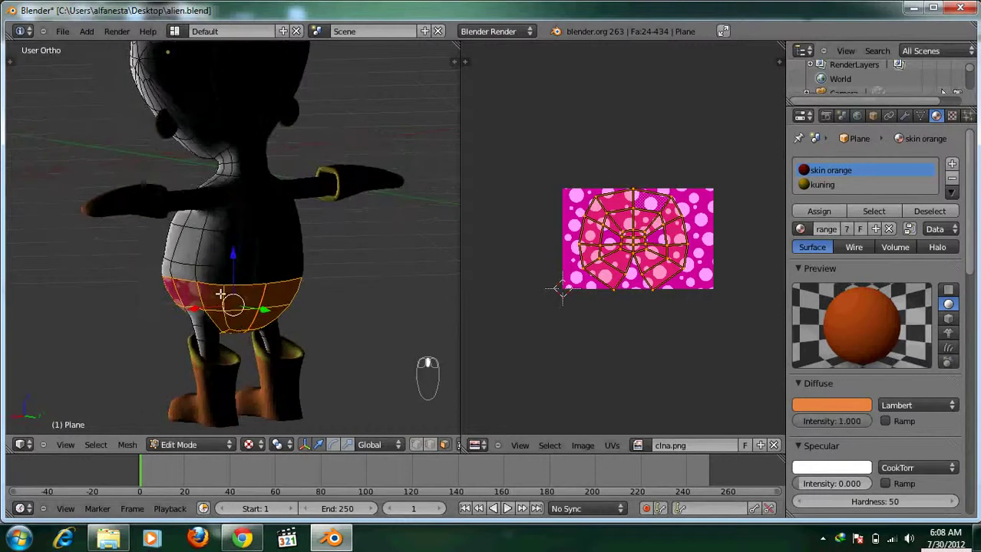
pyautogui.click(817, 185)
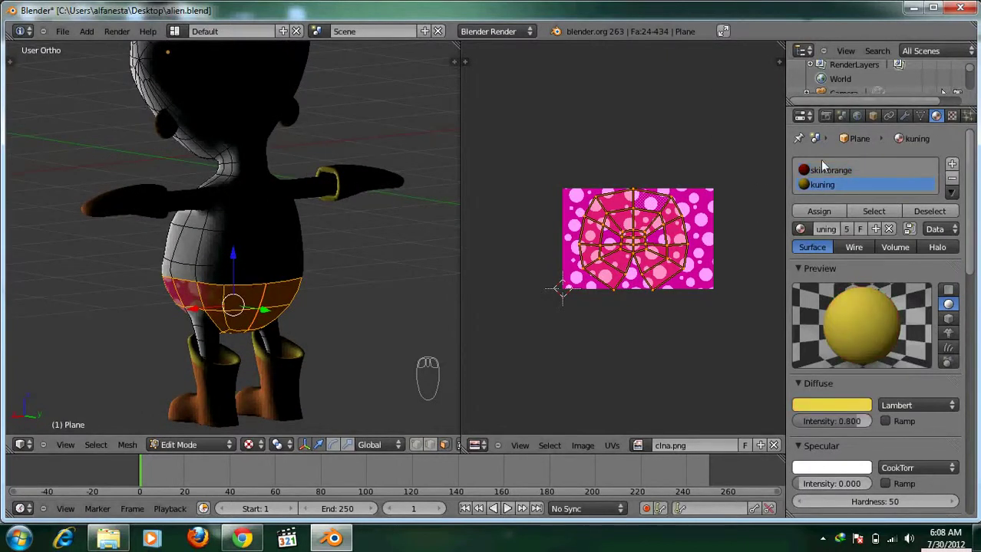
pyautogui.click(953, 165)
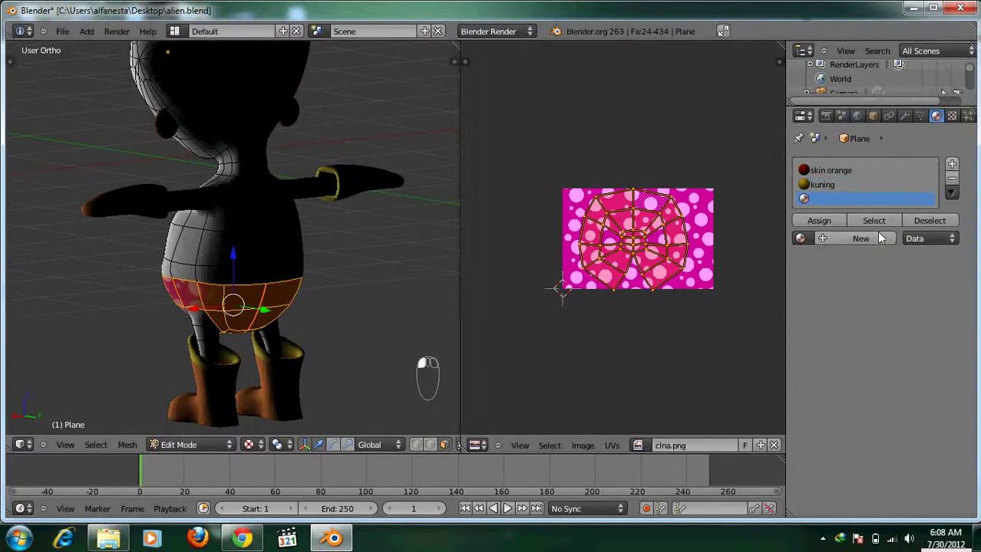
pyautogui.click(875, 234)
pyautogui.click(843, 238)
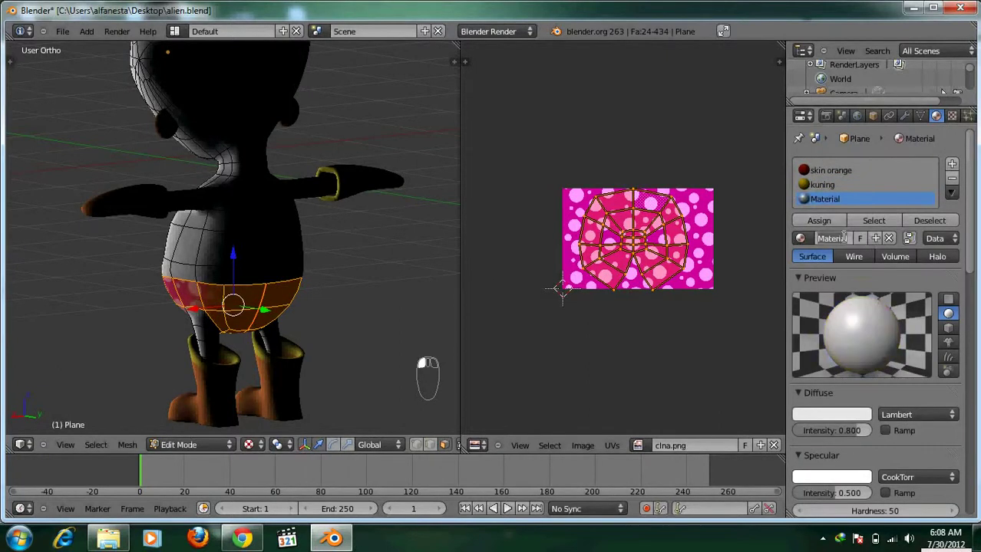
pyautogui.write('textu')
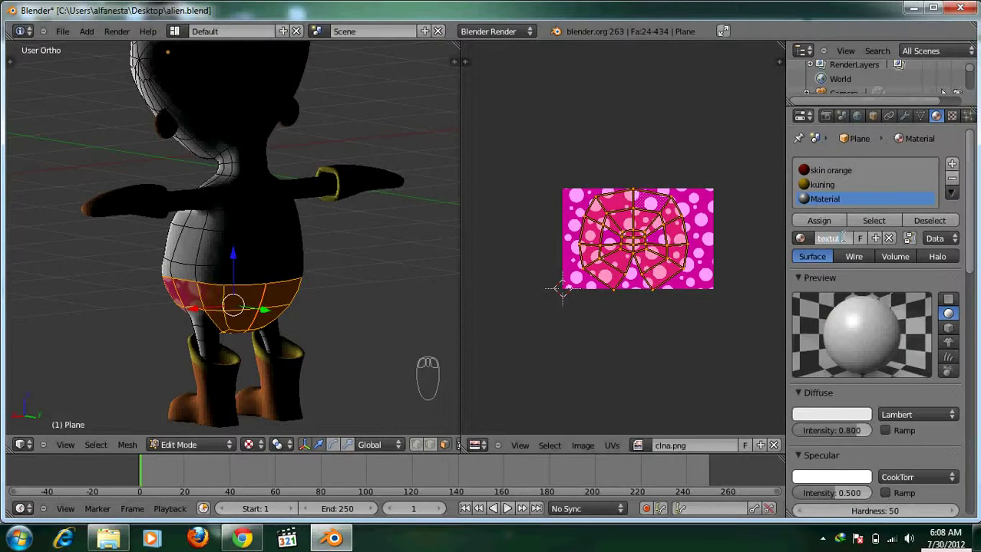
pyautogui.write('t')
pyautogui.press('BackSpace')
pyautogui.write('re celana')
pyautogui.press('Return')
# Set the specular intensity of the texture celana material to 0 and view the character from the front
pyautogui.scroll(-2, 852, 395)
pyautogui.moveTo(844, 435); pyautogui.dragTo(748, 432)
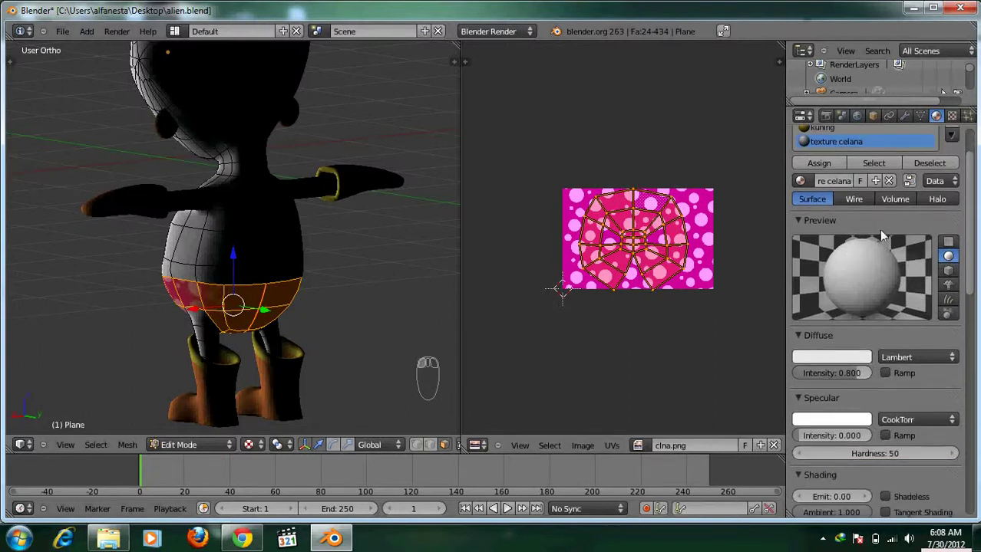
pyautogui.scroll(2, 883, 236)
pyautogui.press('KP_1')
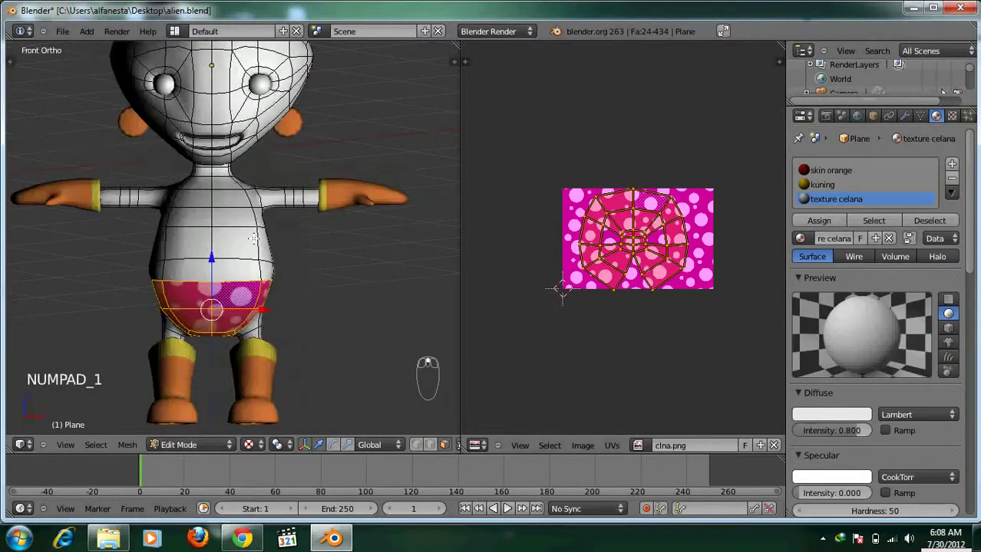
pyautogui.keyDown('shift'); pyautogui.moveTo(283, 238); pyautogui.dragTo(303, 249, button='middle'); pyautogui.keyUp('shift')
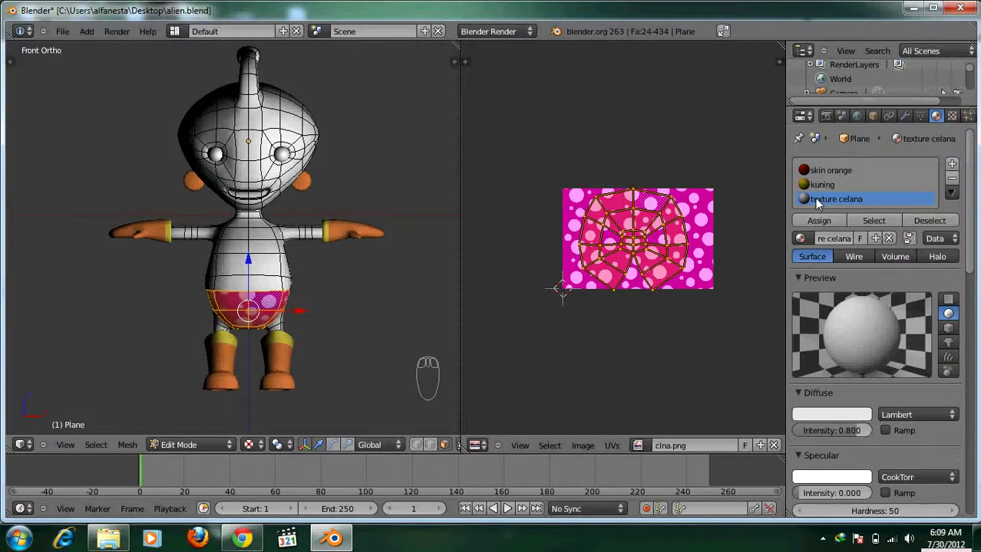
# Add a new texture to the texture celana material and set its type to Image or Movie
pyautogui.click(951, 116)
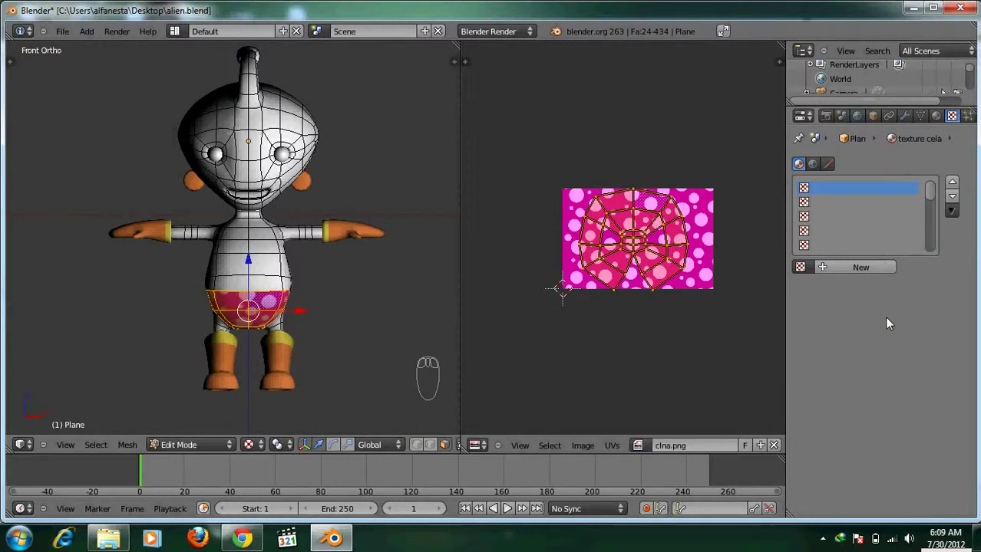
pyautogui.click(862, 269)
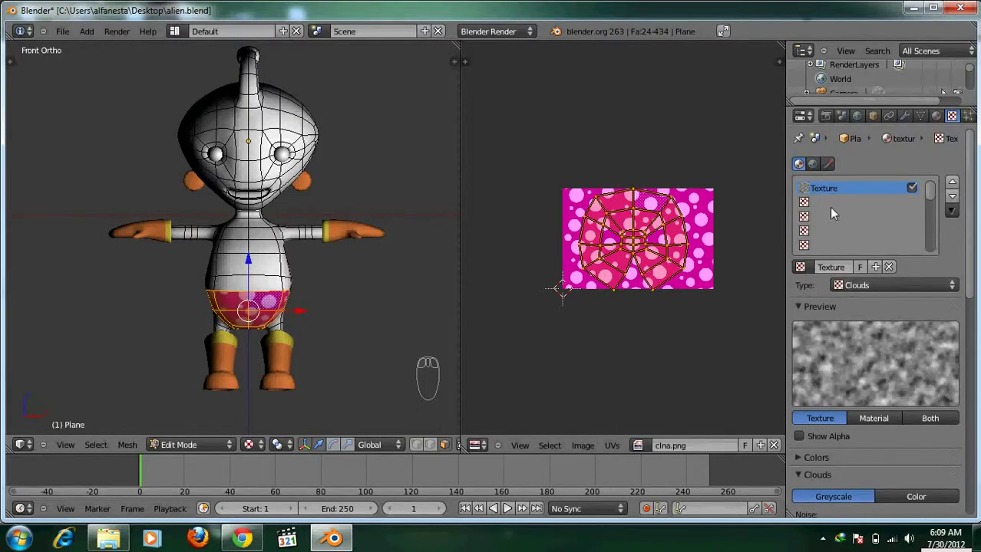
pyautogui.click(875, 286)
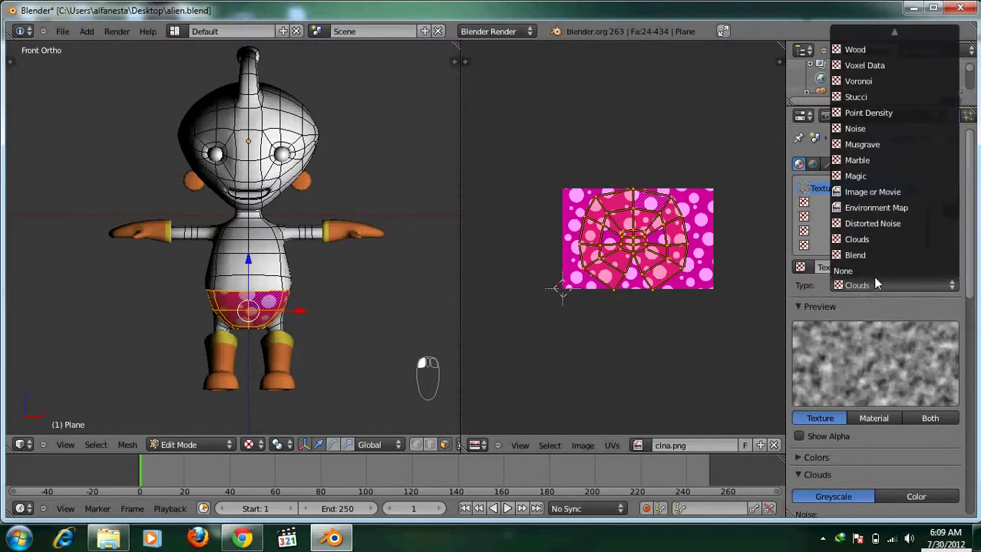
pyautogui.click(875, 192)
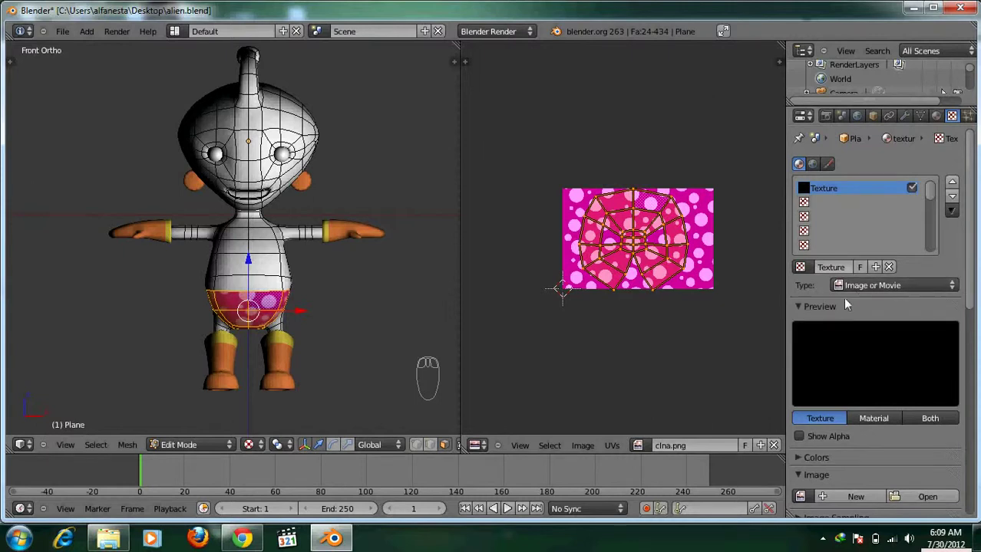
# Use the already loaded clna.png as the texture's image
pyautogui.scroll(-3, 883, 313)
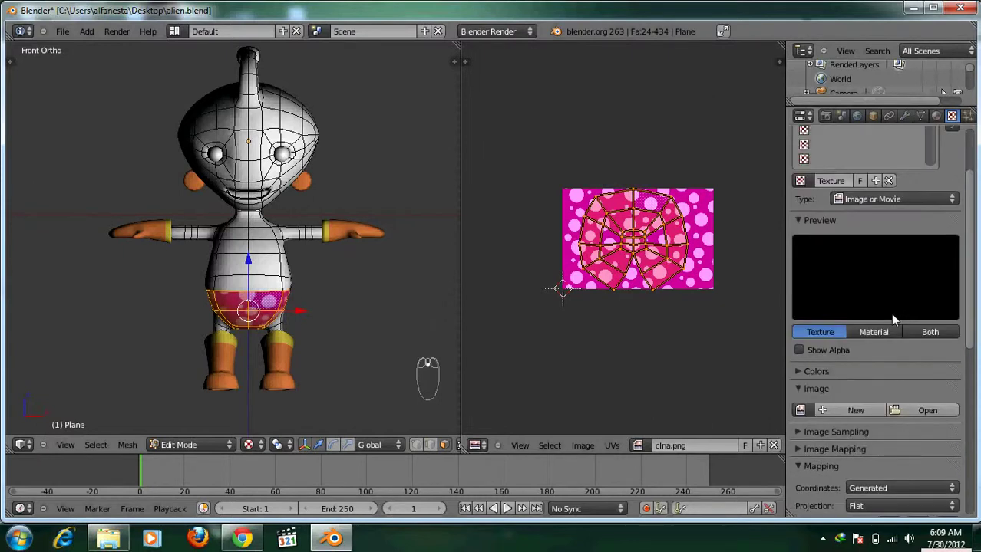
pyautogui.scroll(-2, 883, 328)
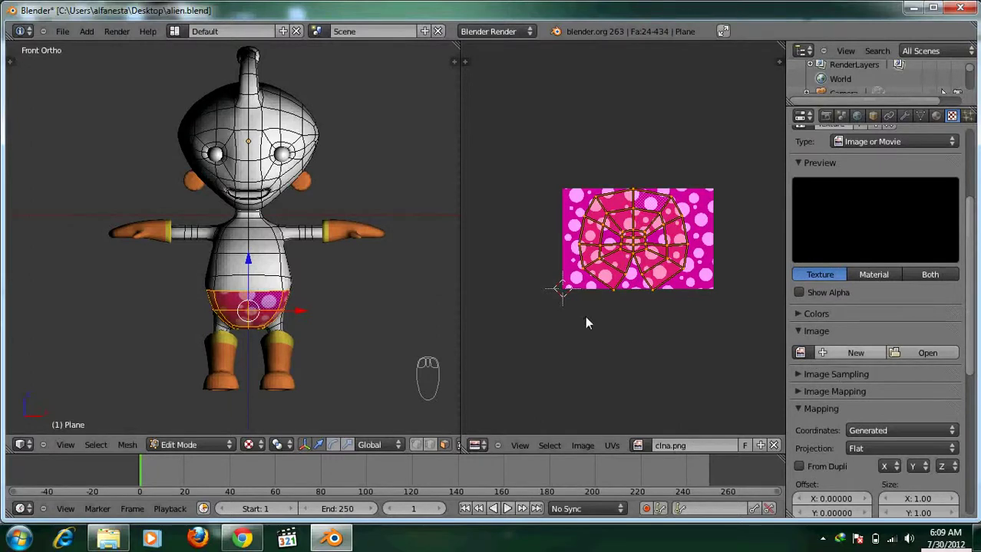
pyautogui.click(800, 353)
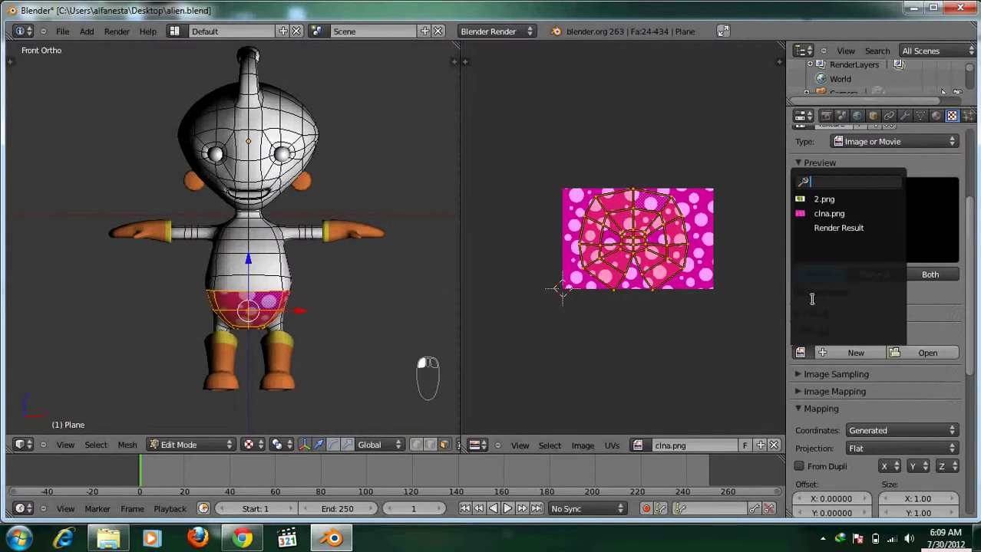
pyautogui.click(829, 214)
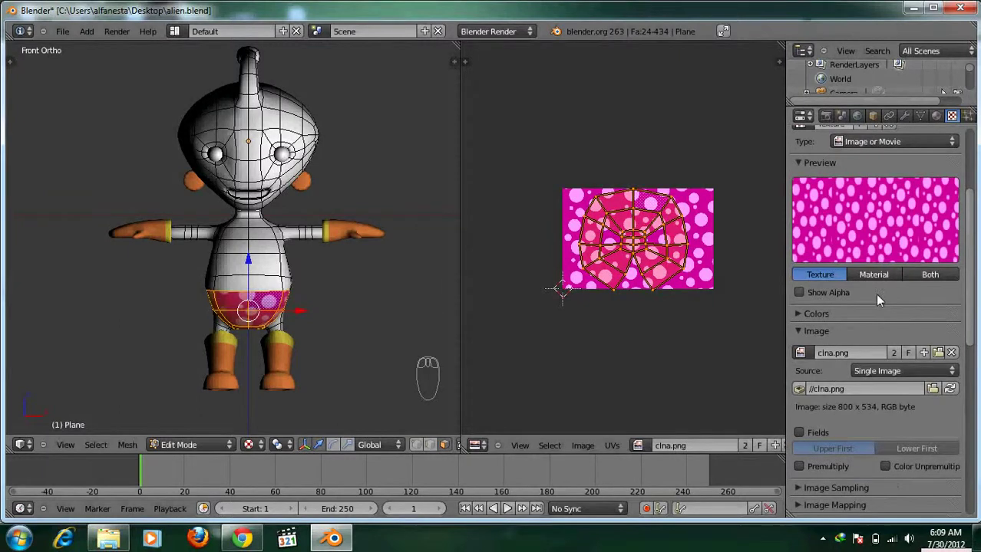
pyautogui.scroll(3, 875, 293)
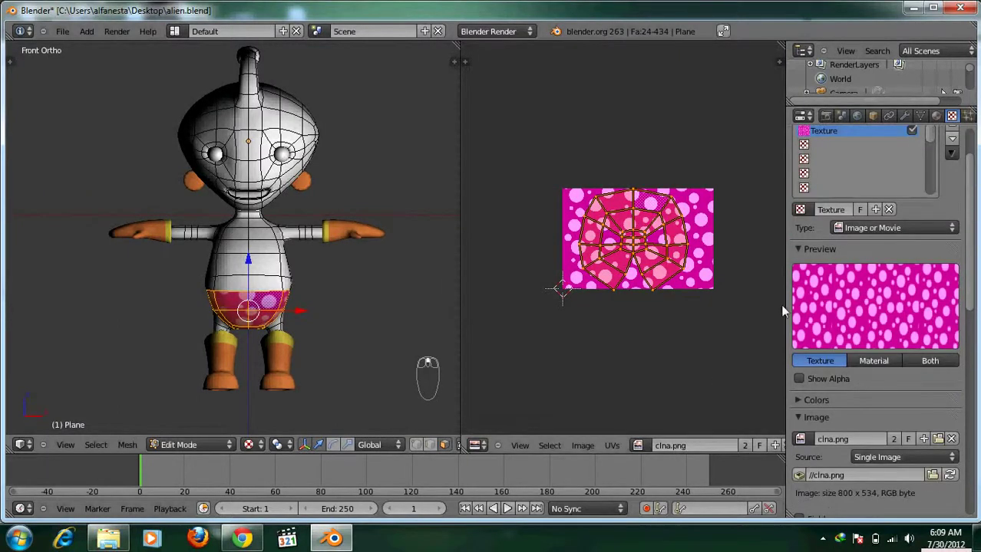
pyautogui.scroll(2, 821, 284)
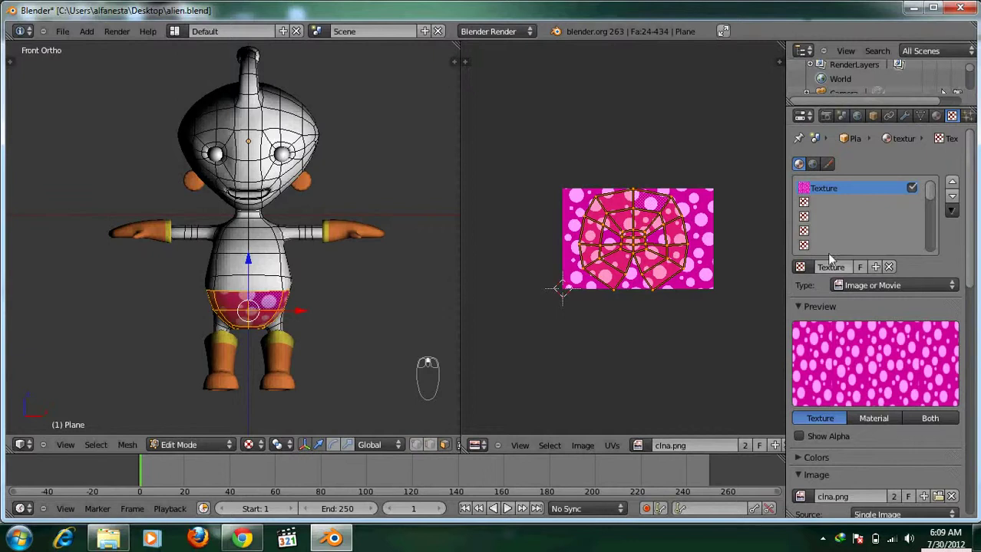
# Set the texture's mapping coordinates to UV and return to the texture celana material settings
pyautogui.scroll(-4, 906, 319)
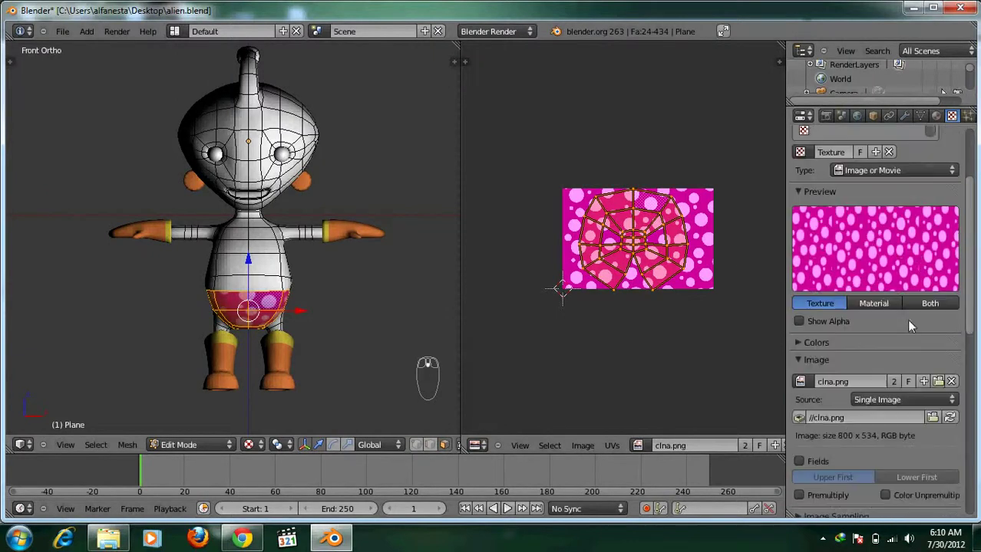
pyautogui.scroll(-2, 859, 327)
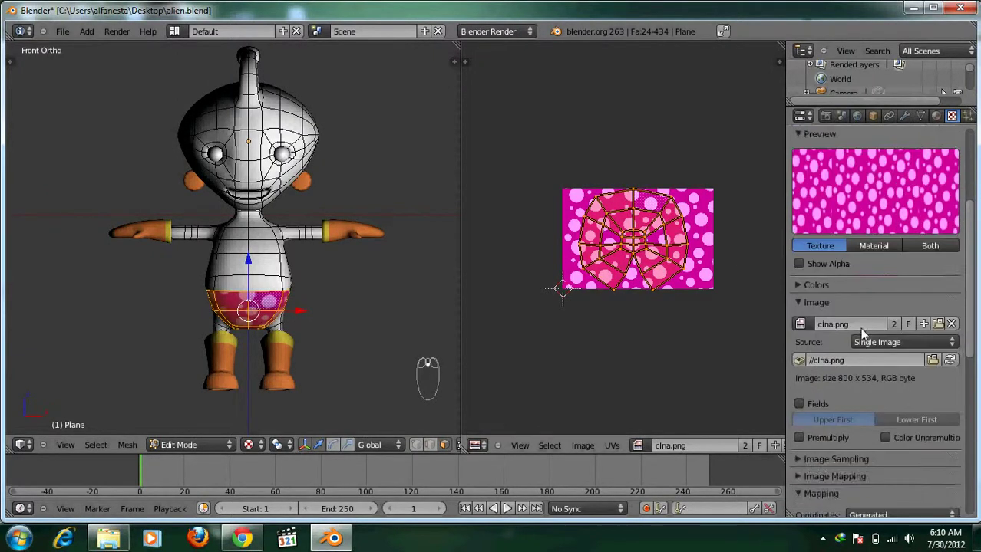
pyautogui.scroll(-4, 861, 333)
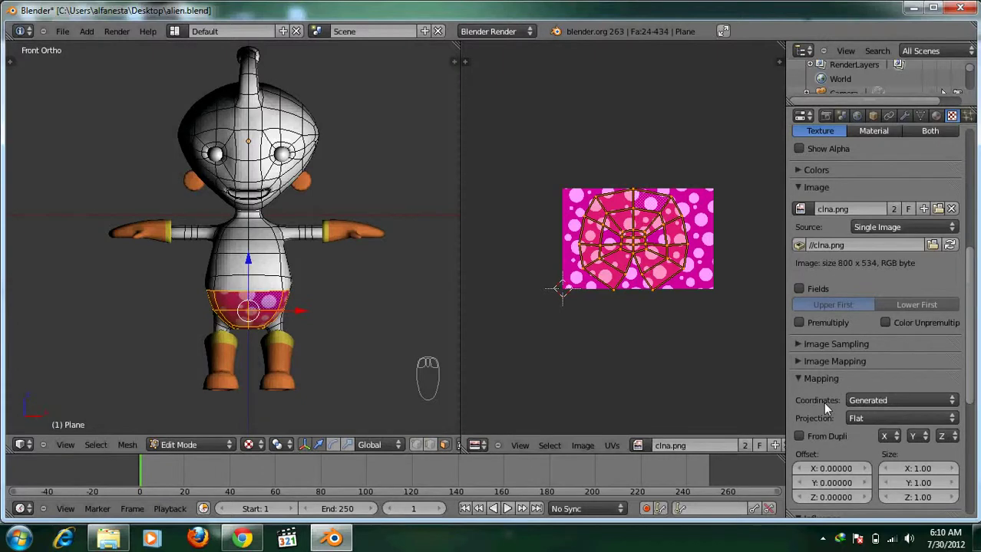
pyautogui.click(852, 400)
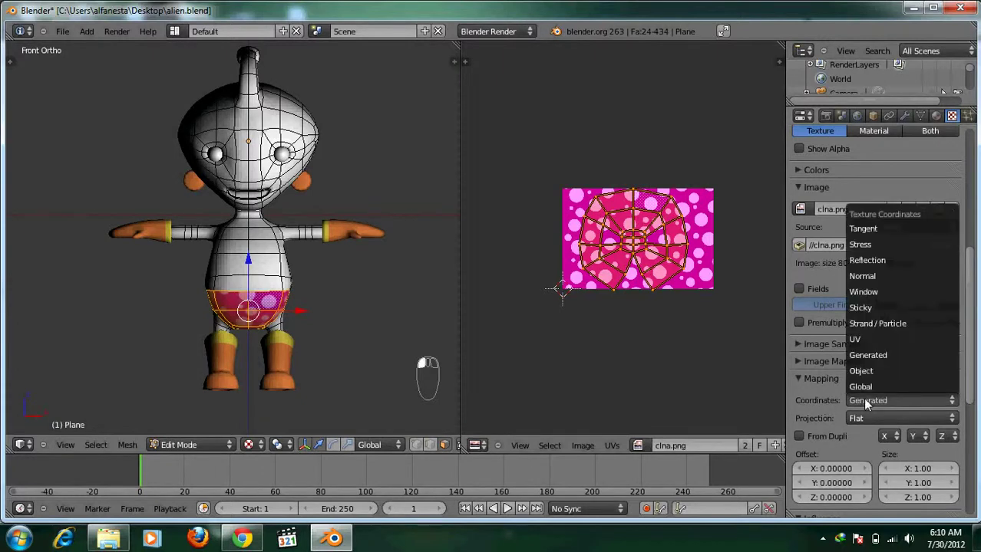
pyautogui.click(858, 339)
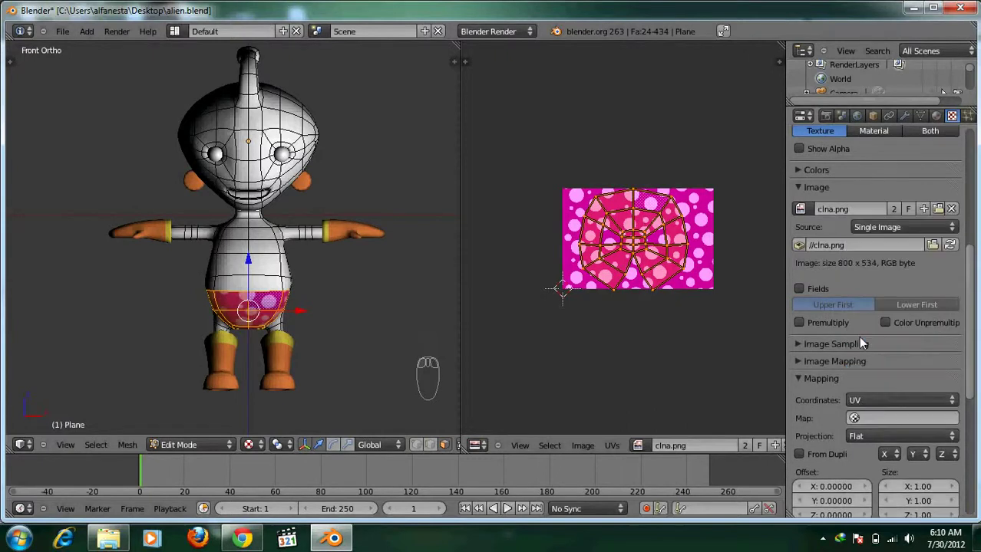
pyautogui.scroll(2, 858, 346)
pyautogui.scroll(1, 858, 346)
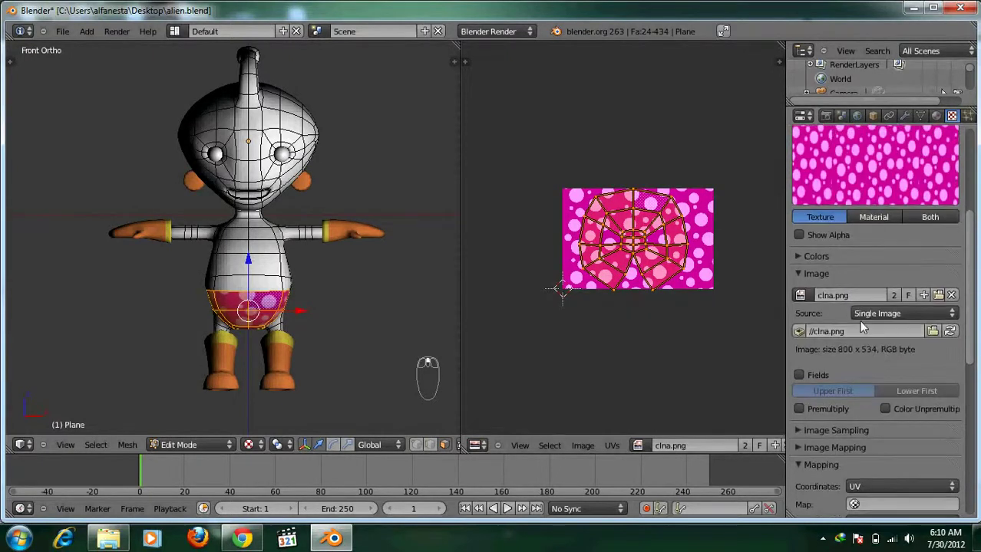
pyautogui.scroll(-4, 859, 321)
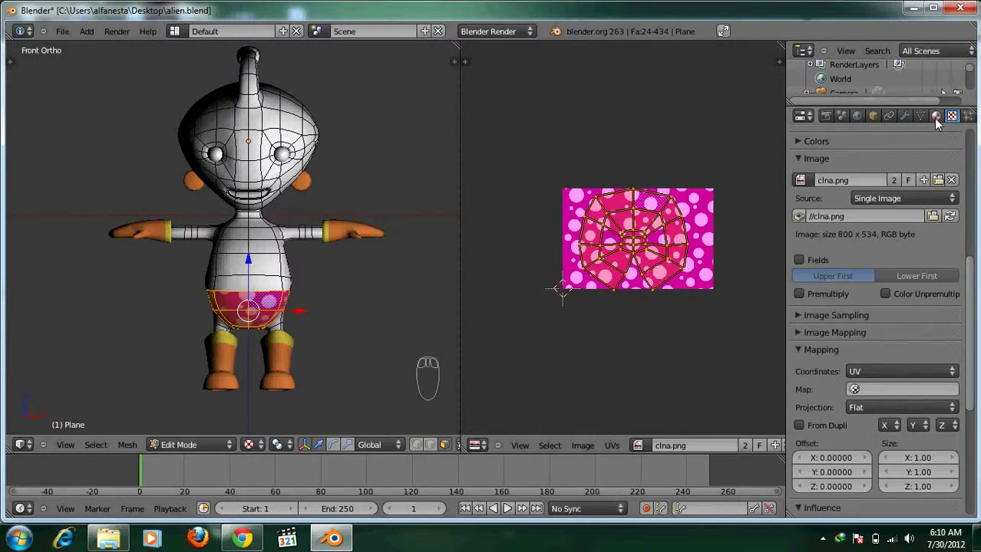
pyautogui.click(935, 116)
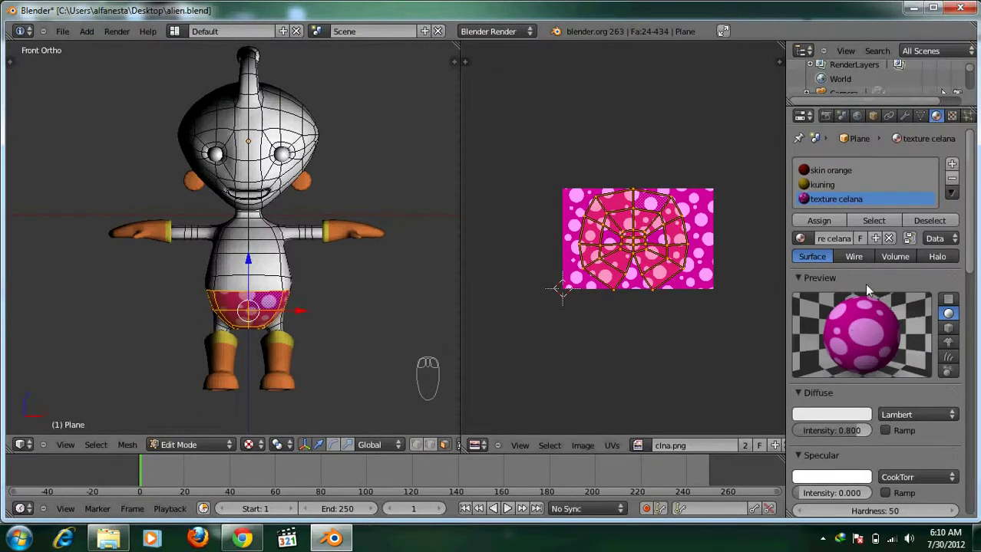
# Assign the texture celana material to the selected lower-body faces, test-render the character and close the render
pyautogui.click(829, 226)
pyautogui.press('F12')
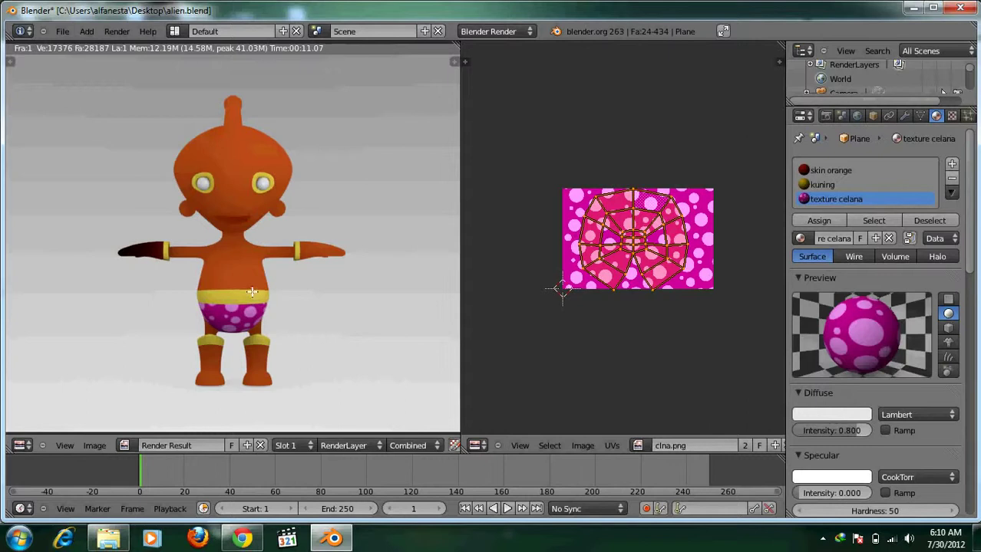
pyautogui.press('Escape')
# Switch the viewport shading to Solid, deselect all faces and return the body mesh to Object Mode
pyautogui.scroll(3, 274, 198)
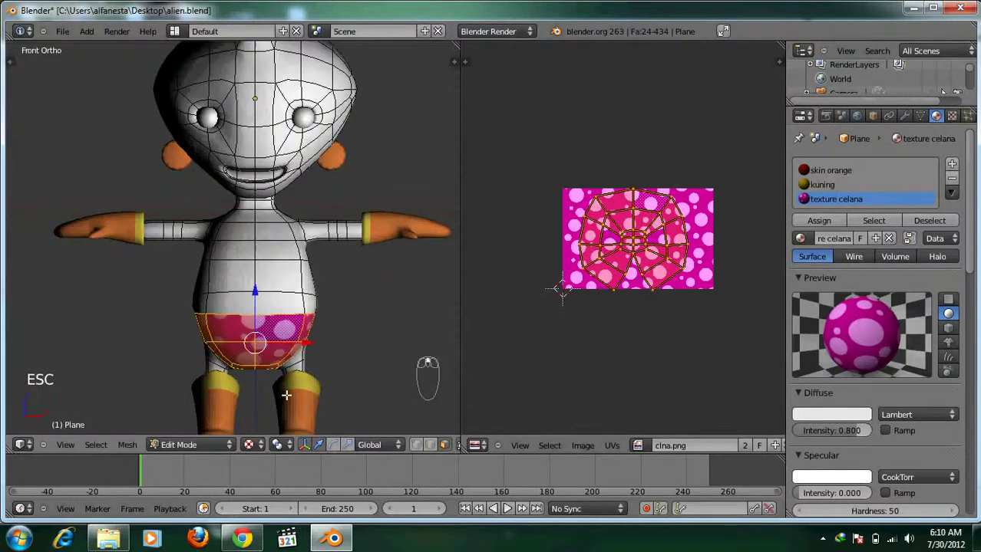
pyautogui.click(253, 445)
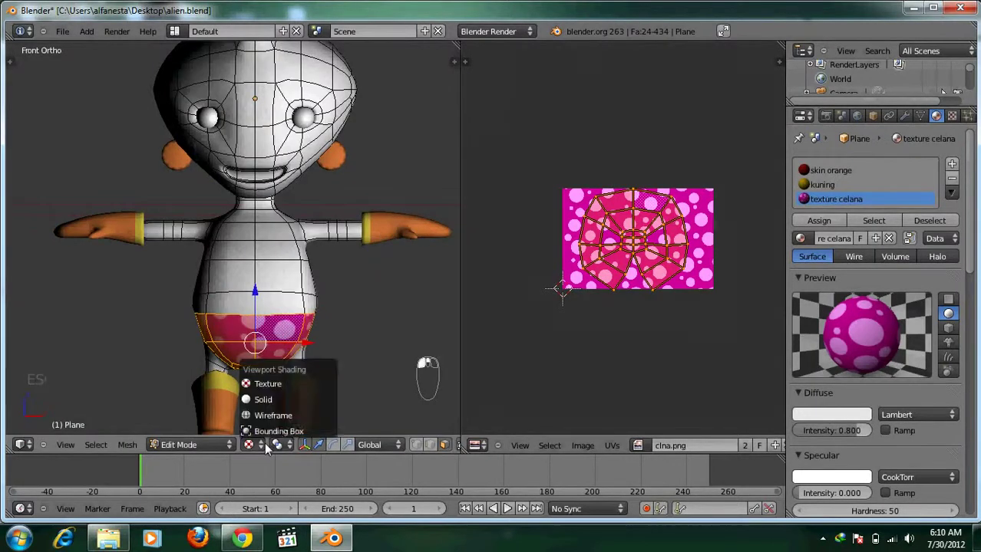
pyautogui.click(276, 396)
pyautogui.keyDown('shift'); pyautogui.scroll(5, 283, 291); pyautogui.keyUp('shift')
pyautogui.press('a')
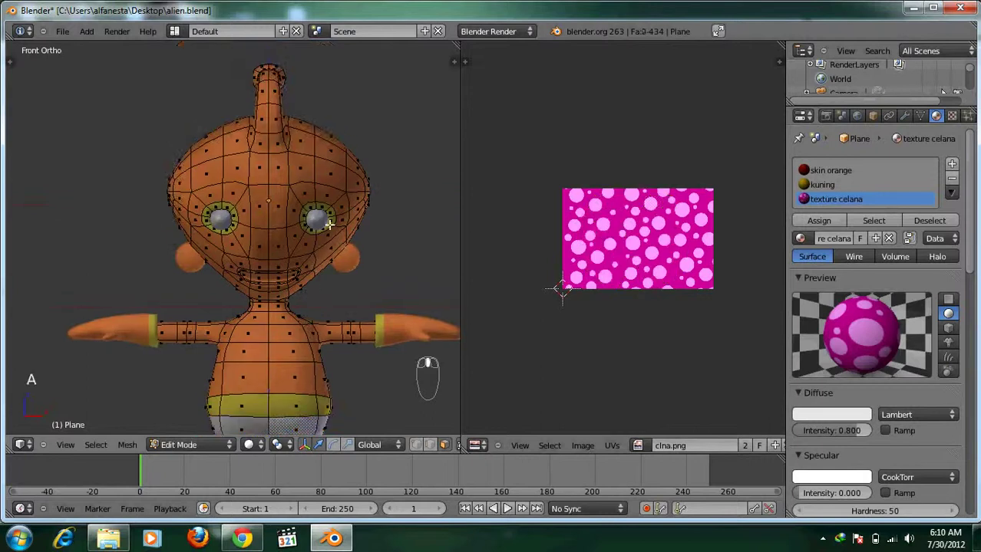
pyautogui.press('Tab')
pyautogui.keyDown('shift'); pyautogui.moveTo(328, 219); pyautogui.dragTo(332, 209, button='middle'); pyautogui.keyUp('shift')
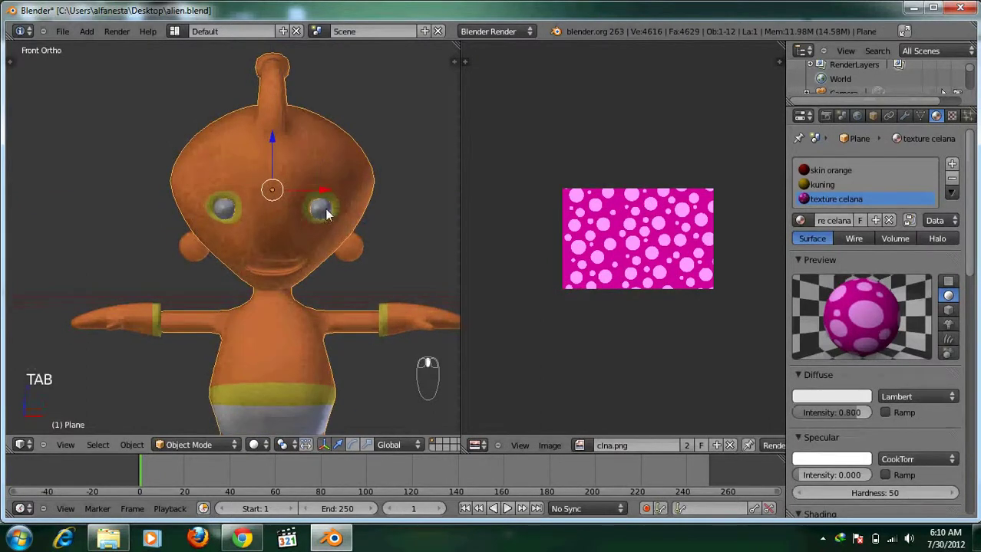
# Give the character's left eye sphere a new material named hitam with a black diffuse colour
pyautogui.rightClick(321, 208)
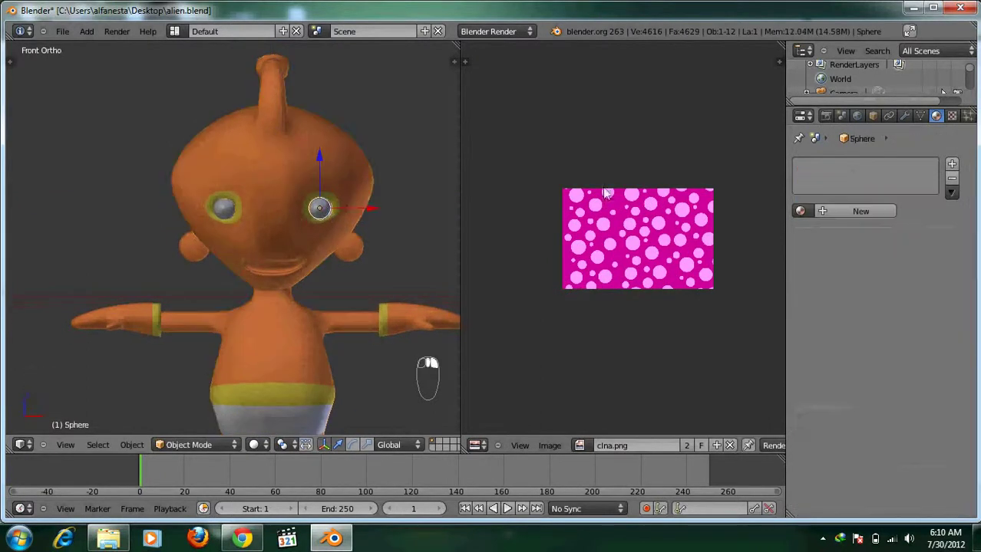
pyautogui.click(875, 214)
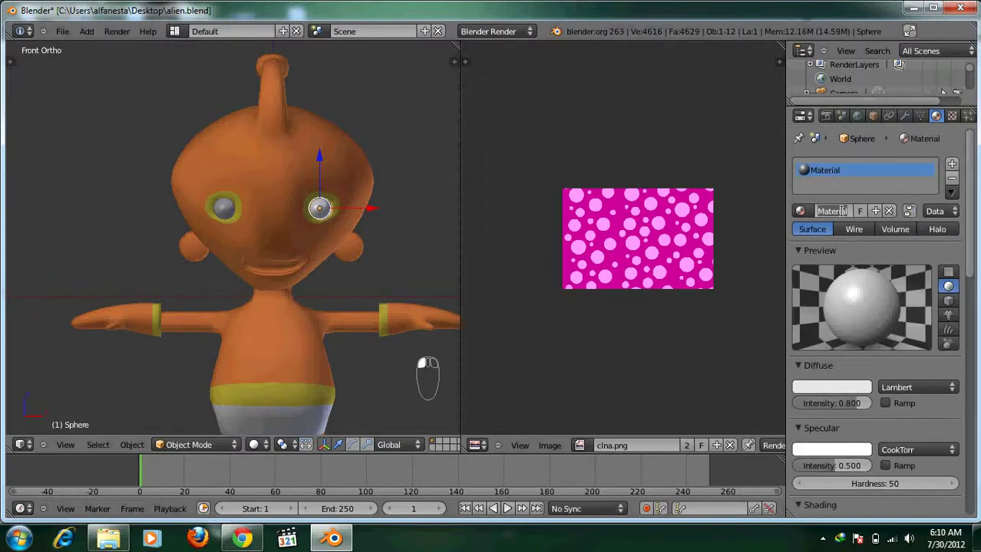
pyautogui.click(842, 211)
pyautogui.write('hitam')
pyautogui.press('Return')
pyautogui.click(844, 388)
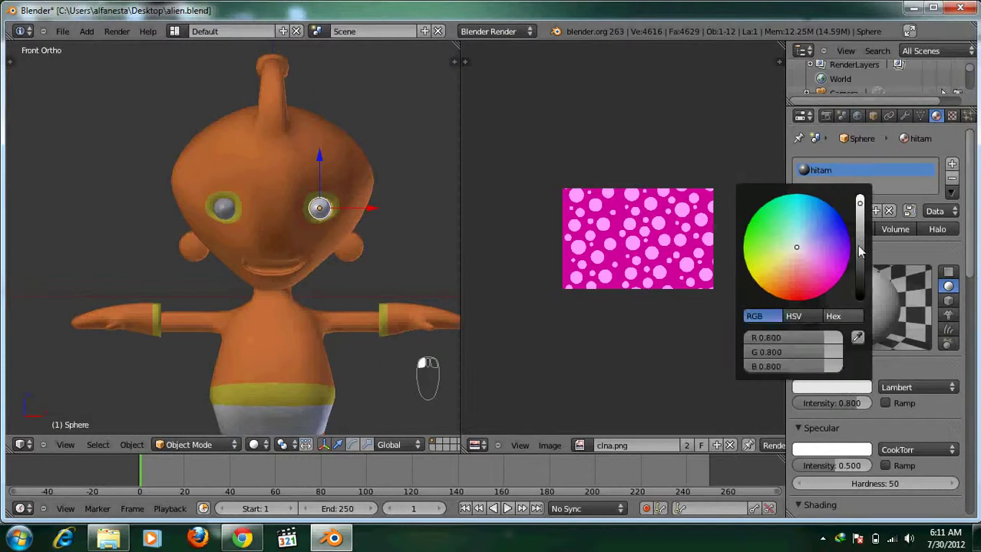
pyautogui.moveTo(859, 251); pyautogui.dragTo(862, 301)
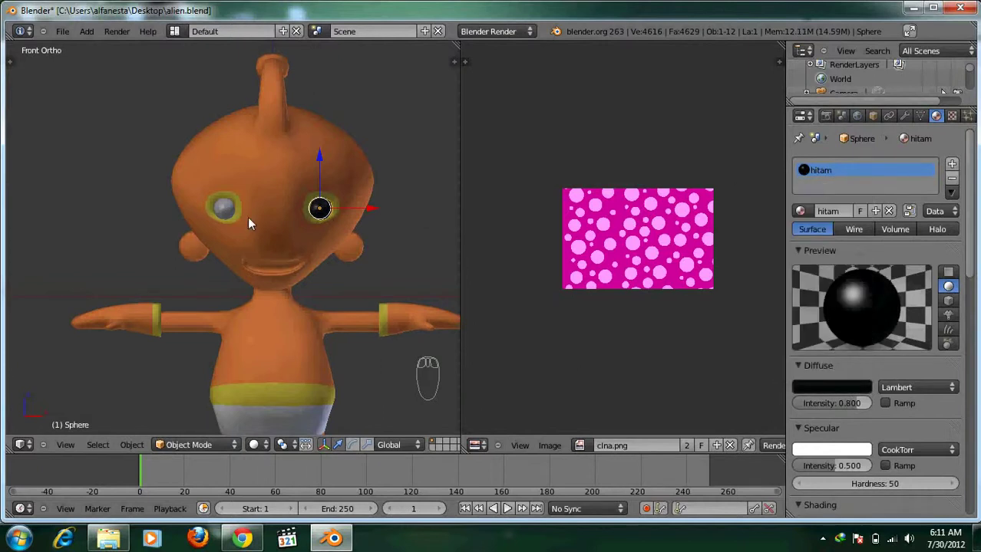
# Apply the existing hitam material to the character's right eye sphere
pyautogui.rightClick(228, 211)
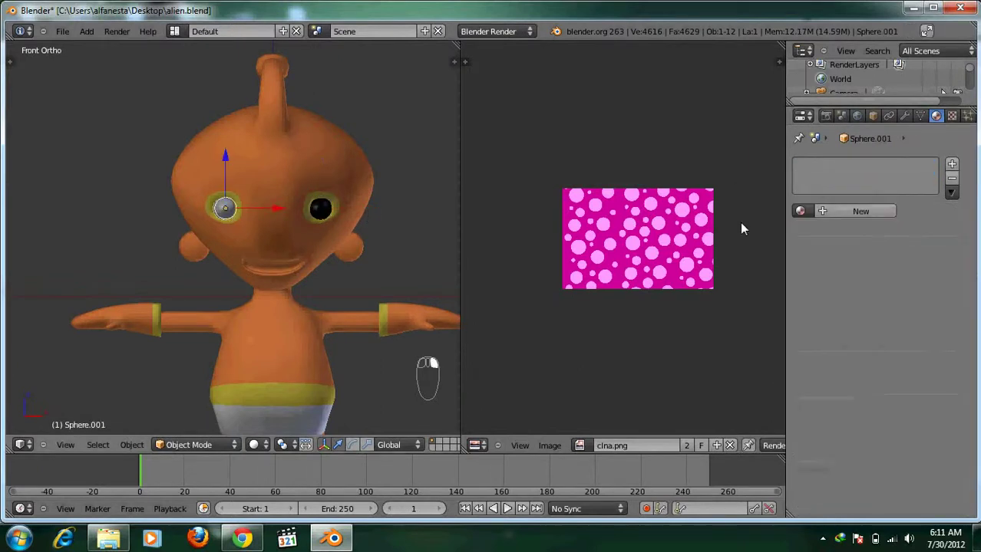
pyautogui.click(800, 211)
pyautogui.click(815, 232)
# Deselect all objects and render the finished character
pyautogui.scroll(-1, 333, 210)
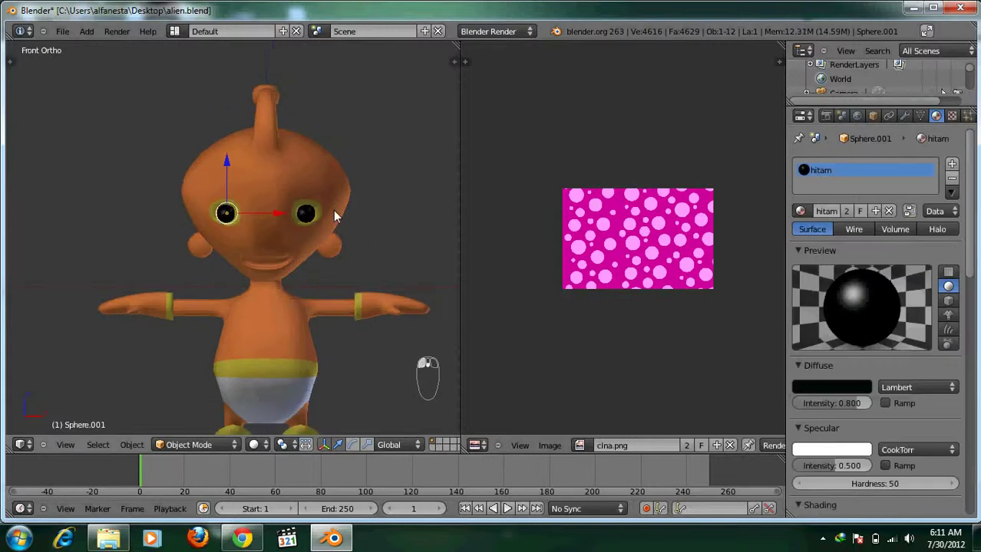
pyautogui.scroll(-3, 335, 201)
pyautogui.scroll(2, 335, 198)
pyautogui.press('a')
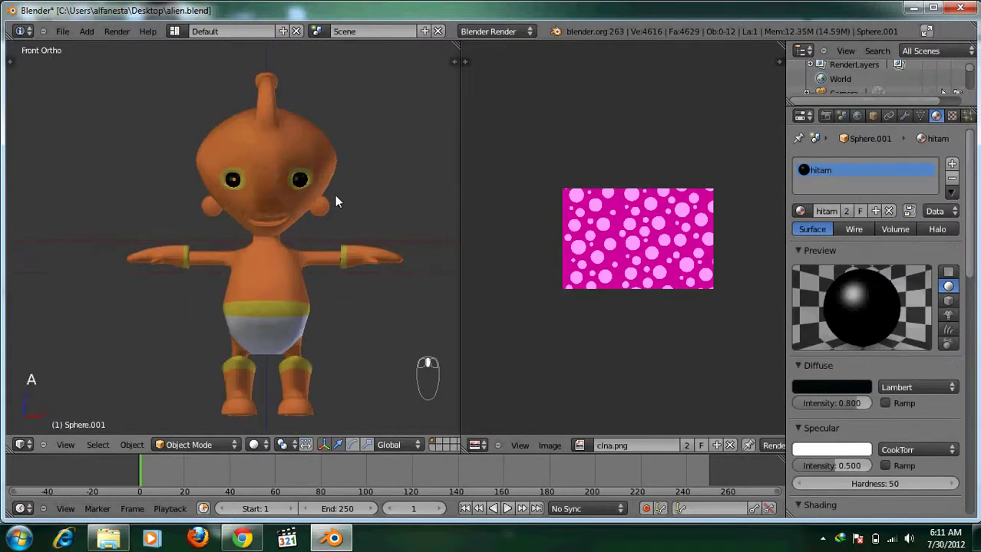
pyautogui.press('F12')
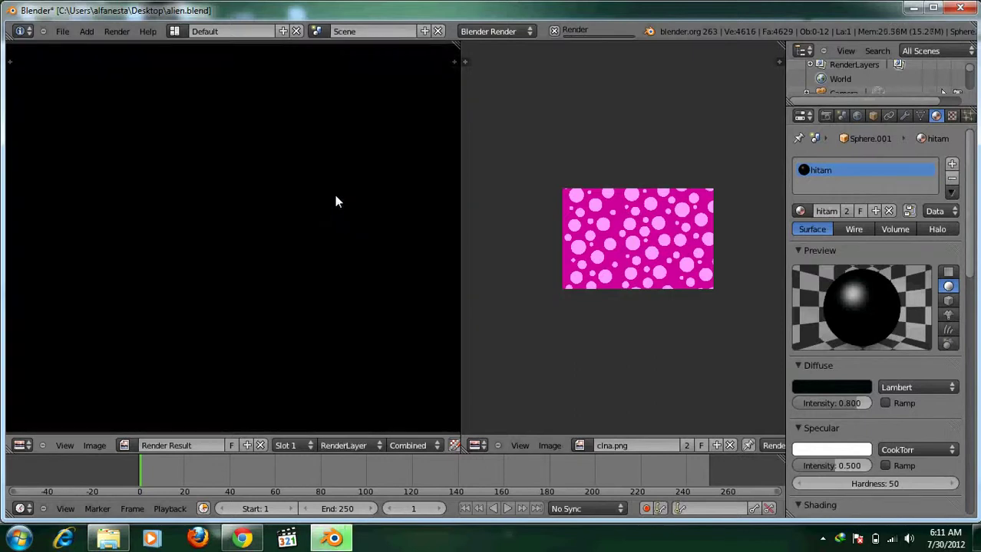
pyautogui.press('F12')
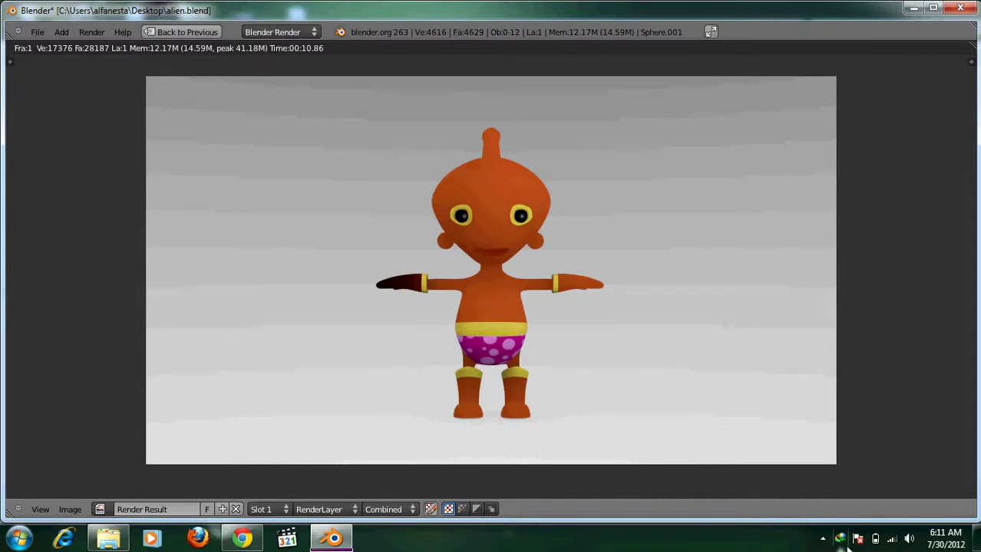
pyautogui.click(822, 538)
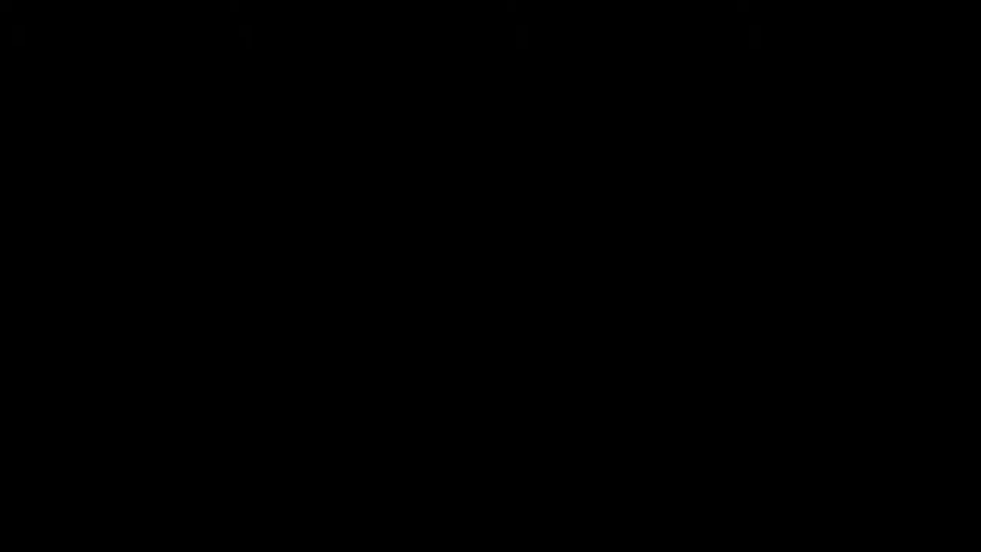